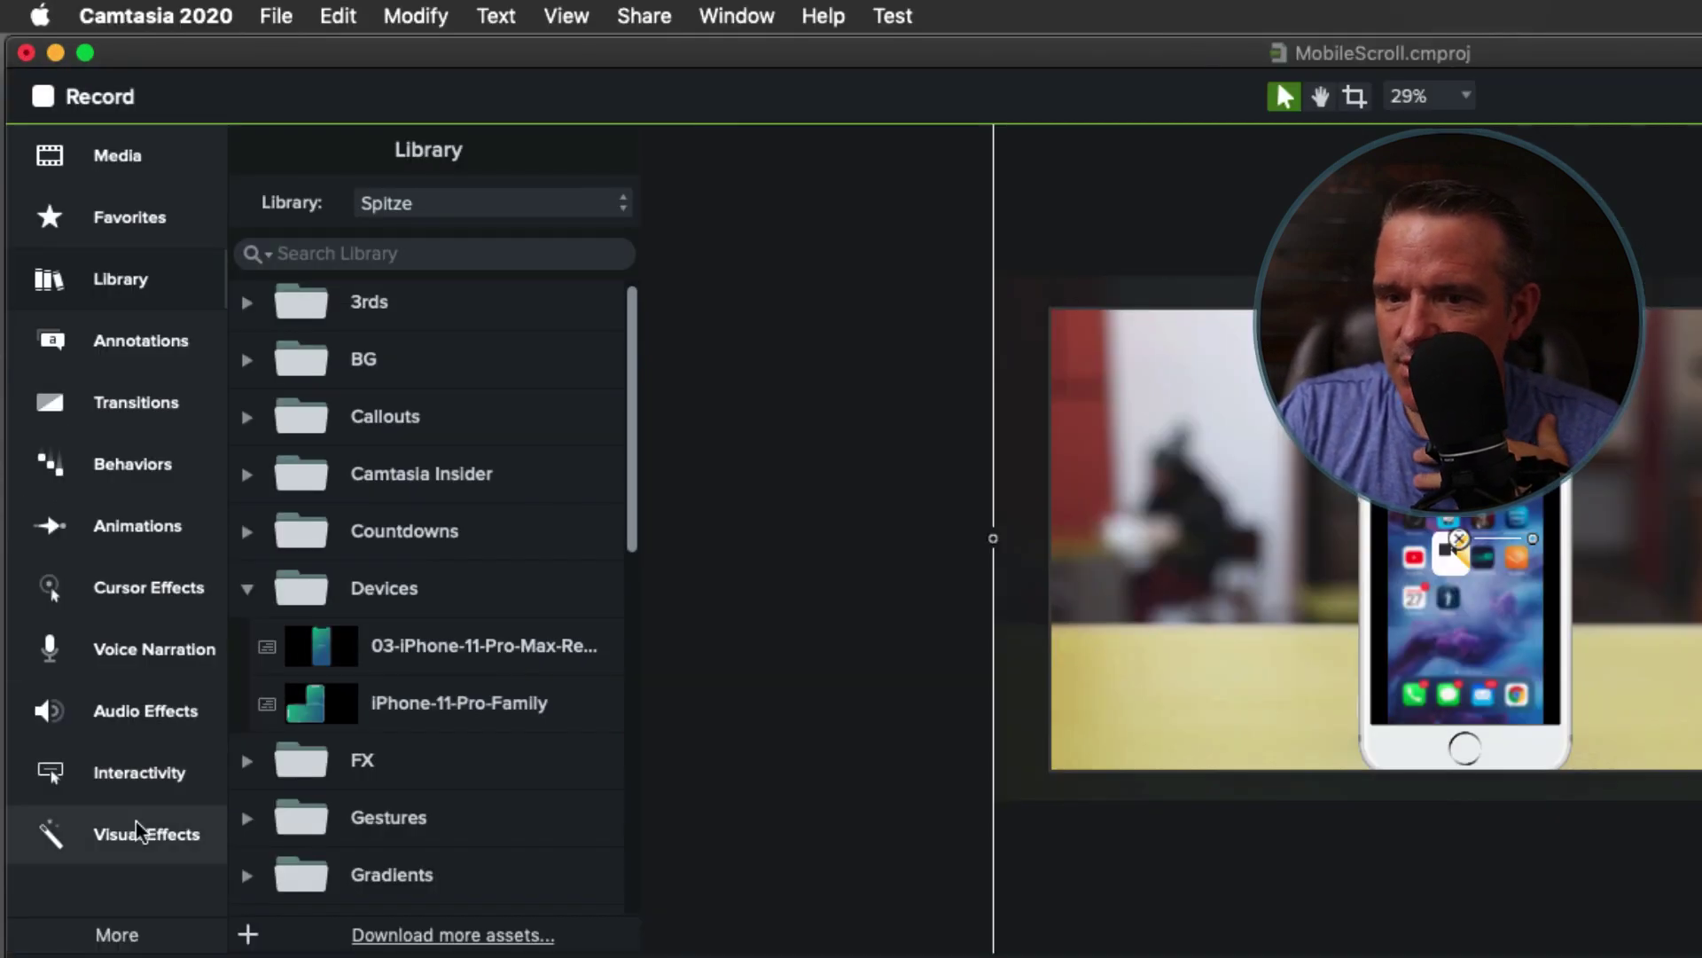
Show the Visual Effects grid in place of the Library panel
click(138, 832)
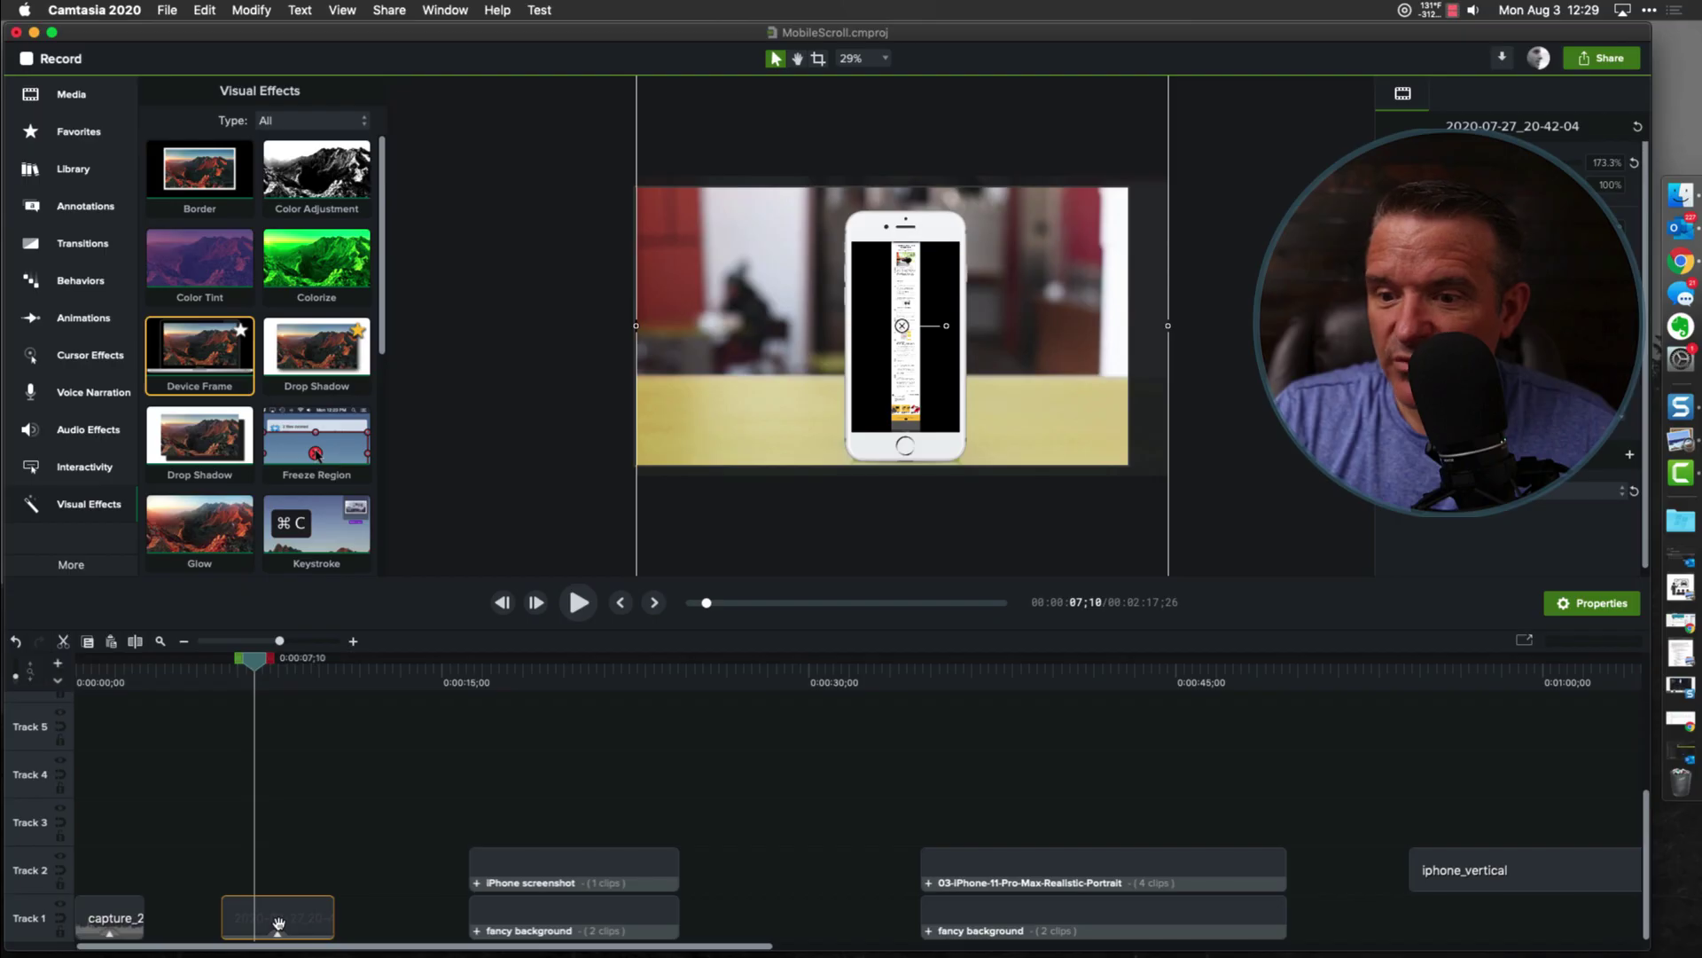
Apply, then delete, the Device Frame effect on the screenshot clip, leaving the clip selected
drag(275, 934, 279, 937)
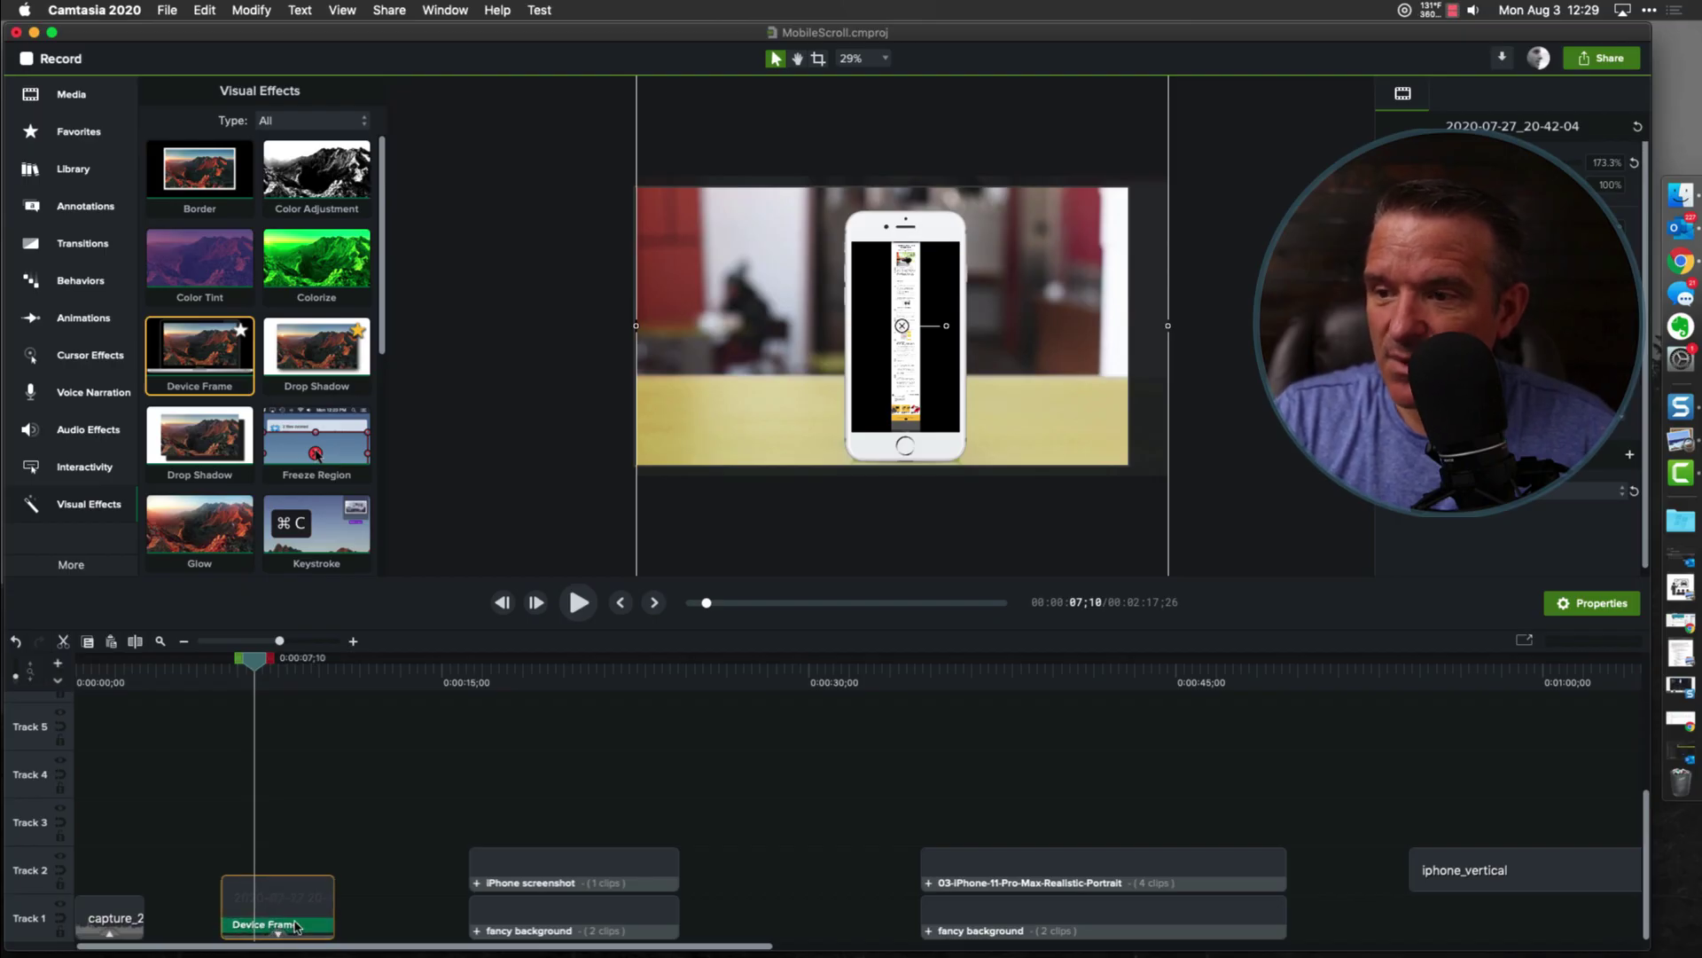
click(304, 931)
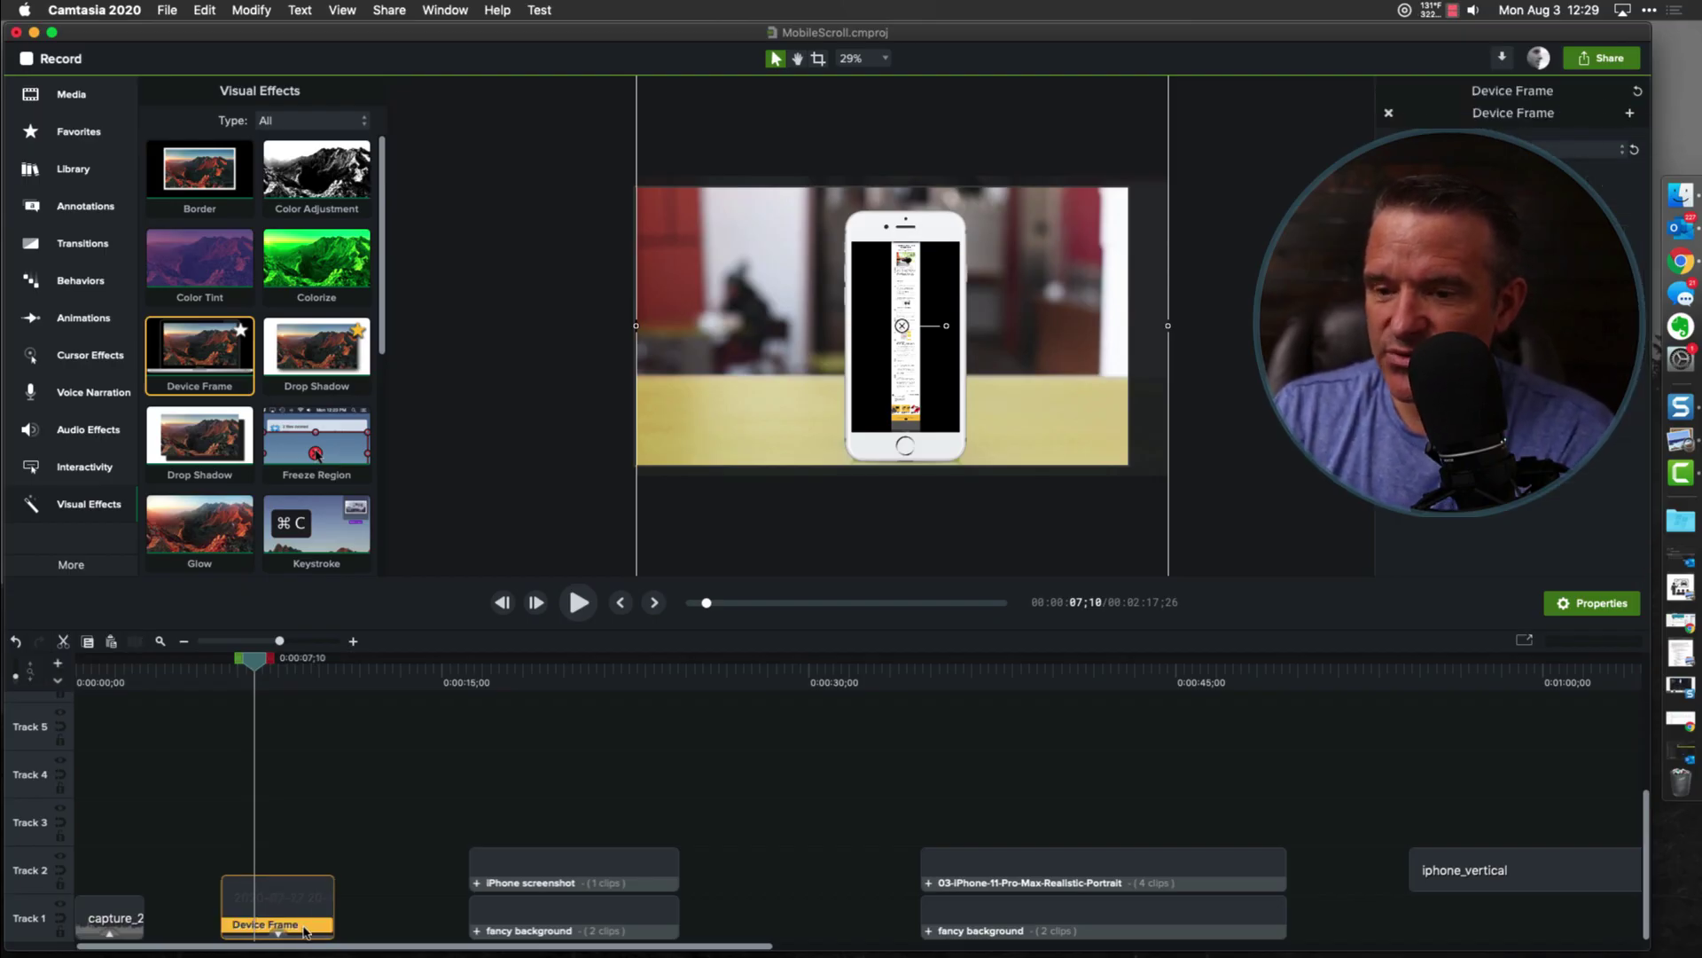
key(Delete)
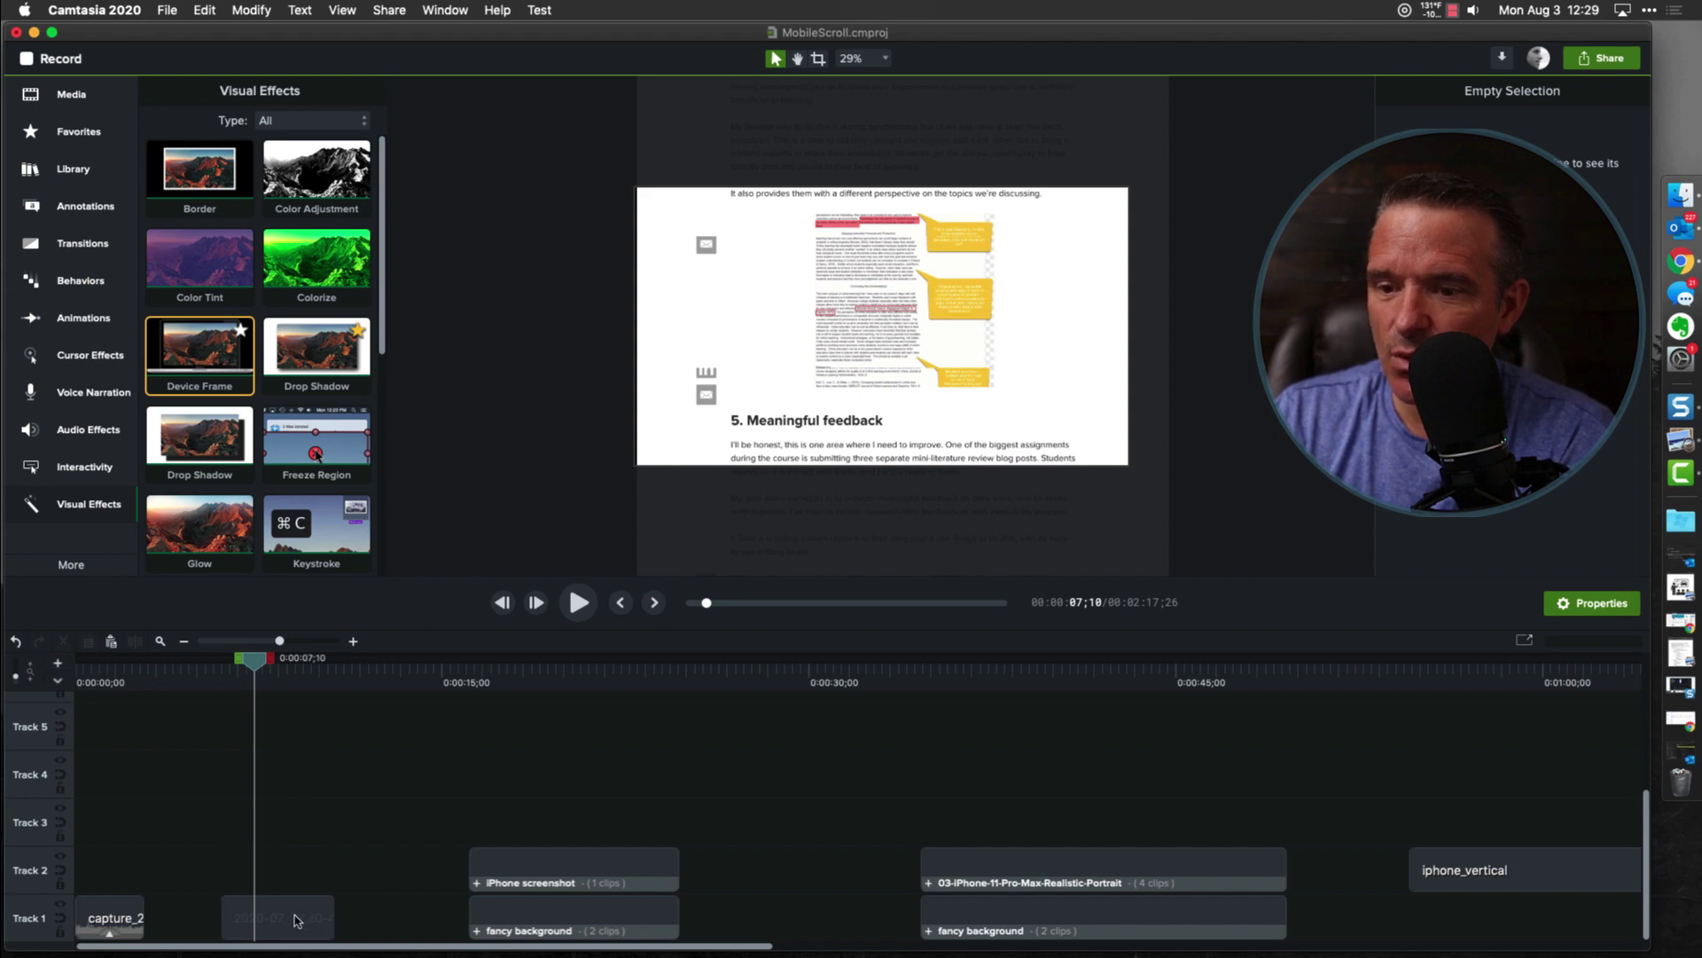
click(297, 921)
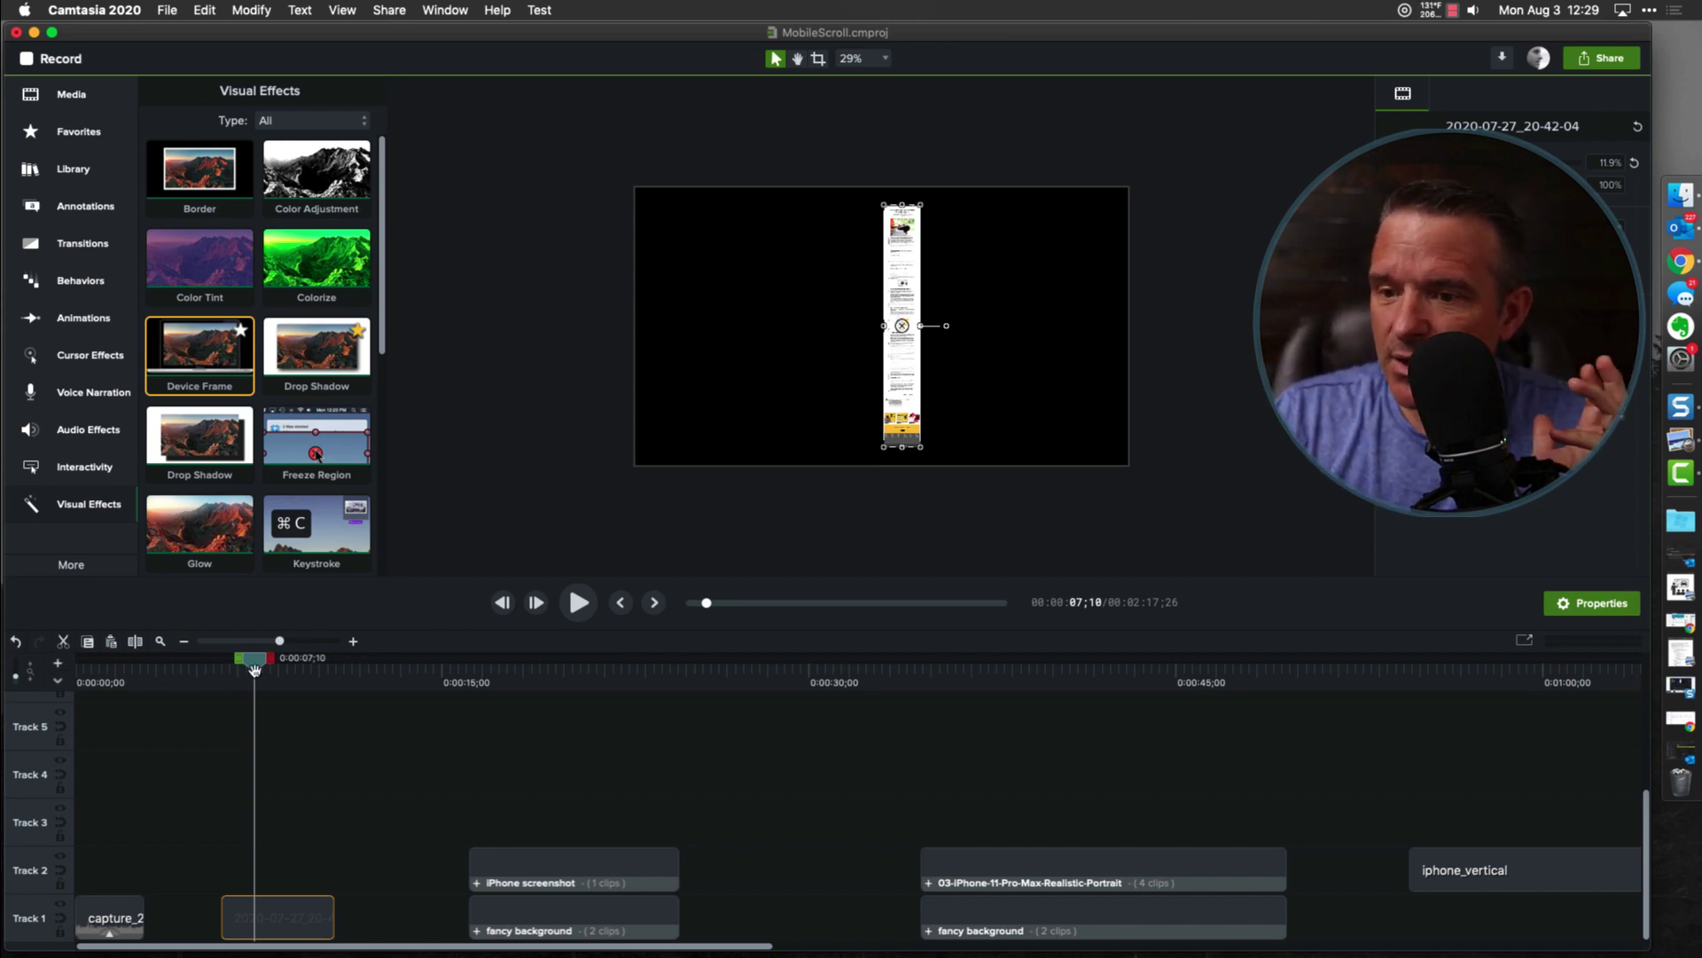
Move the screenshot clip to Track 3 at the phone mockup and centre it over the phone
drag(254, 667, 585, 667)
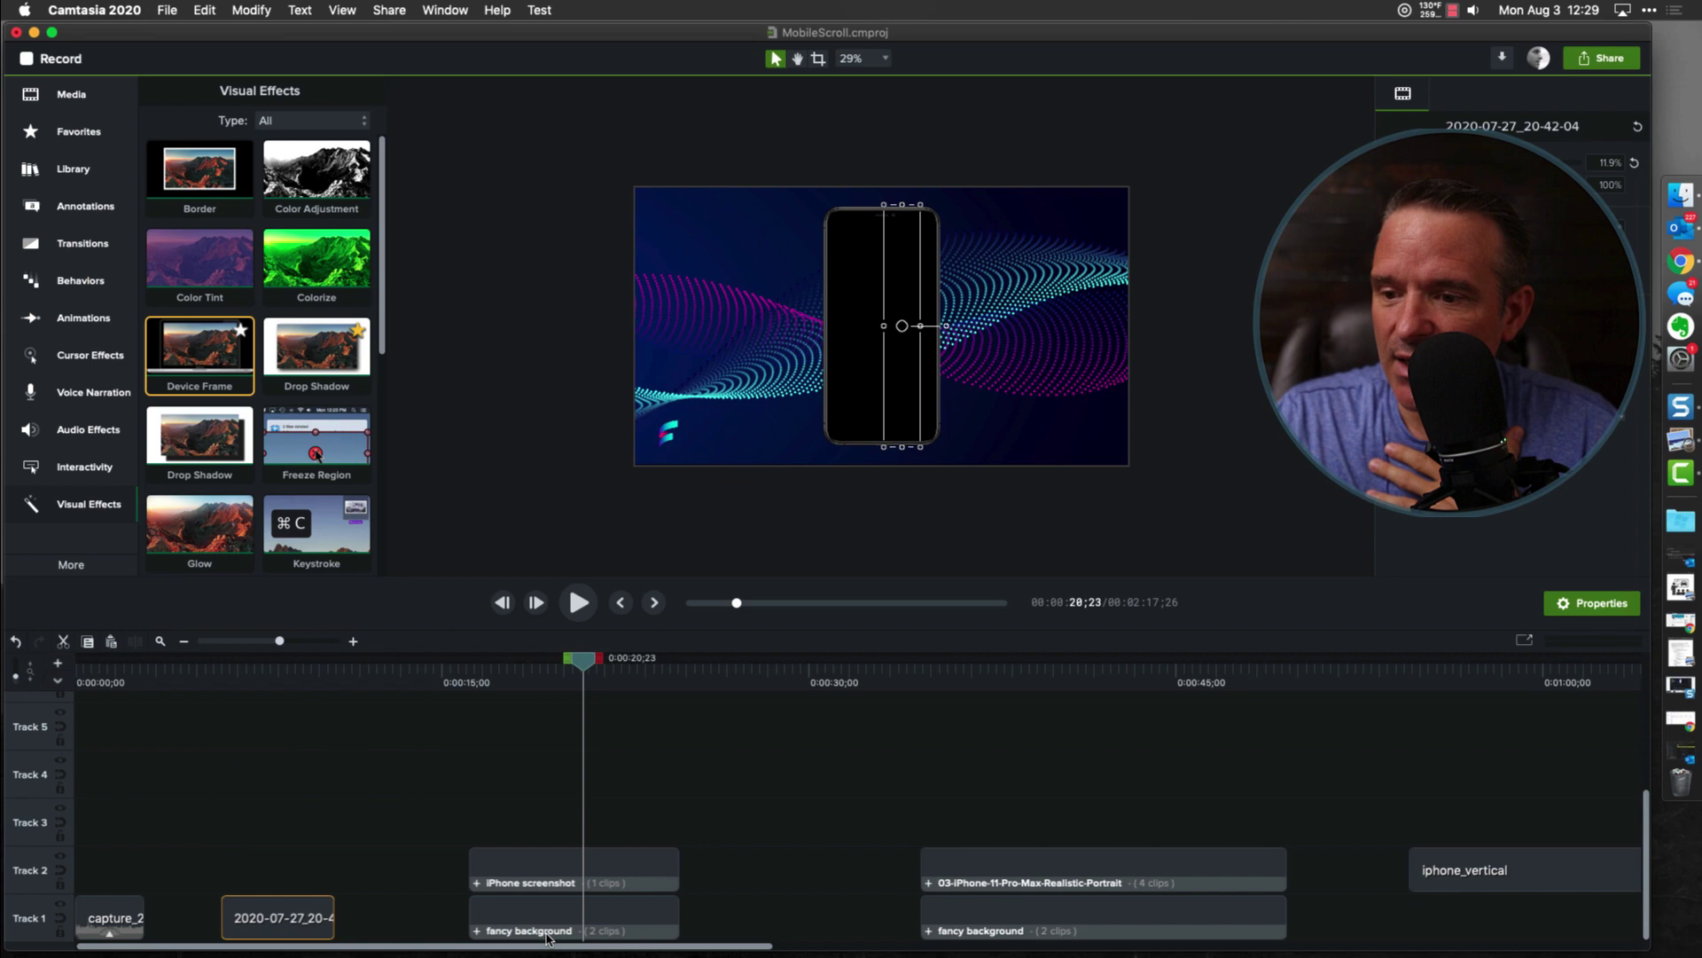
drag(260, 927, 531, 828)
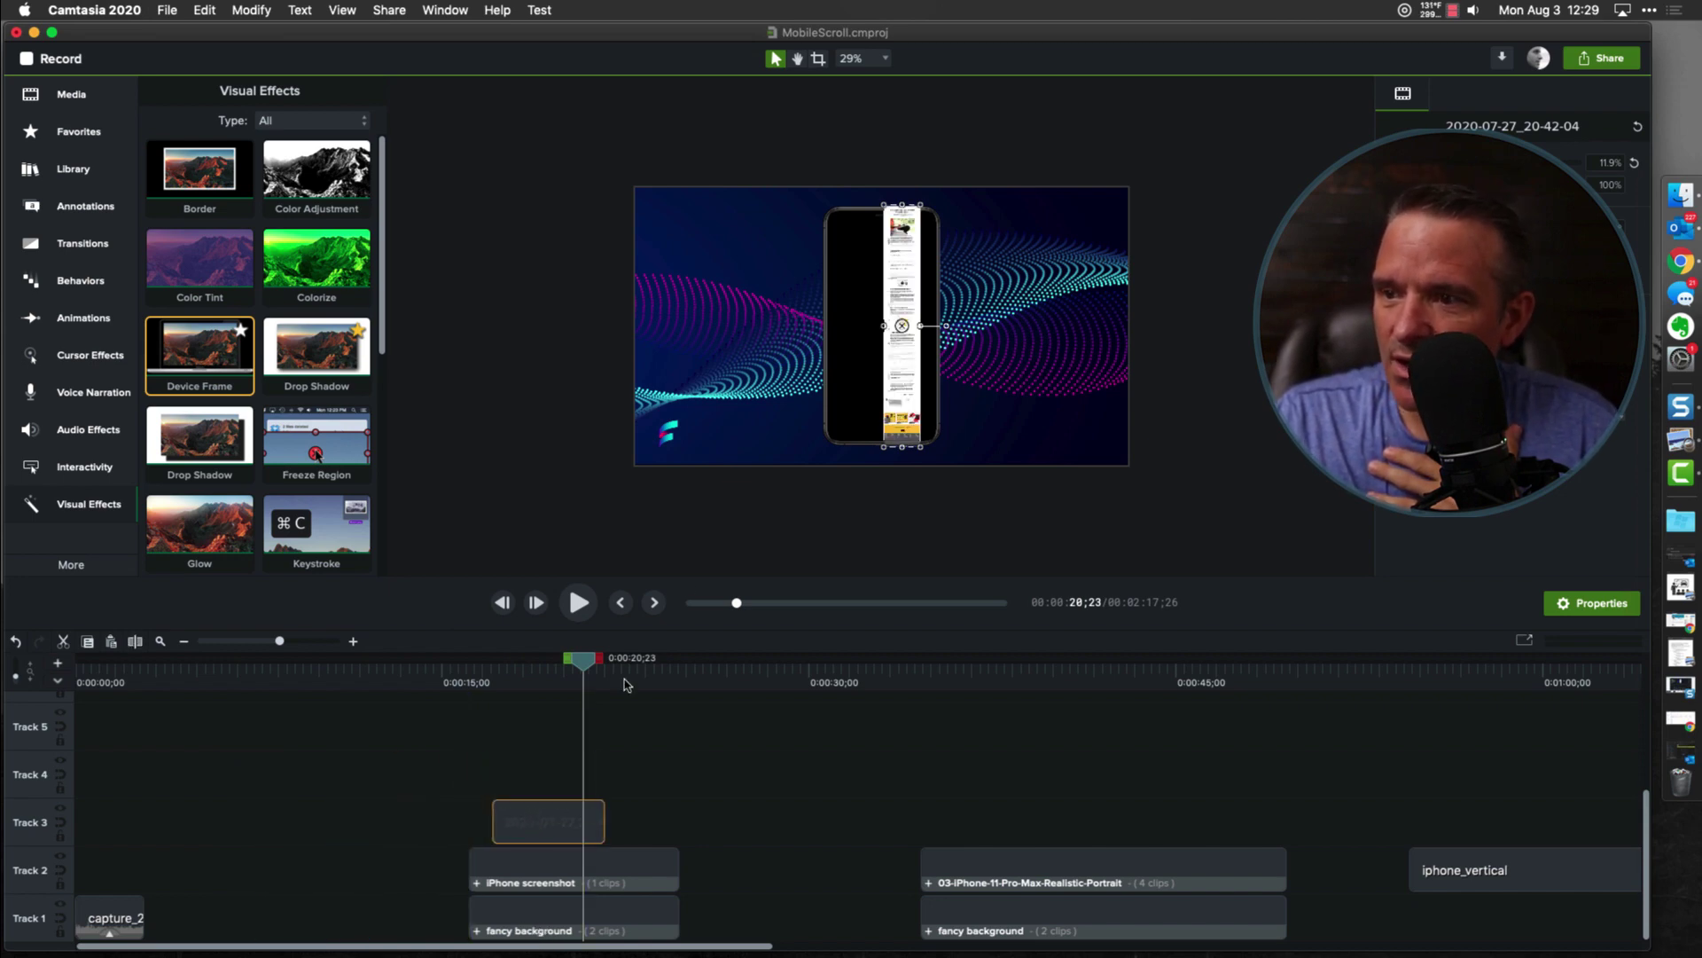
drag(904, 330, 864, 355)
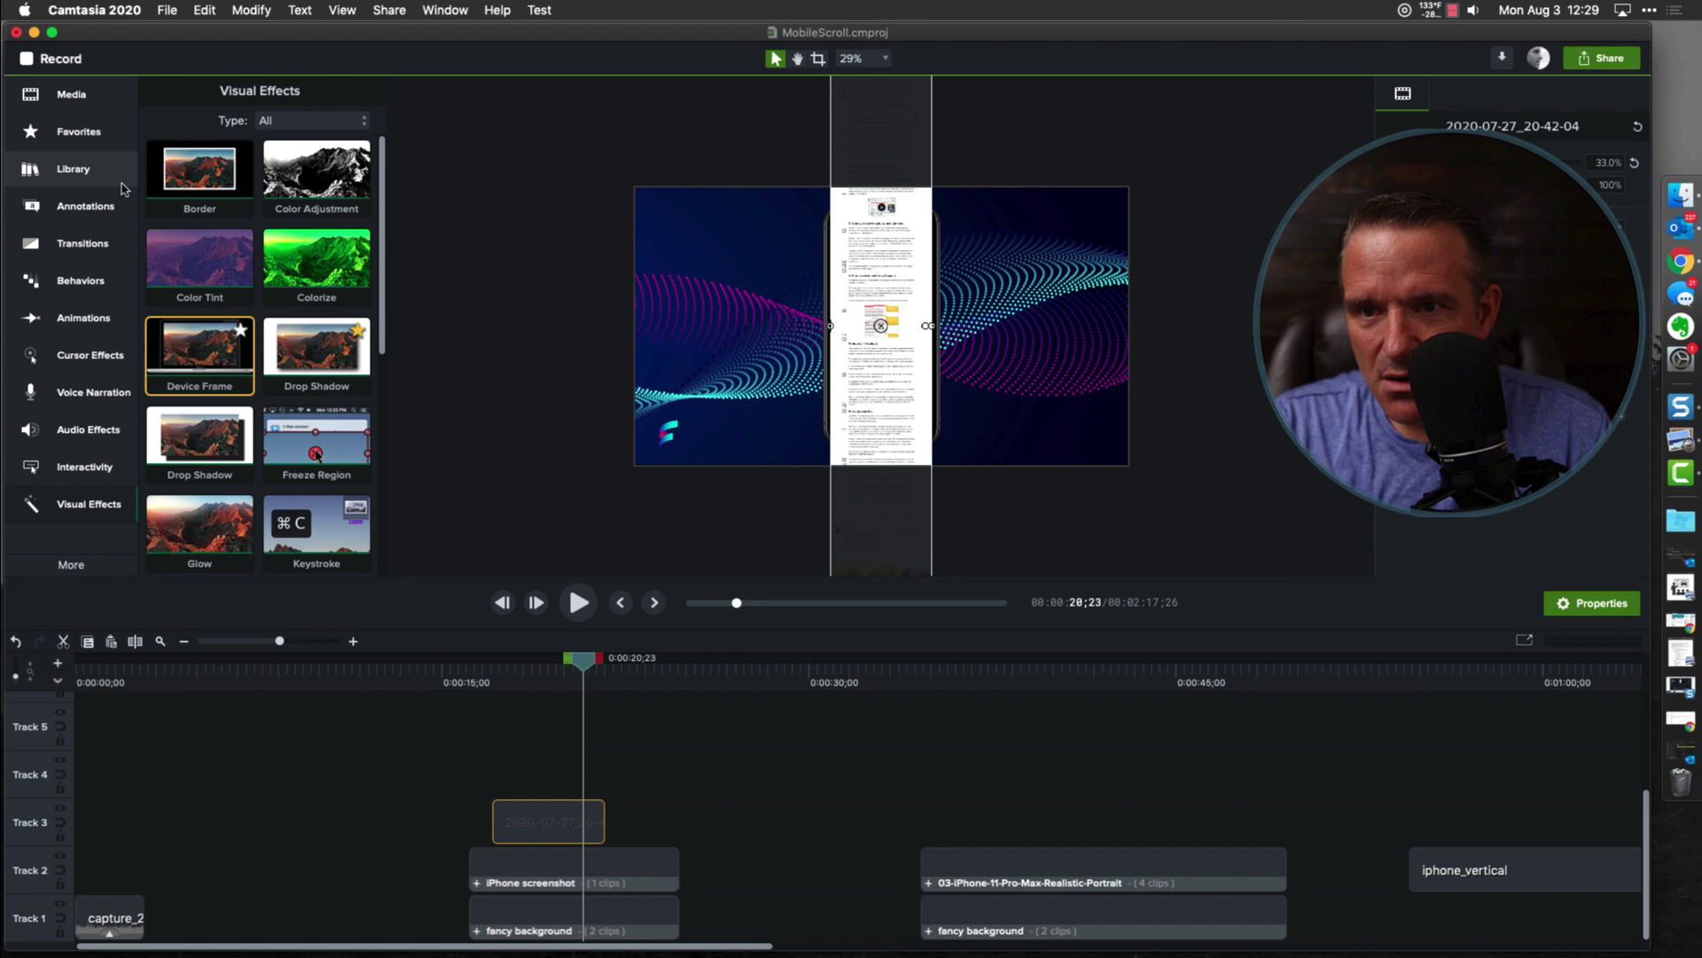
click(76, 131)
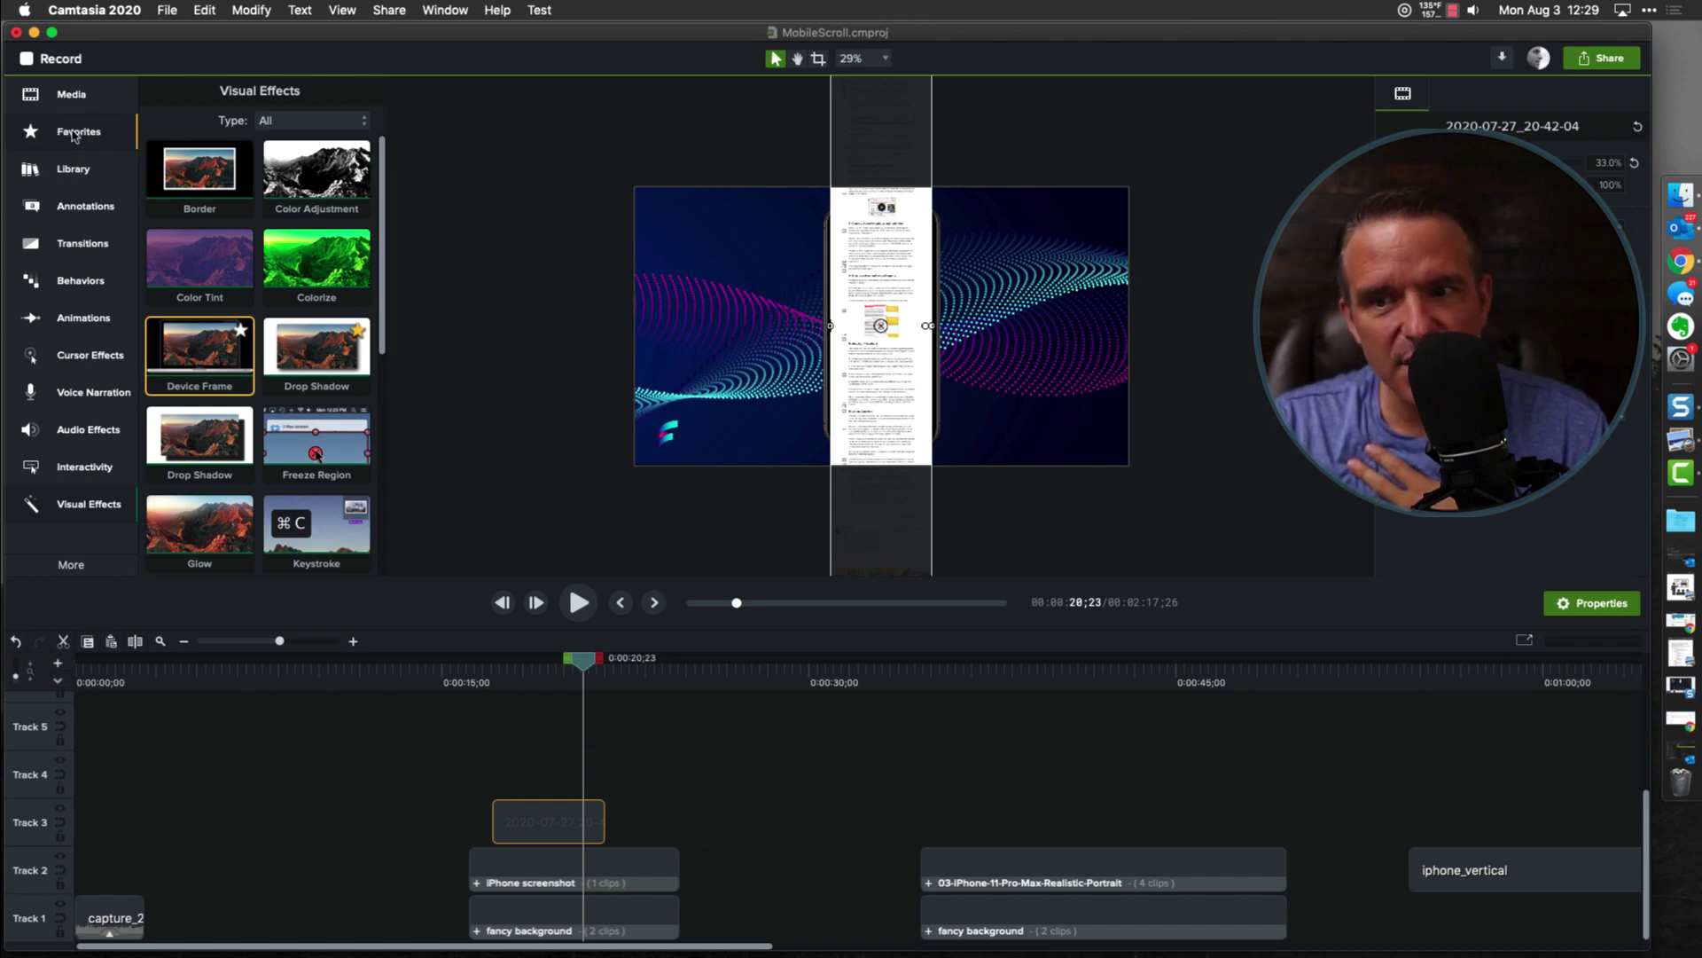
Add the green rectangle, widen it to the phone's width, and set Track 4 to Alpha Invert matte
drag(343, 232, 949, 457)
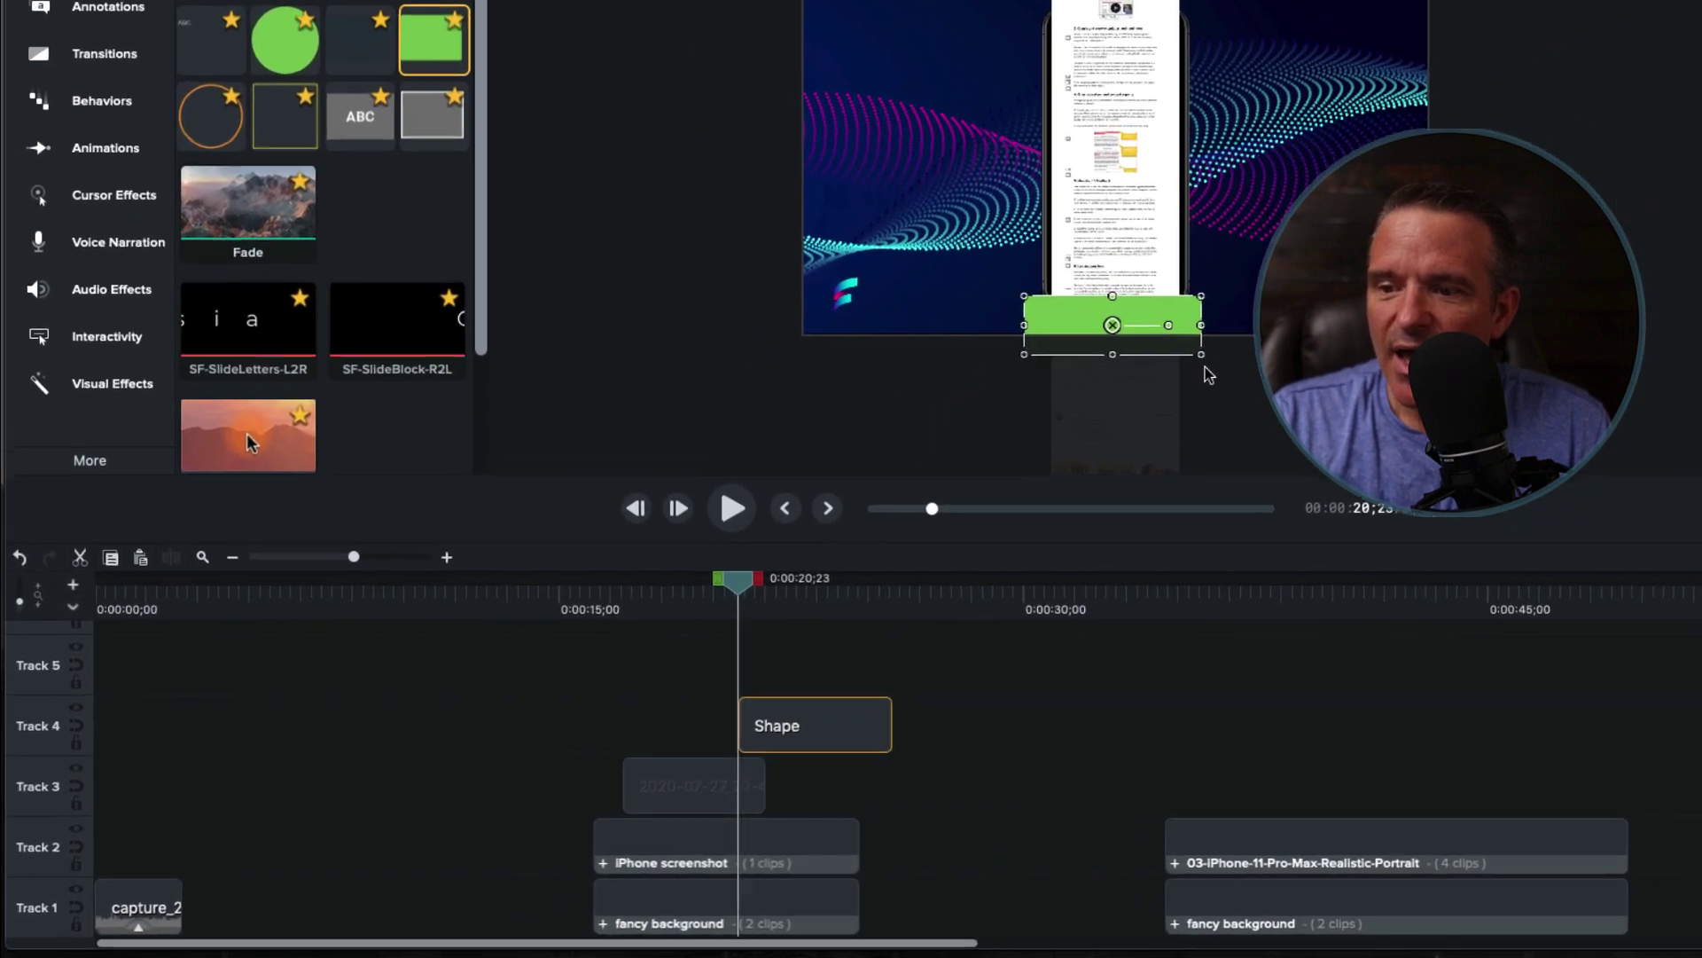
drag(630, 785, 559, 785)
drag(732, 732, 706, 733)
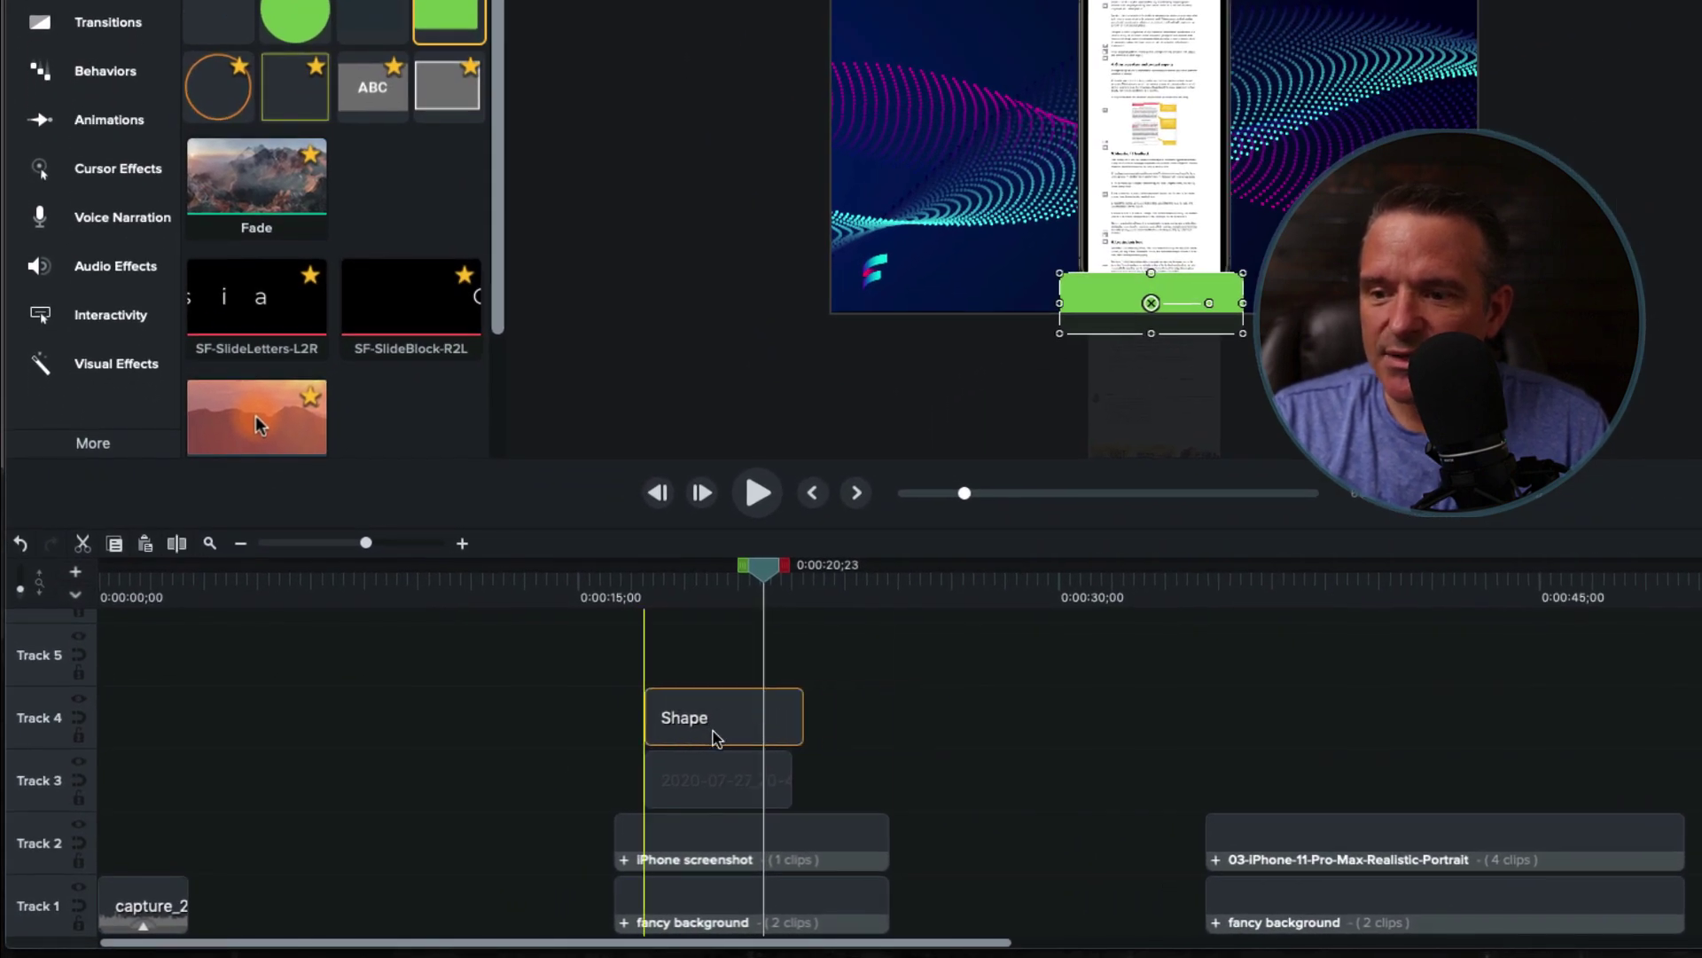
click(79, 700)
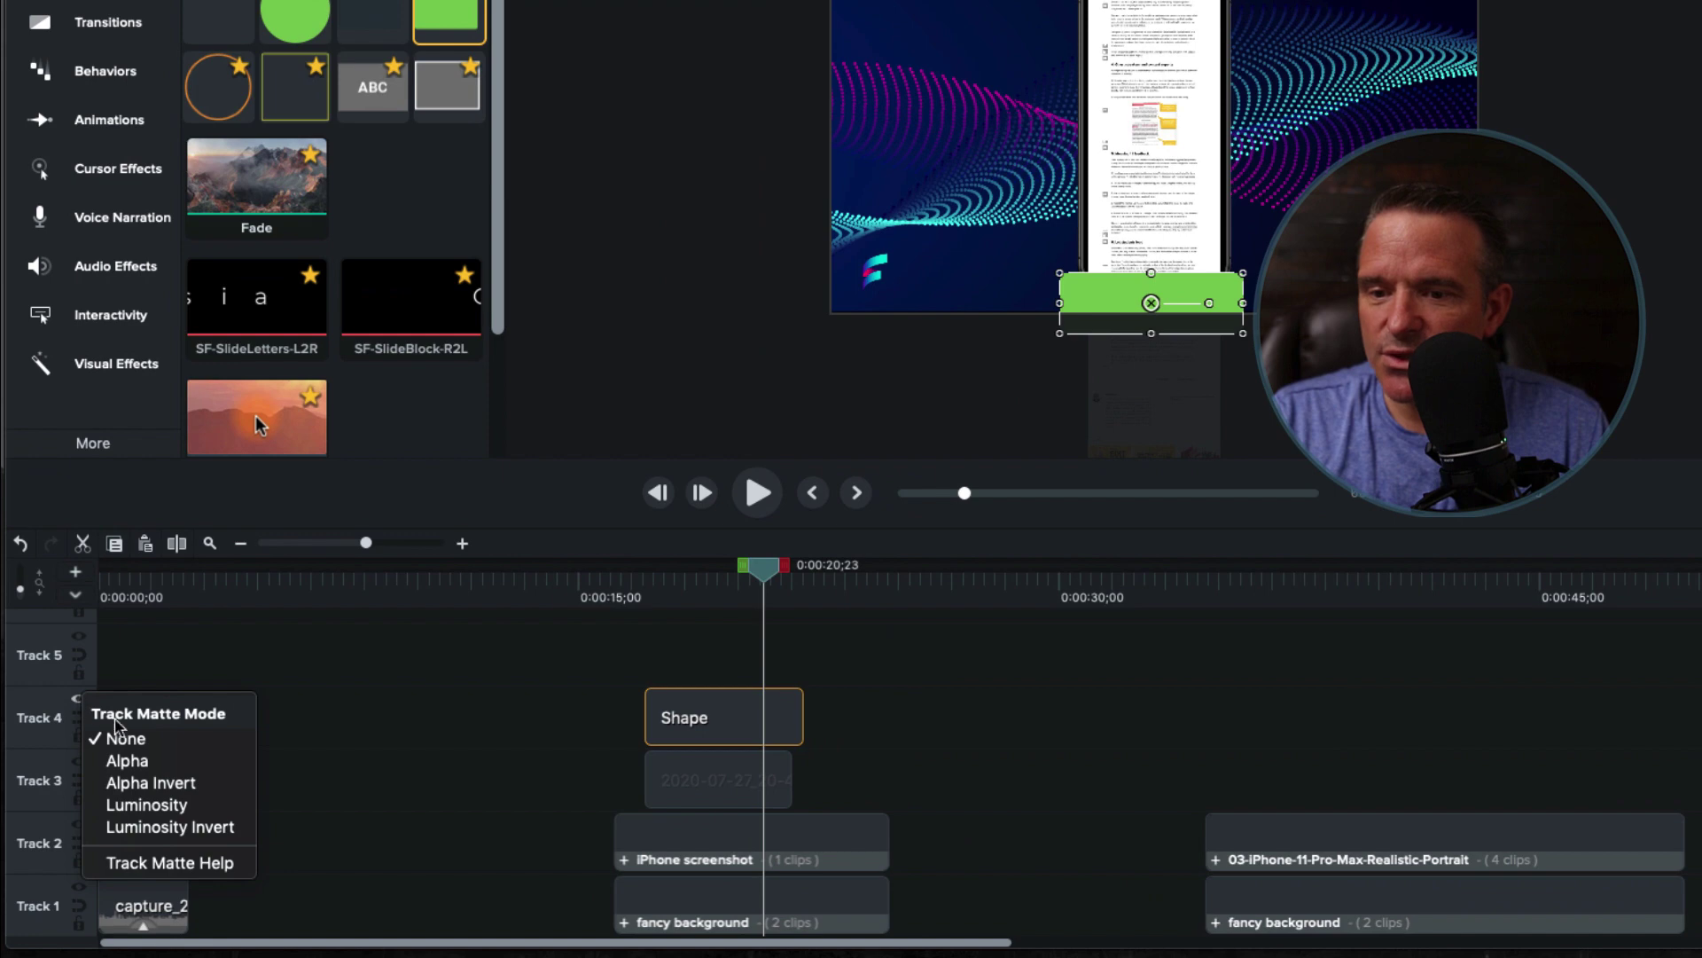
click(164, 786)
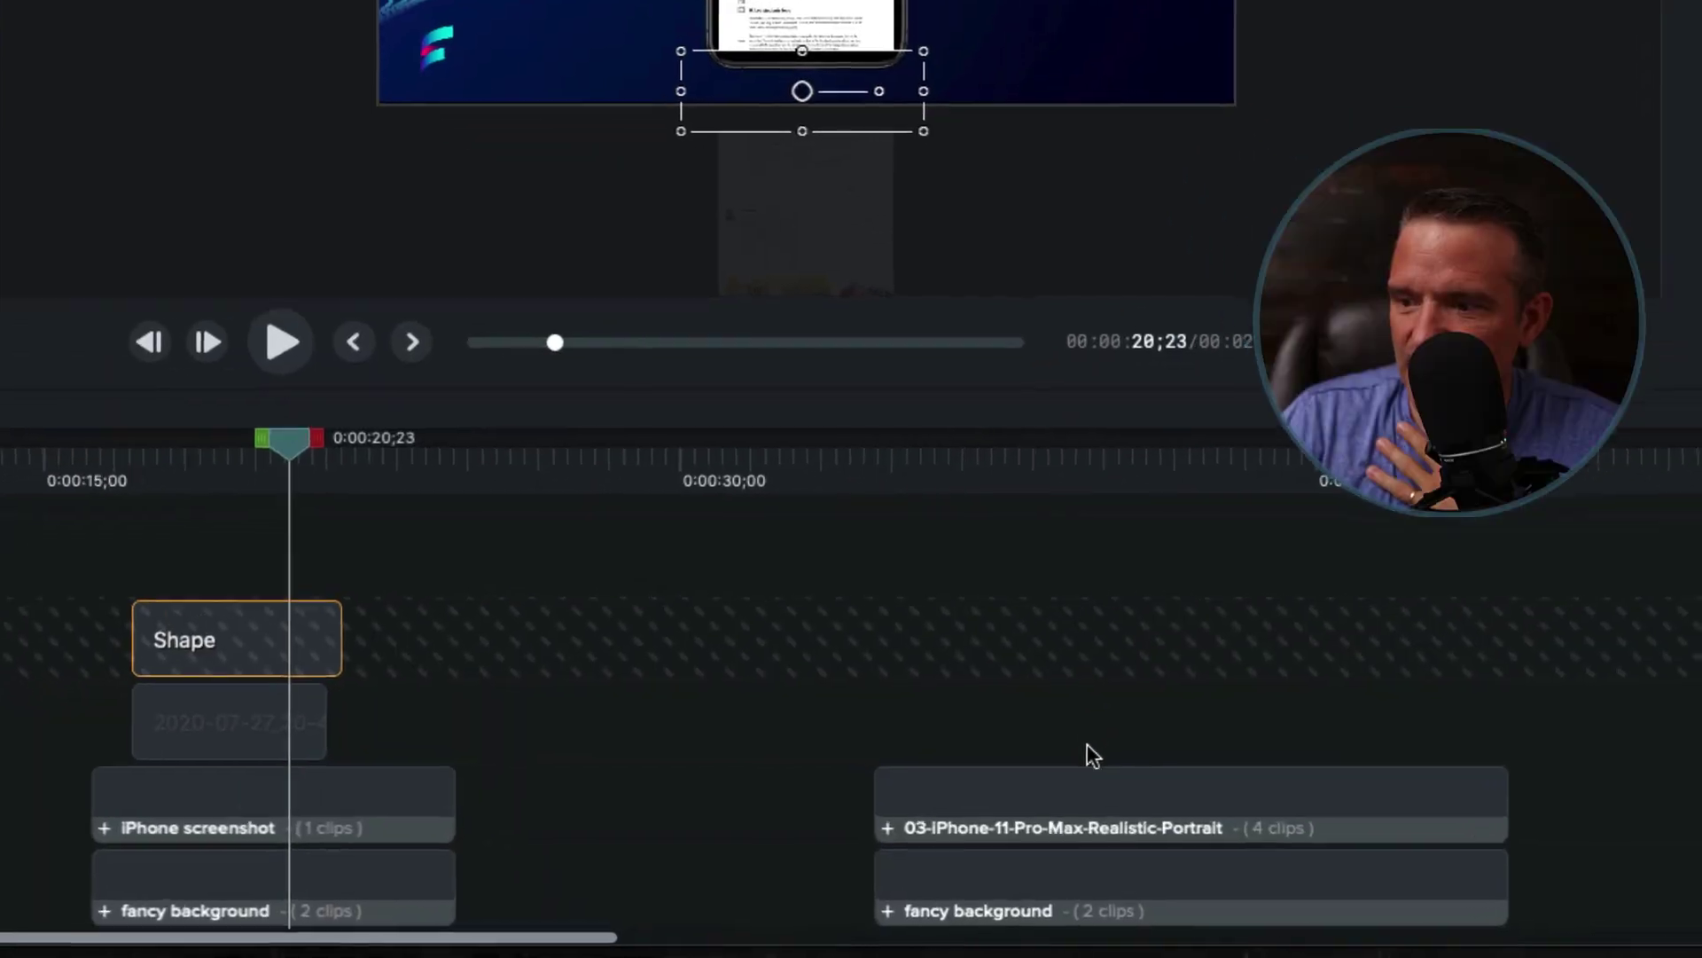
click(1015, 785)
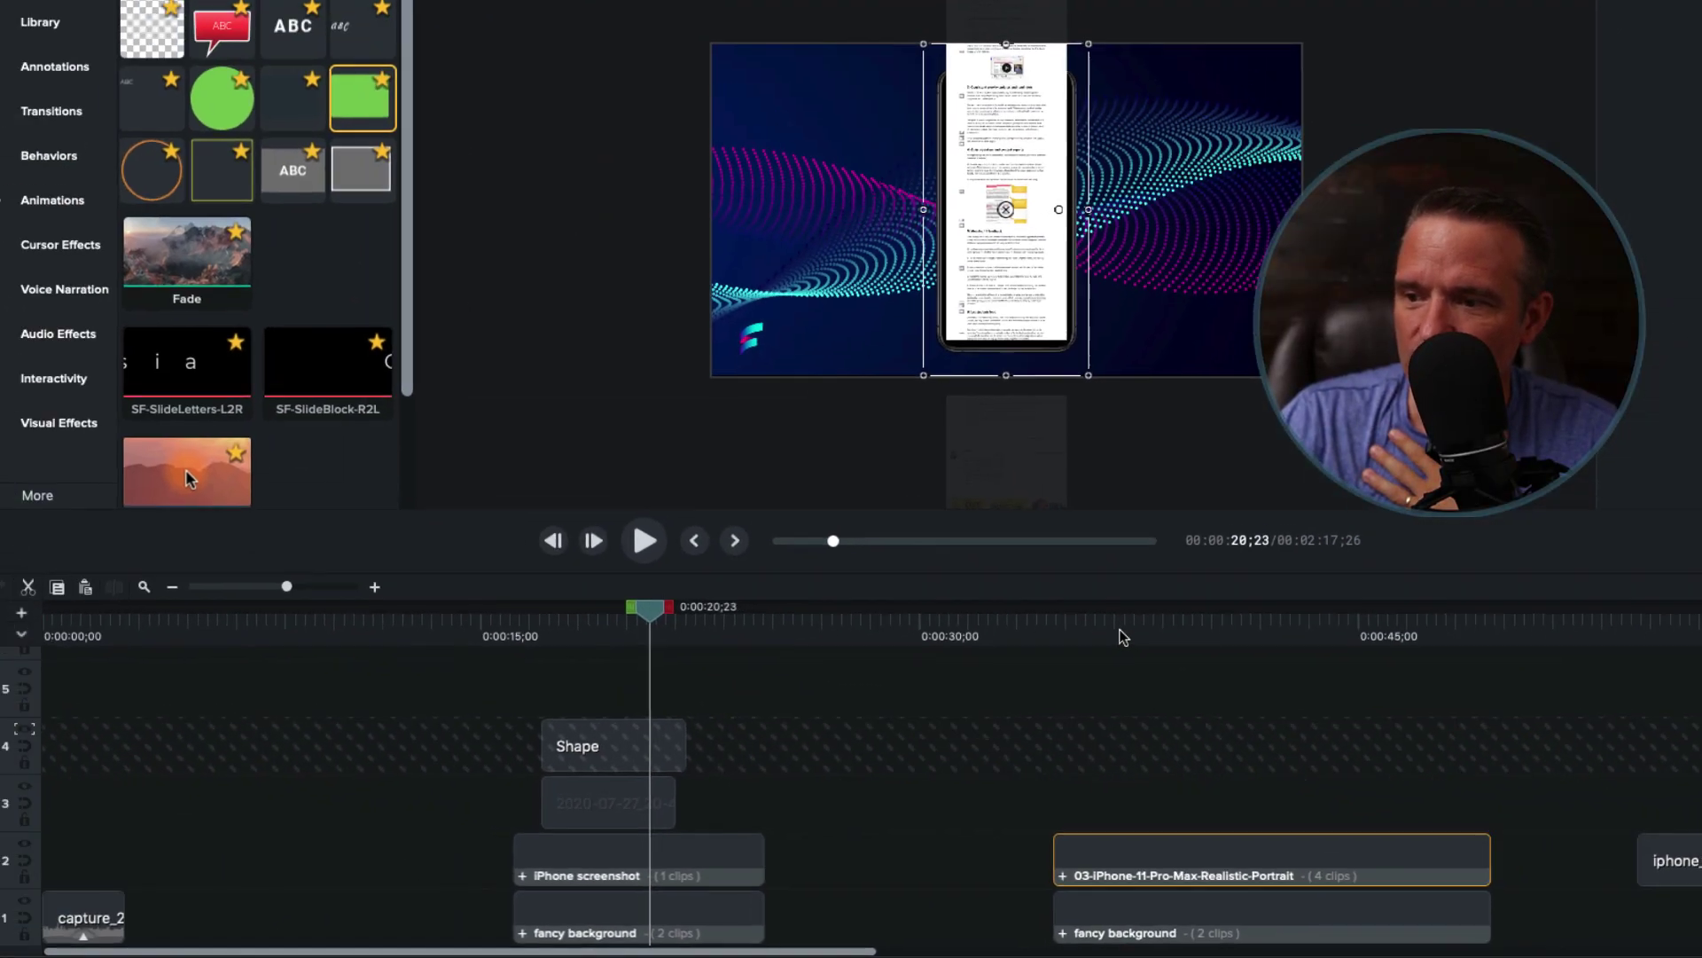
At about 0:40 in the iPhone group, set Track 4's Track Matte Mode to None
drag(909, 448, 1010, 454)
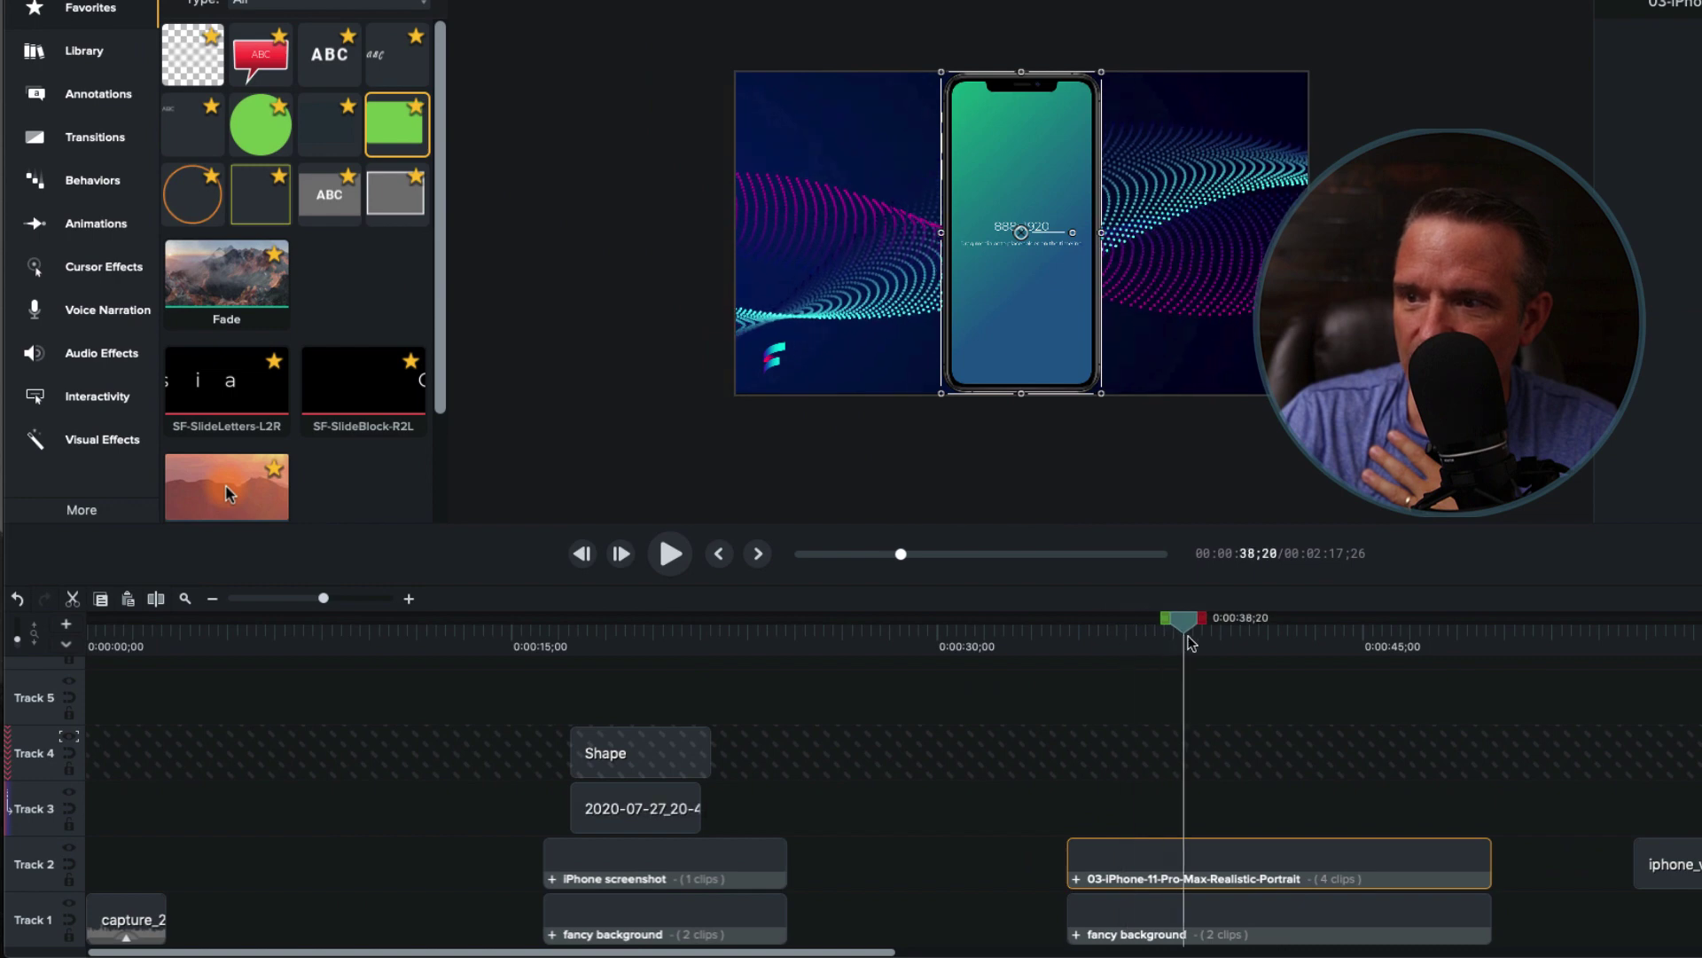
drag(1191, 642, 1233, 639)
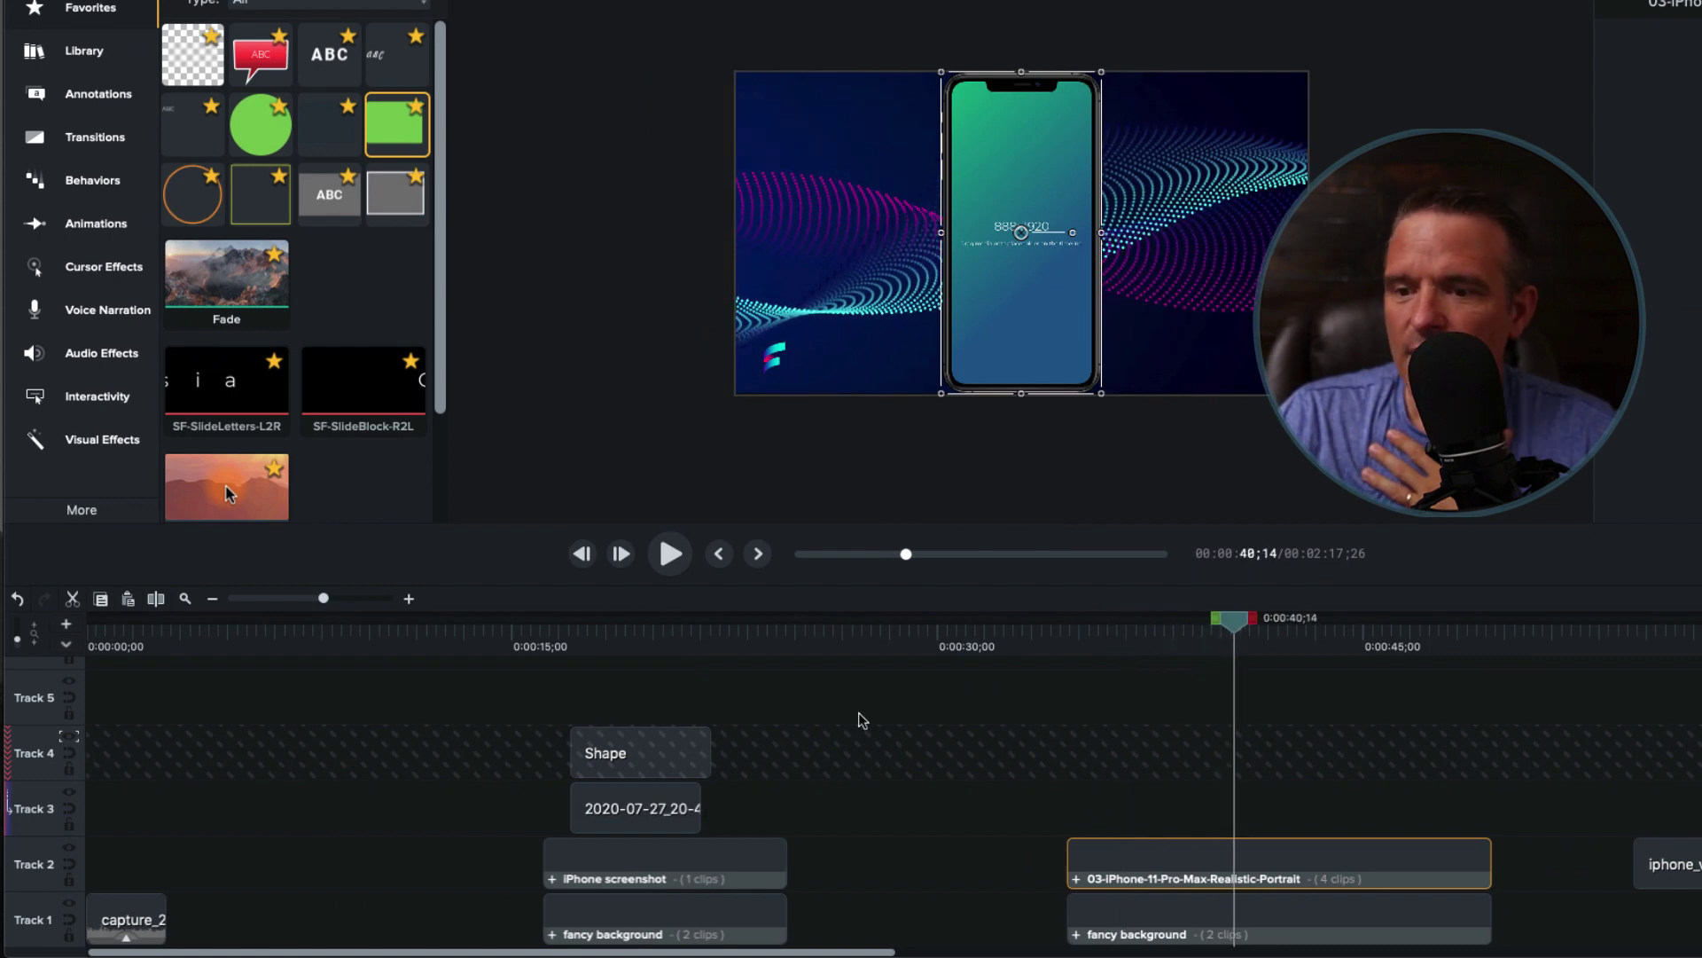
click(68, 737)
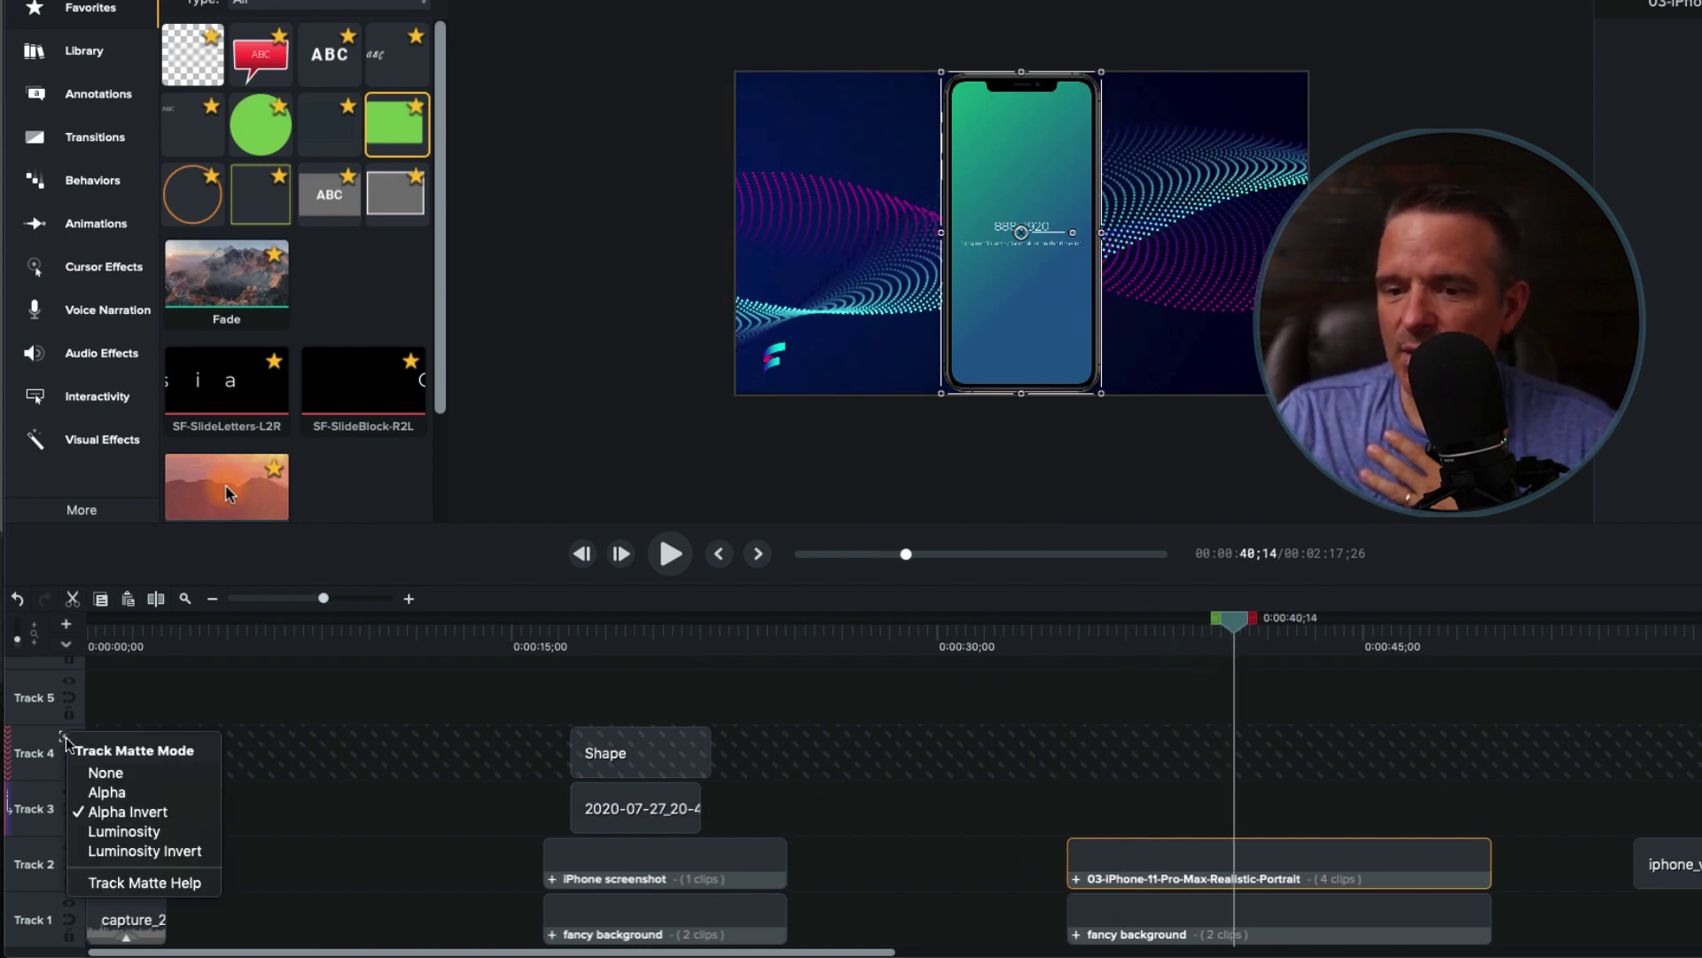
click(105, 772)
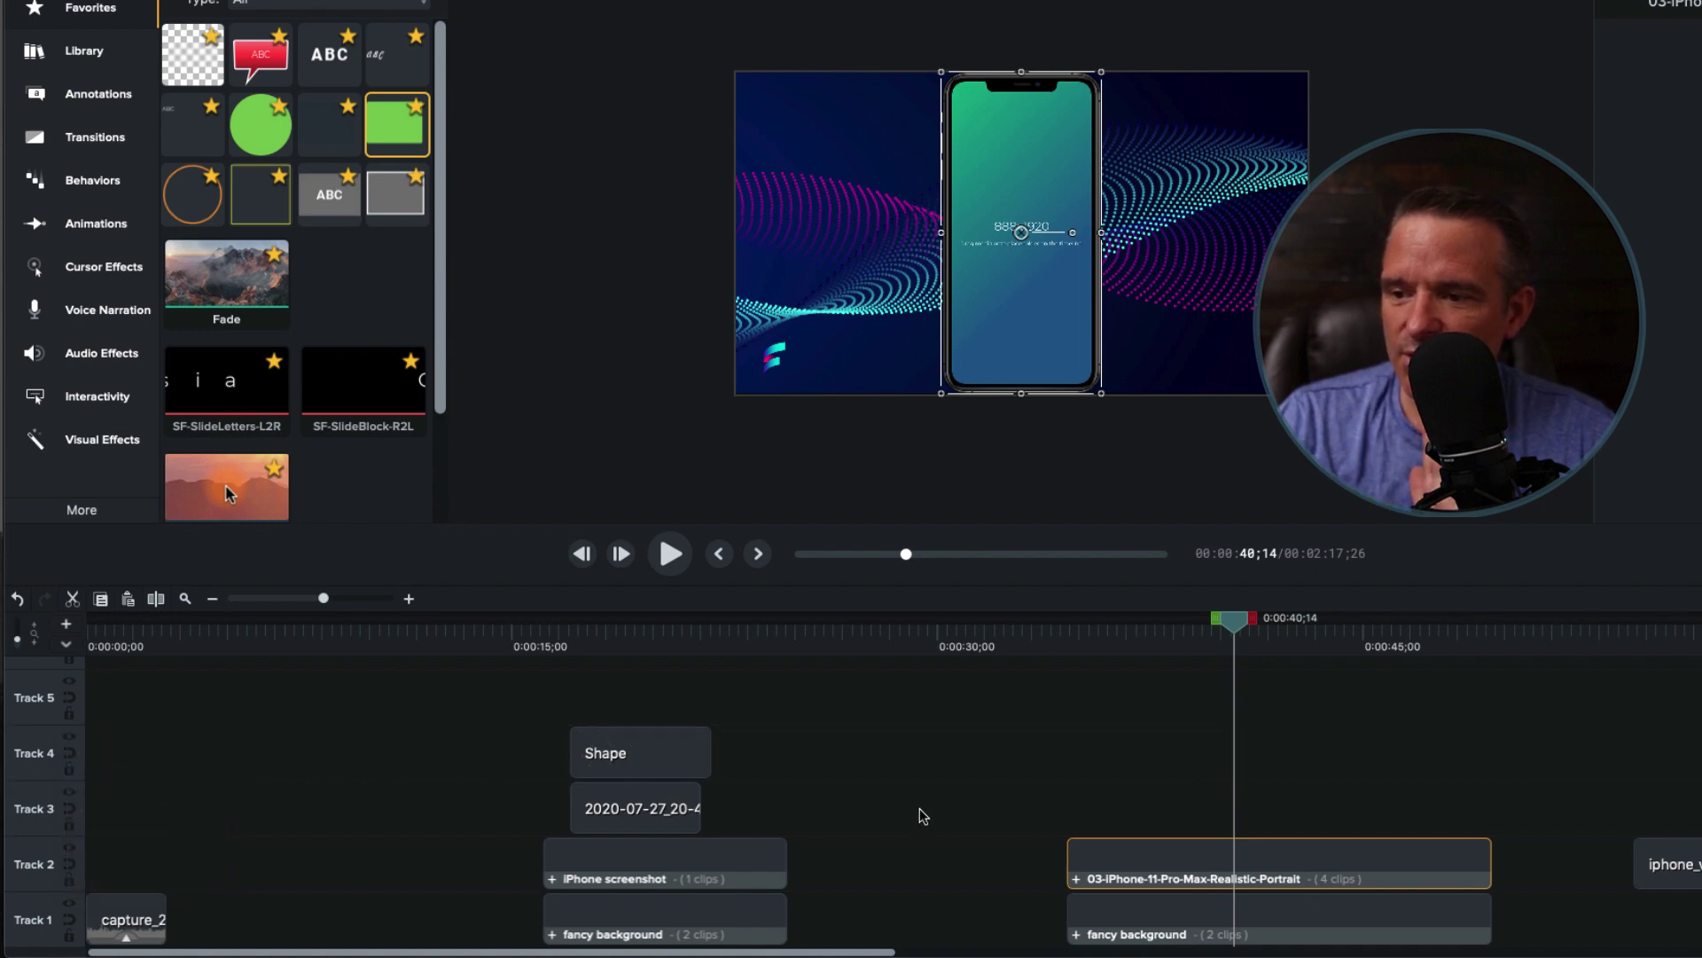
Reposition the Track 3 screenshot clip, undoing one move, so it sits at the playhead
drag(636, 811, 898, 810)
click(883, 632)
drag(884, 637, 887, 640)
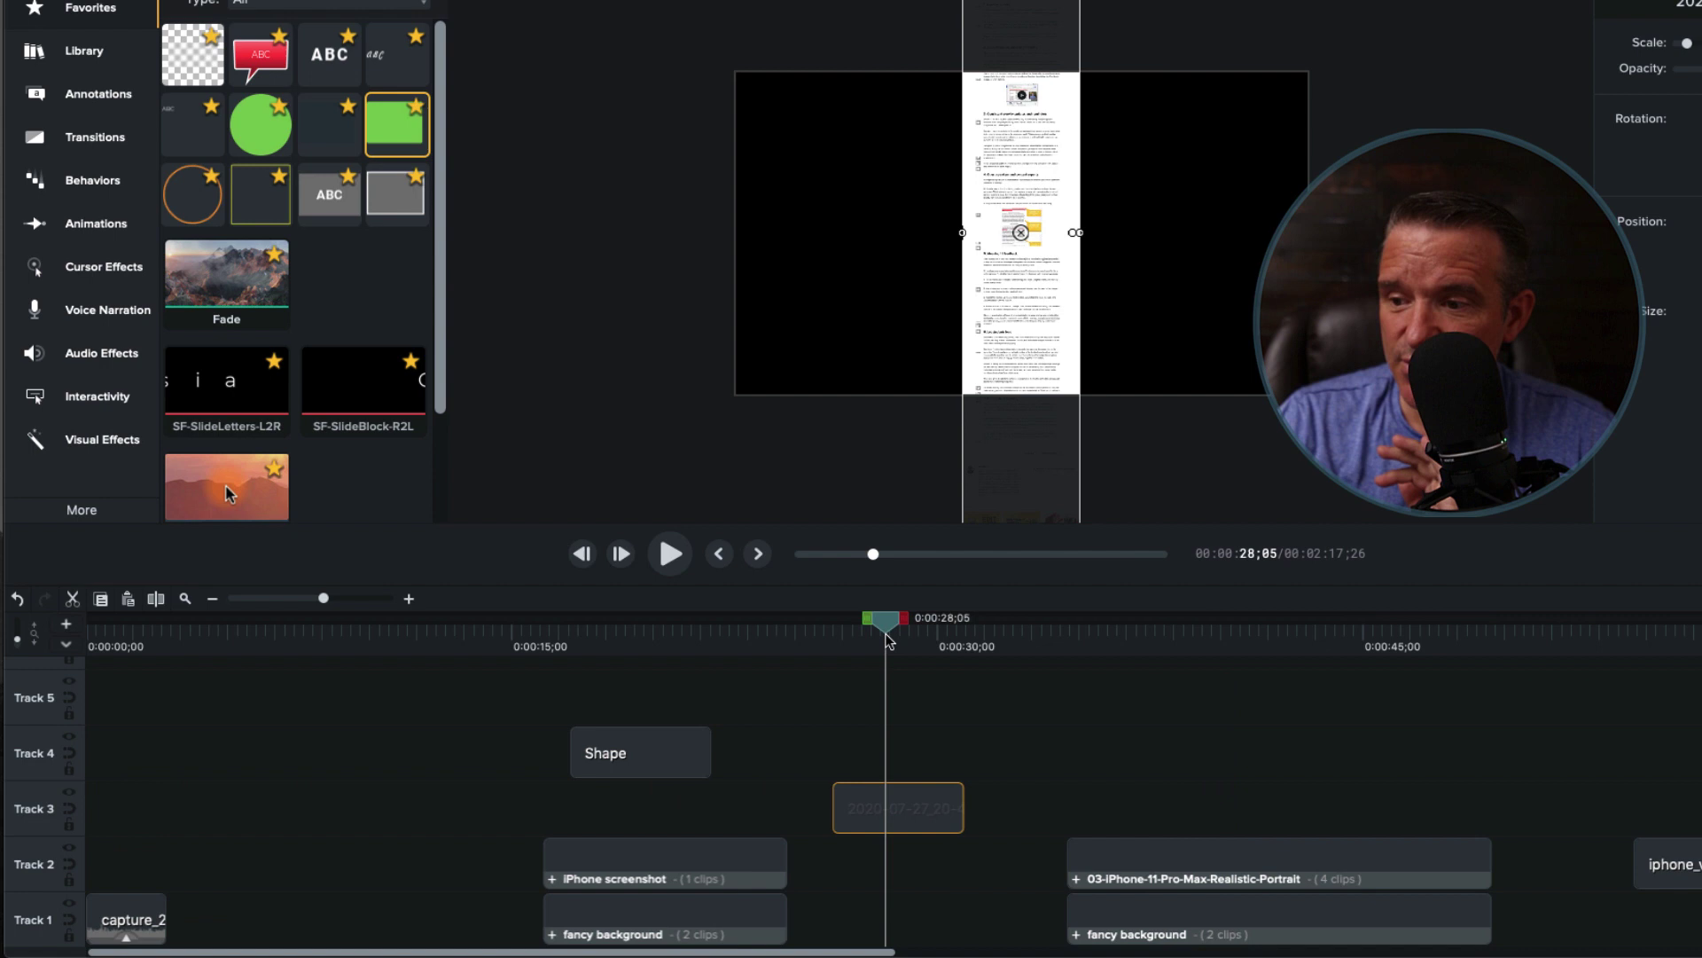
drag(1119, 637, 1329, 654)
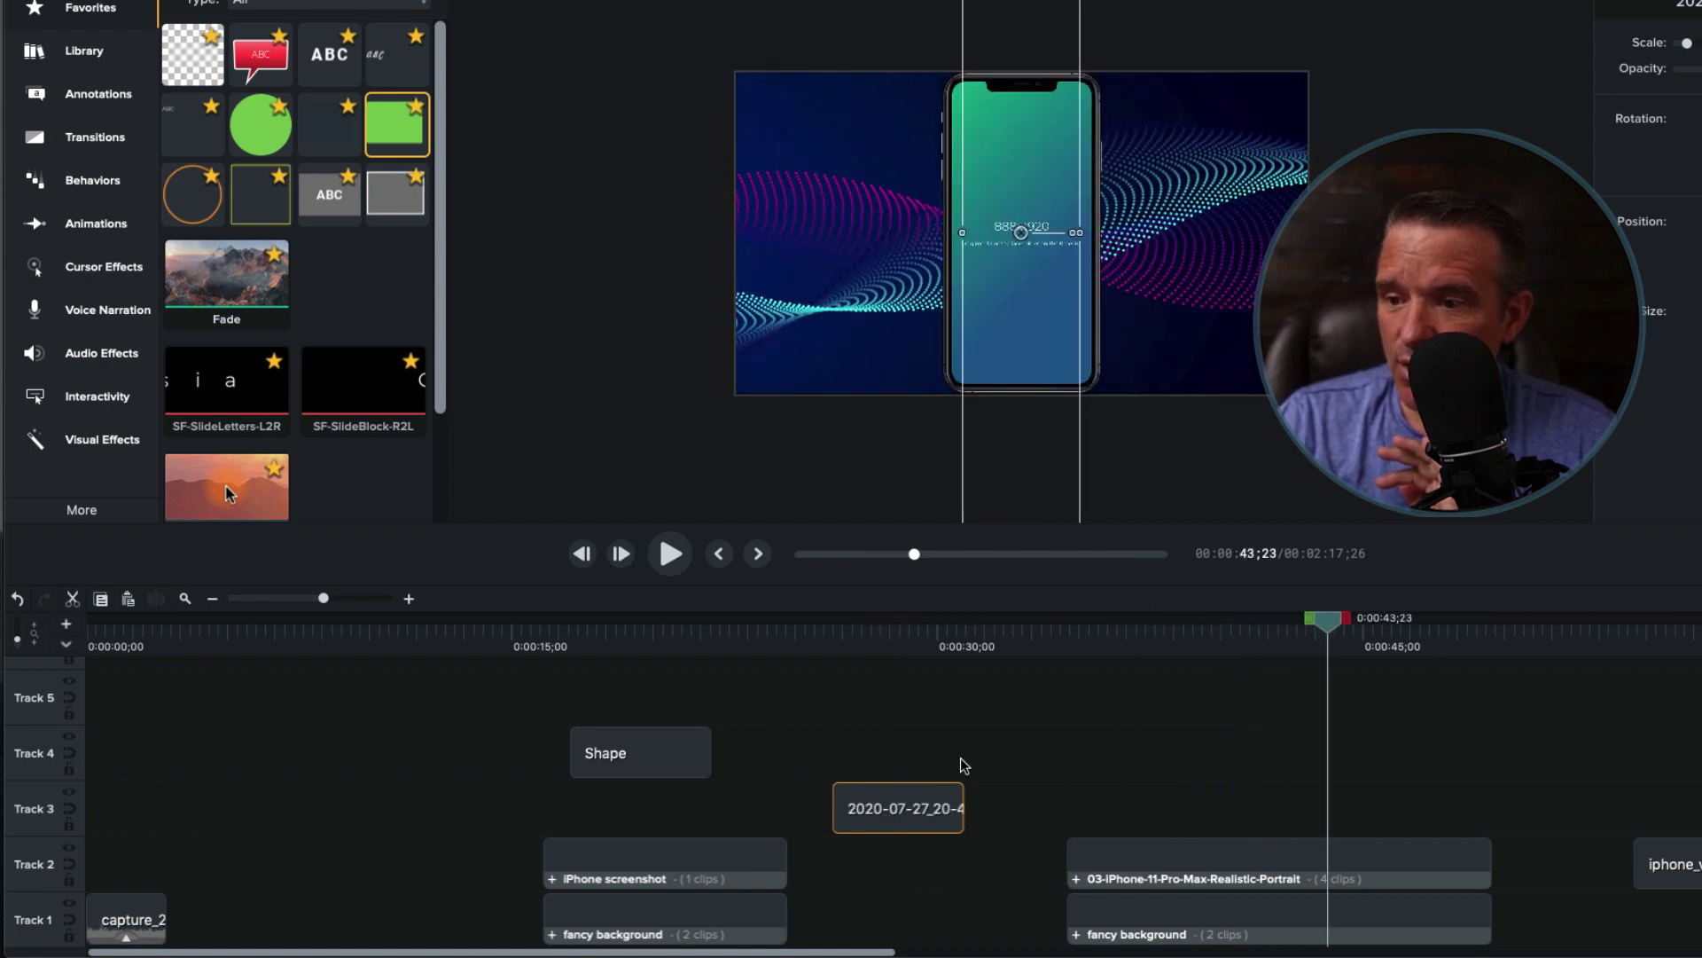
drag(898, 809, 1489, 804)
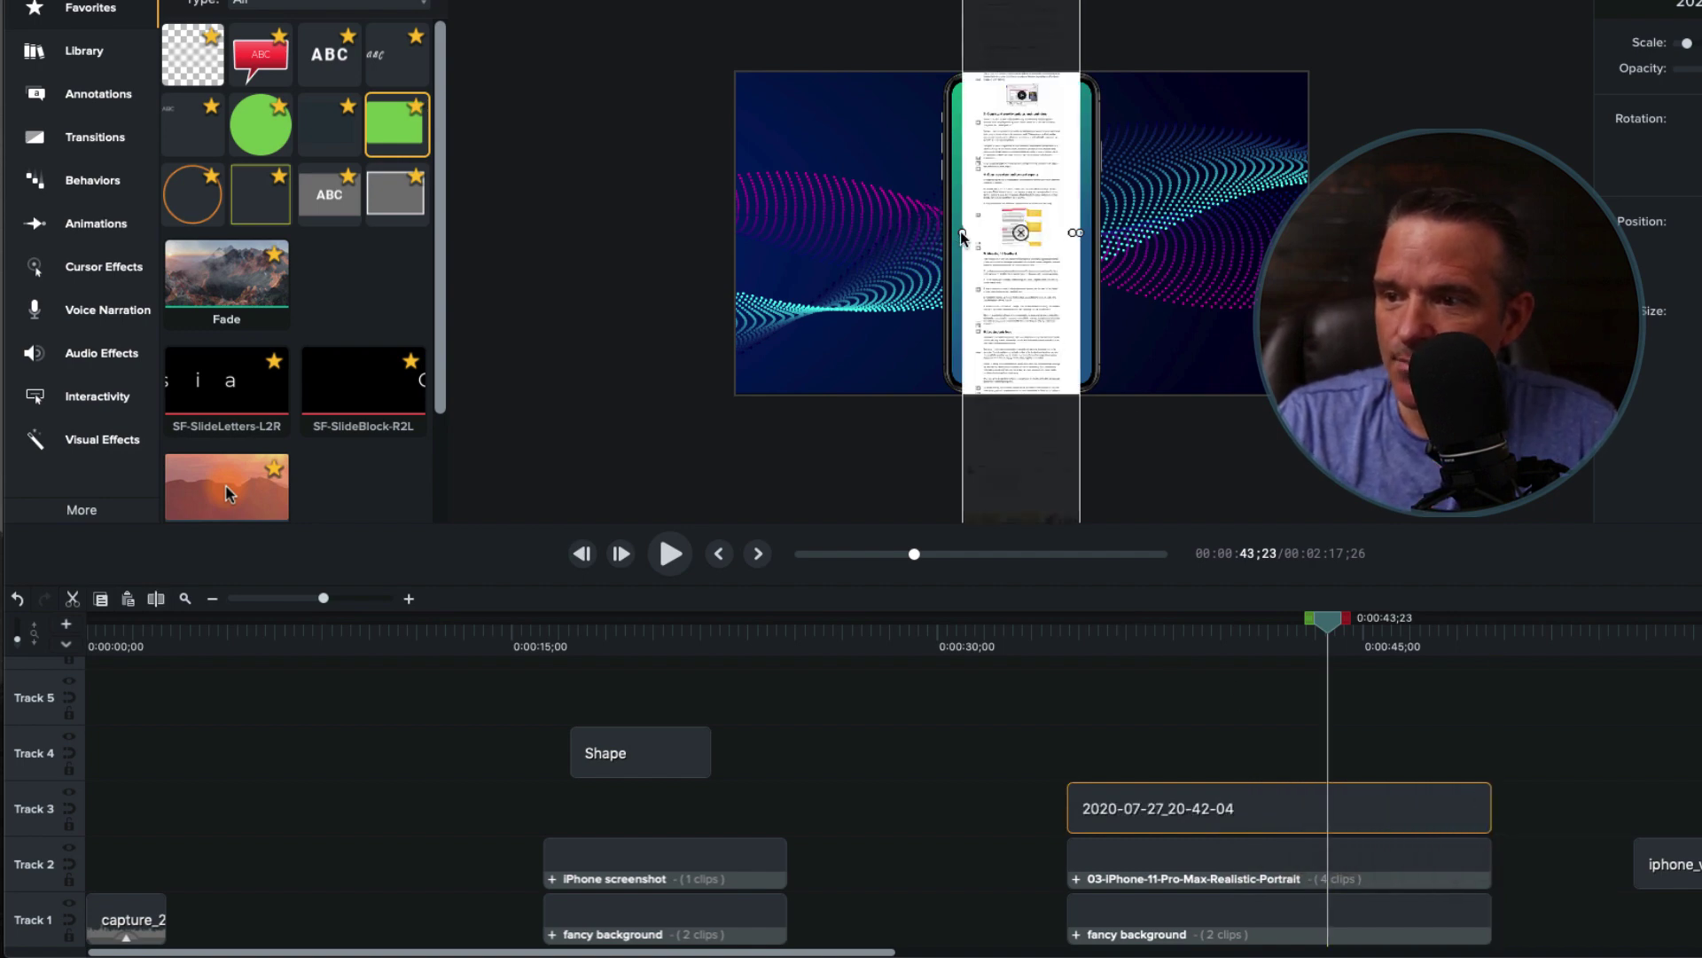
key(super+z)
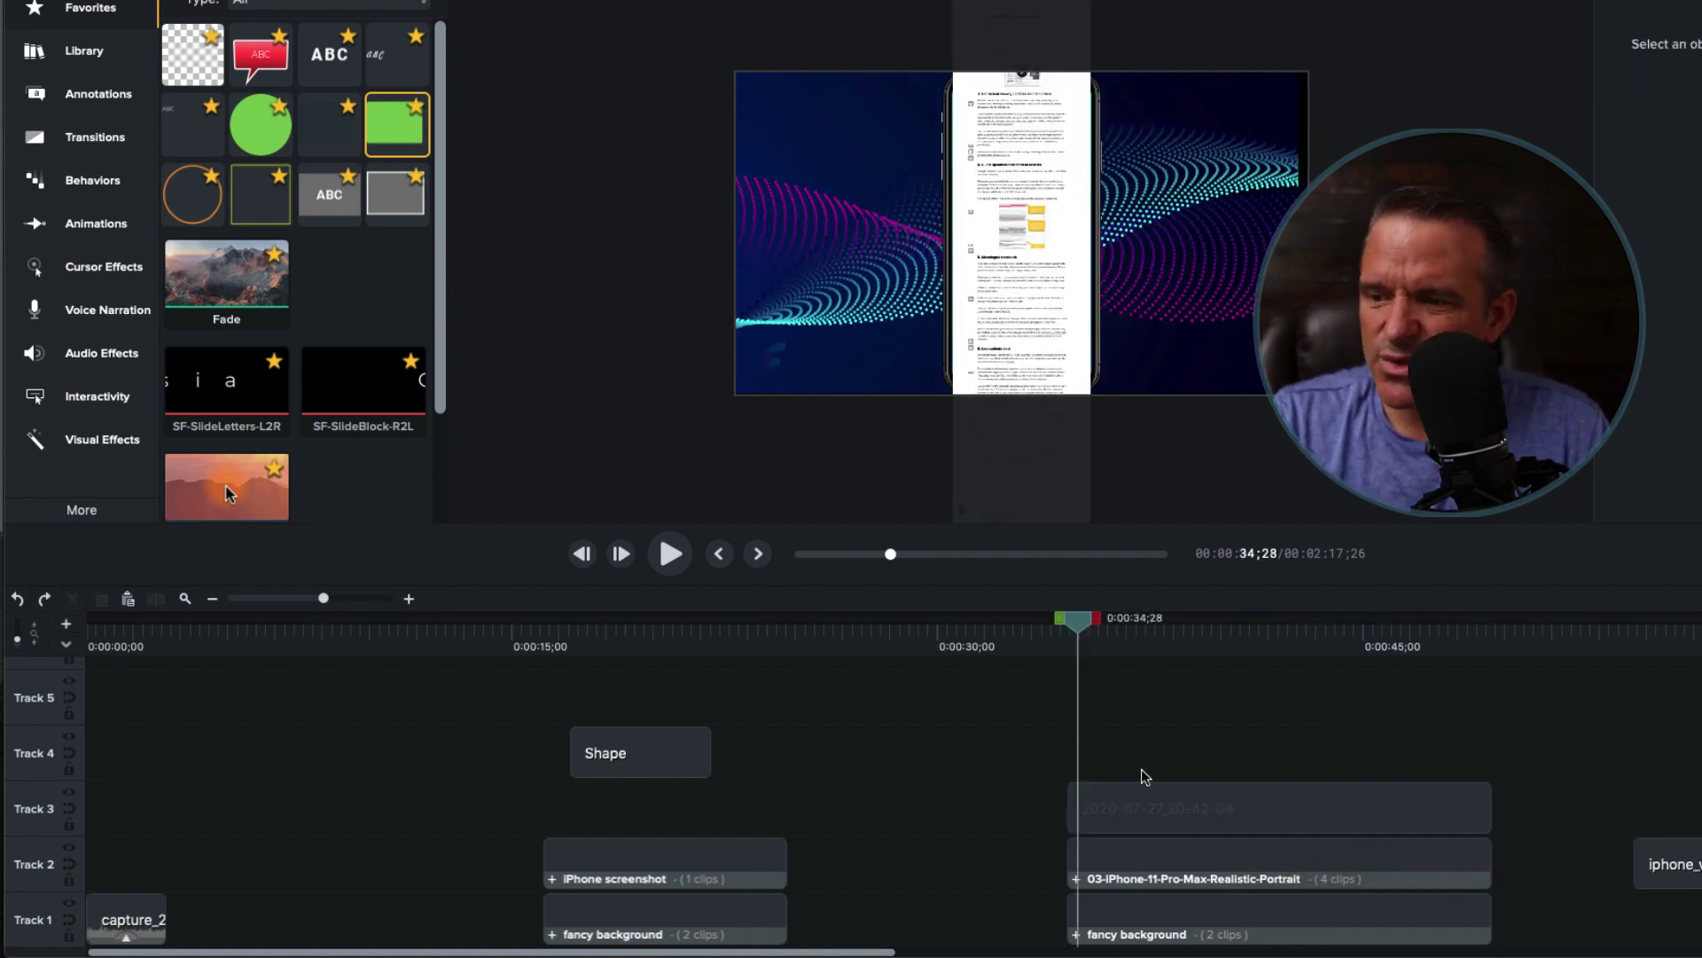
click(1166, 812)
drag(1180, 814, 727, 821)
Ungroup the iPhone mockup group and inspect its Buttons, Device and 888x1920 placeholder layers
right_click(1150, 864)
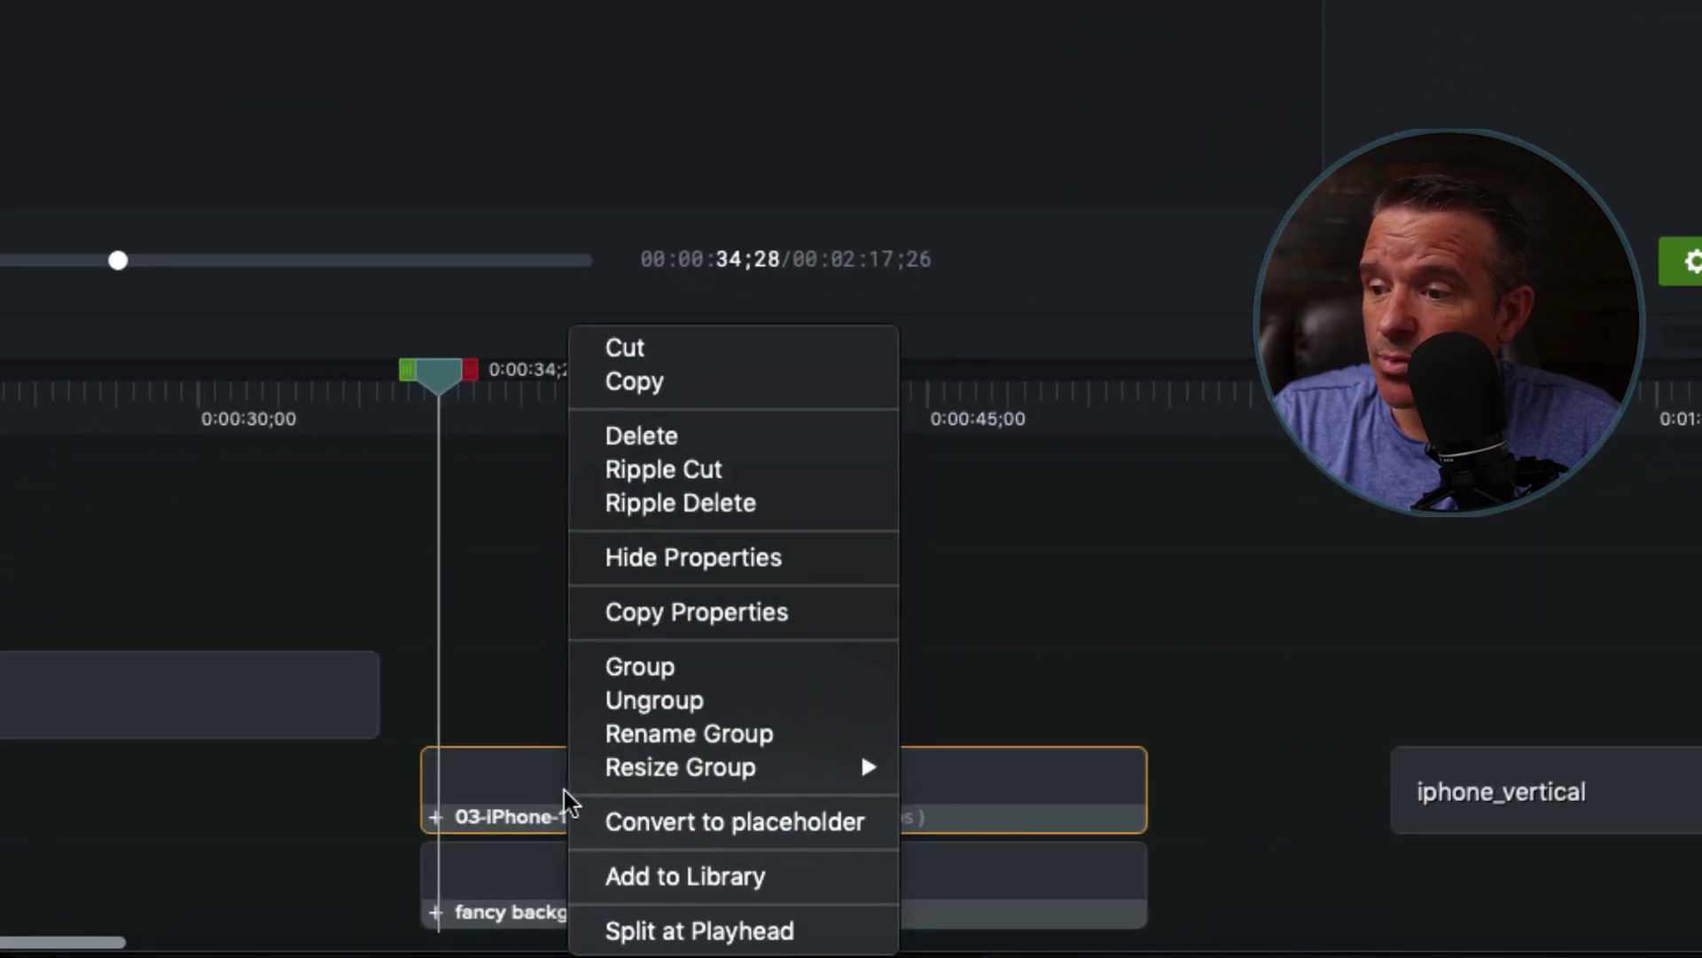
click(699, 700)
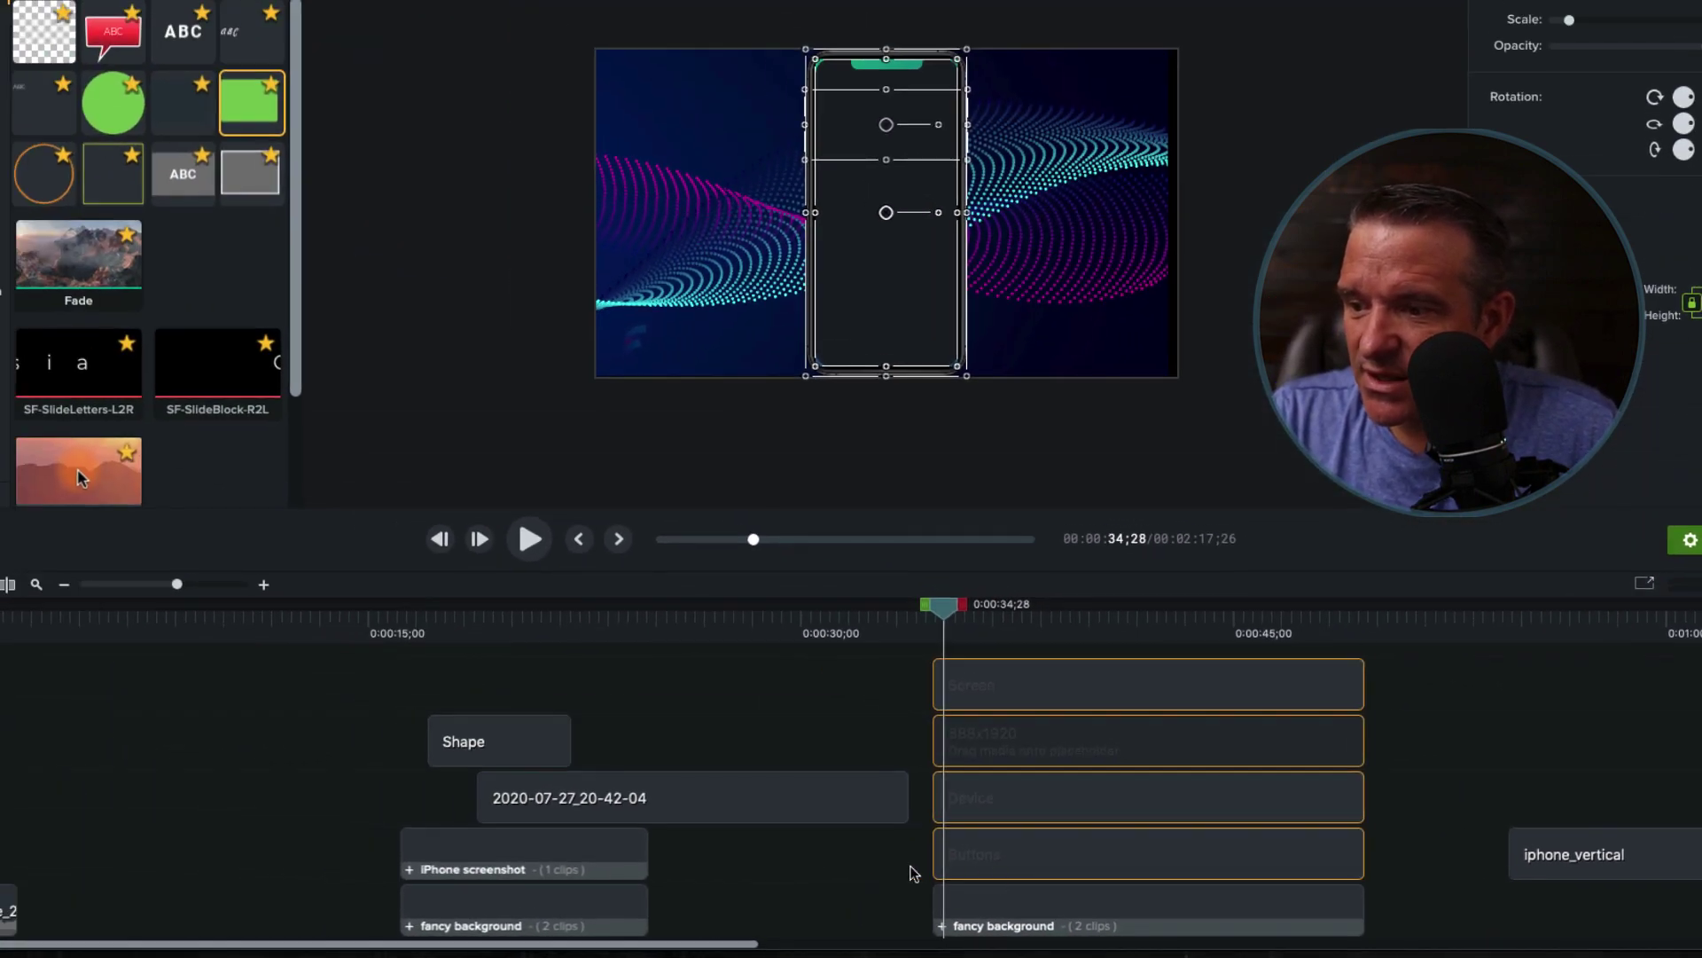
click(913, 873)
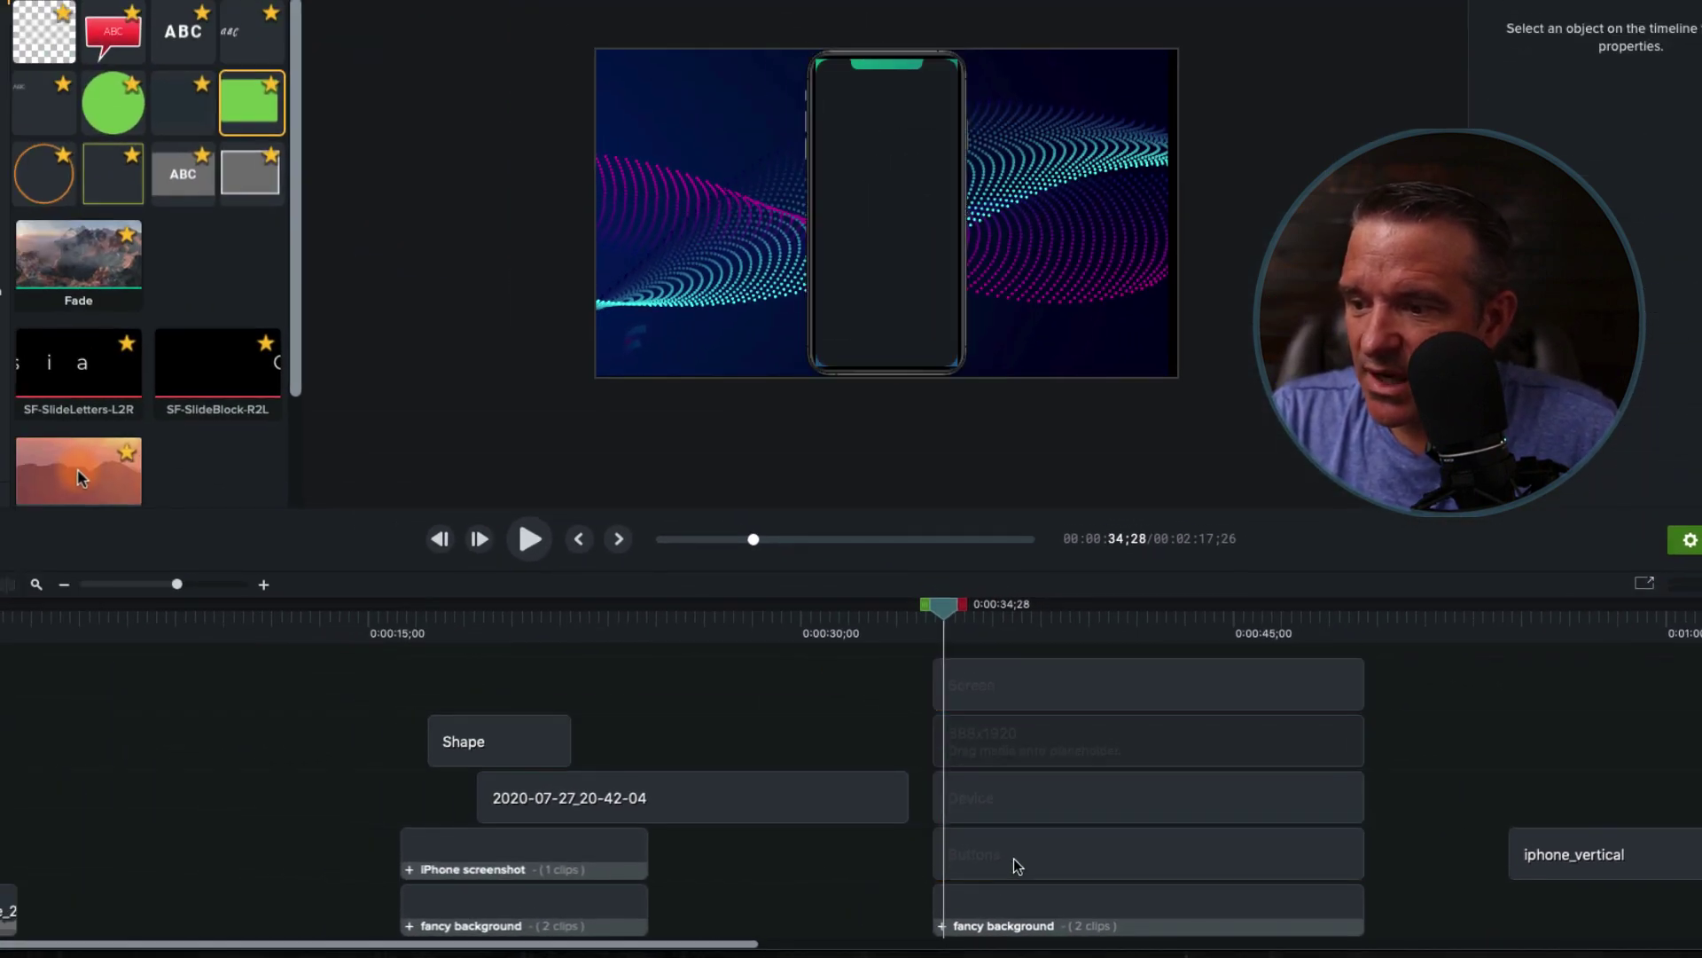
click(1018, 864)
click(1028, 807)
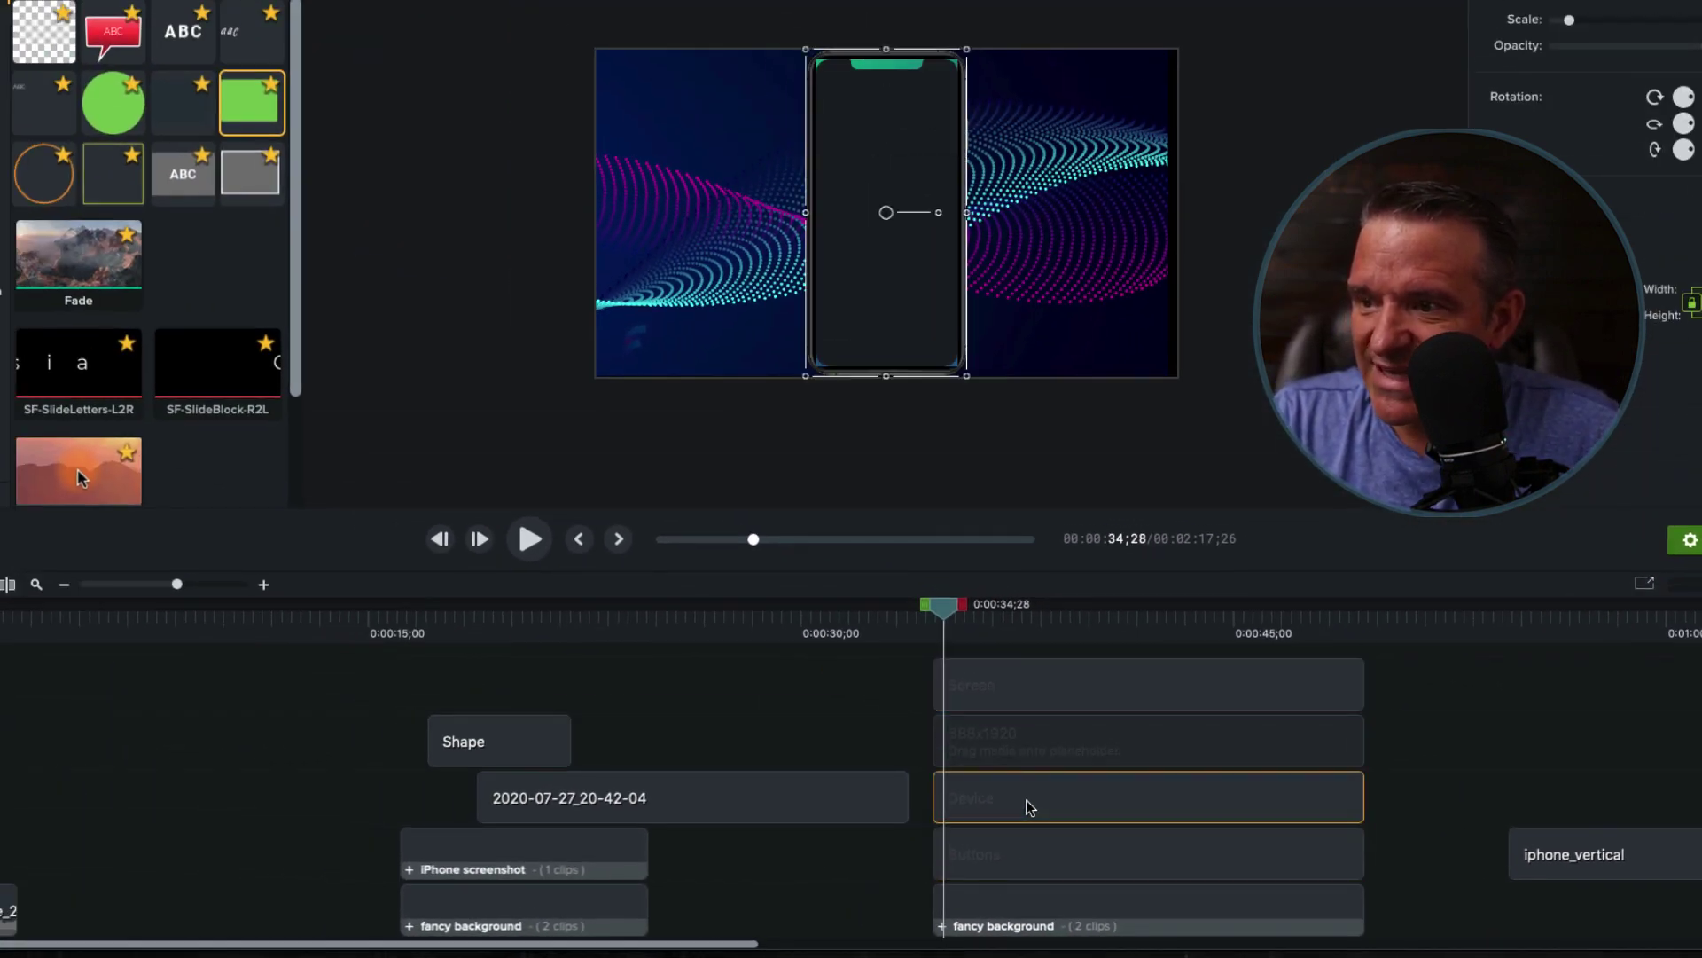
click(1025, 756)
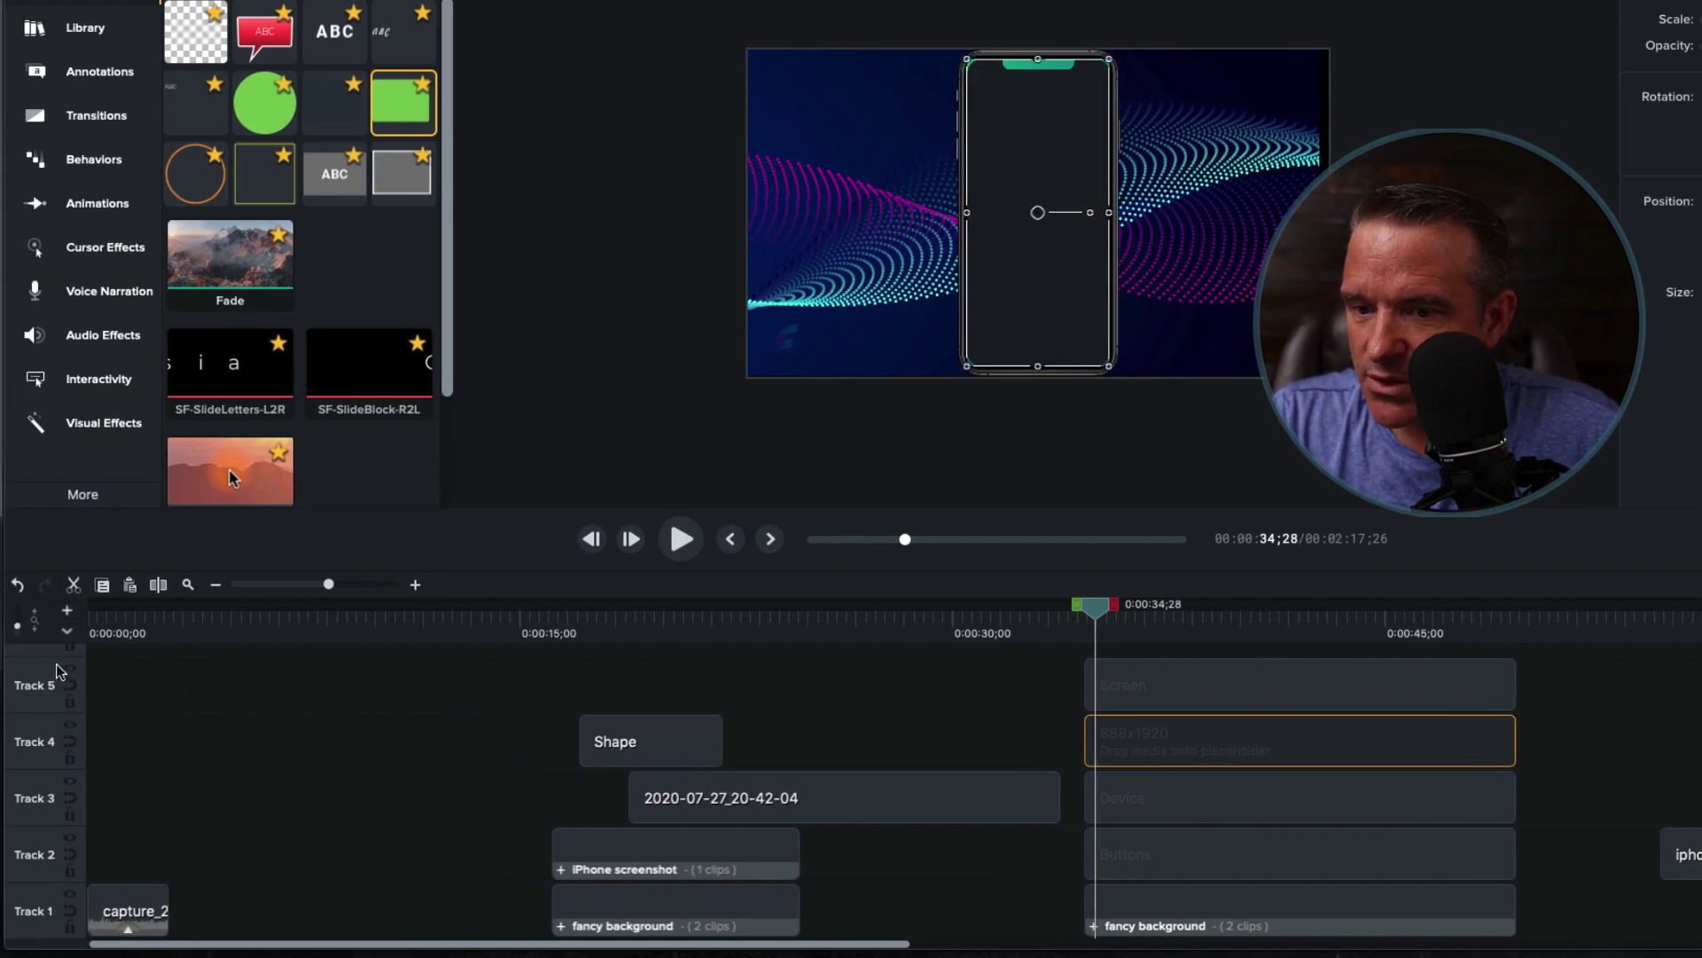
Solo Track 5's Screen layer to preview it, then turn solo off to show all tracks
click(69, 669)
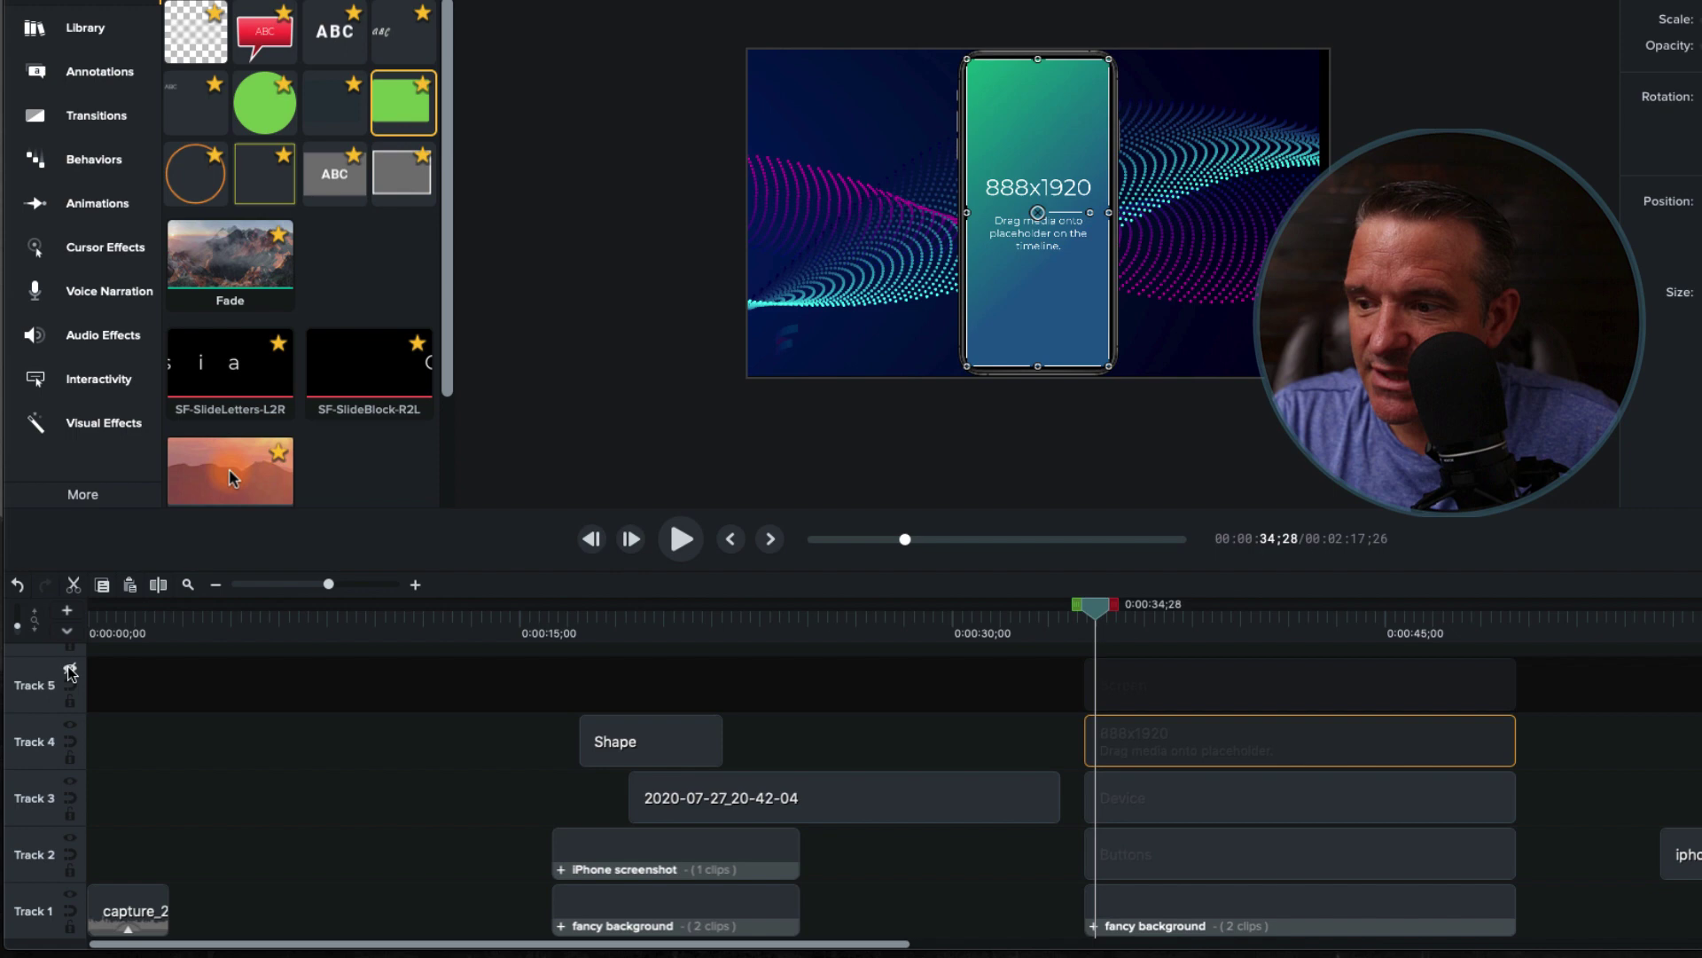
click(69, 670)
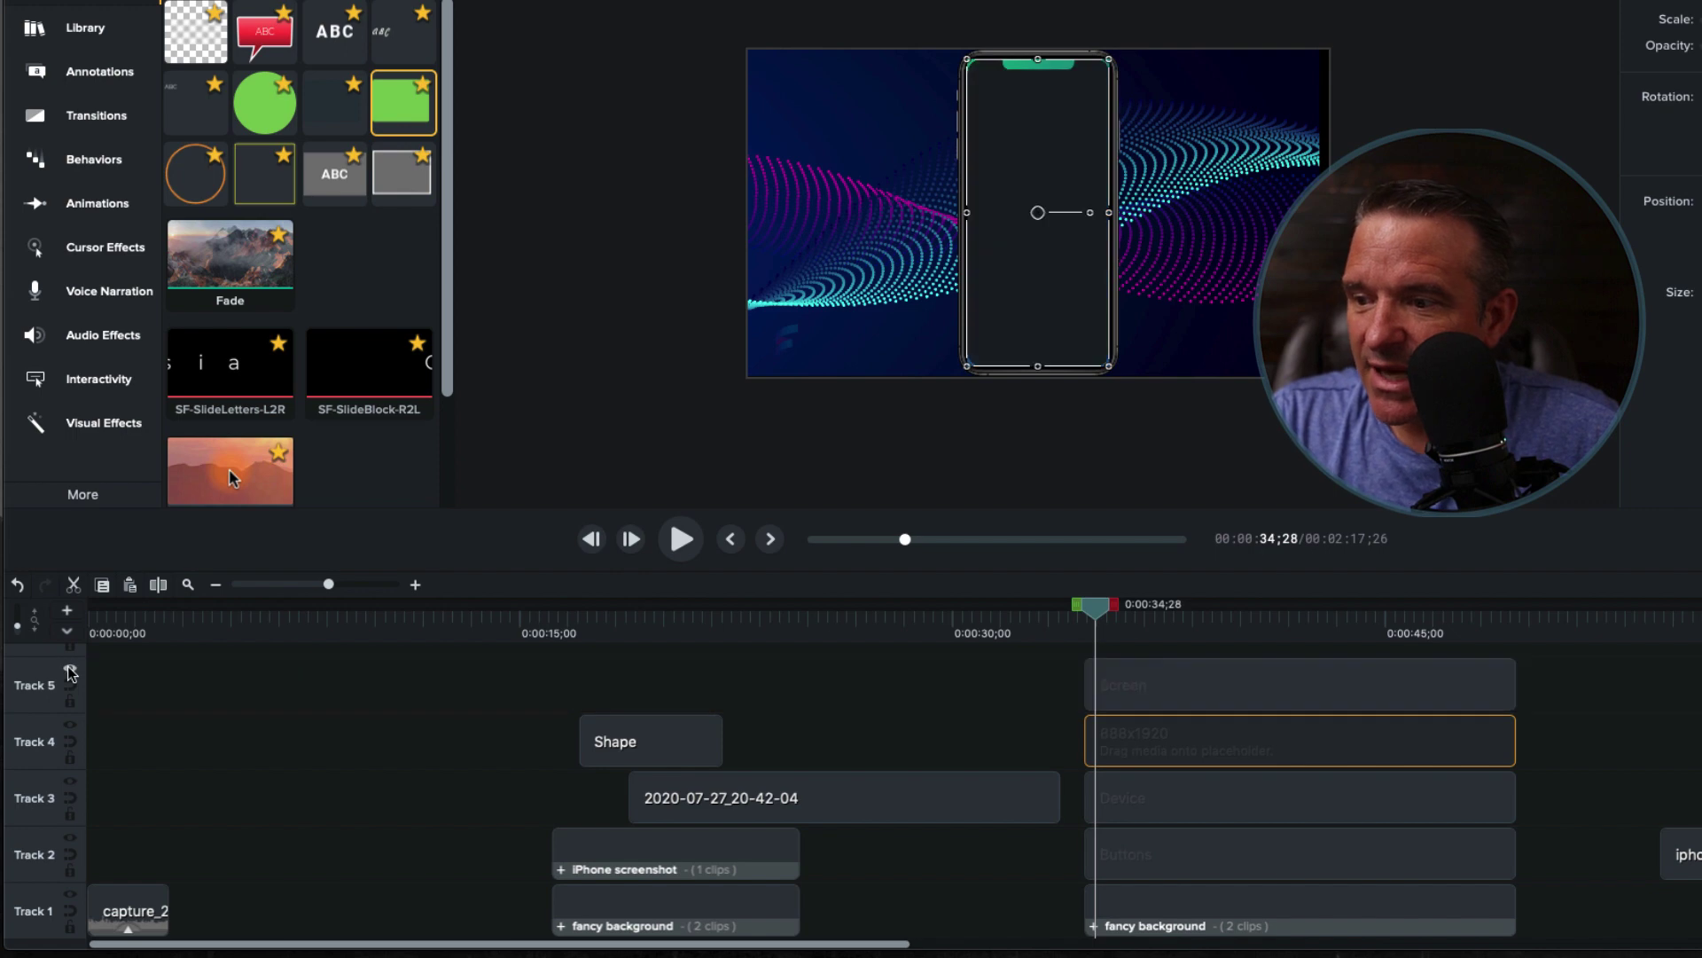
click(1228, 700)
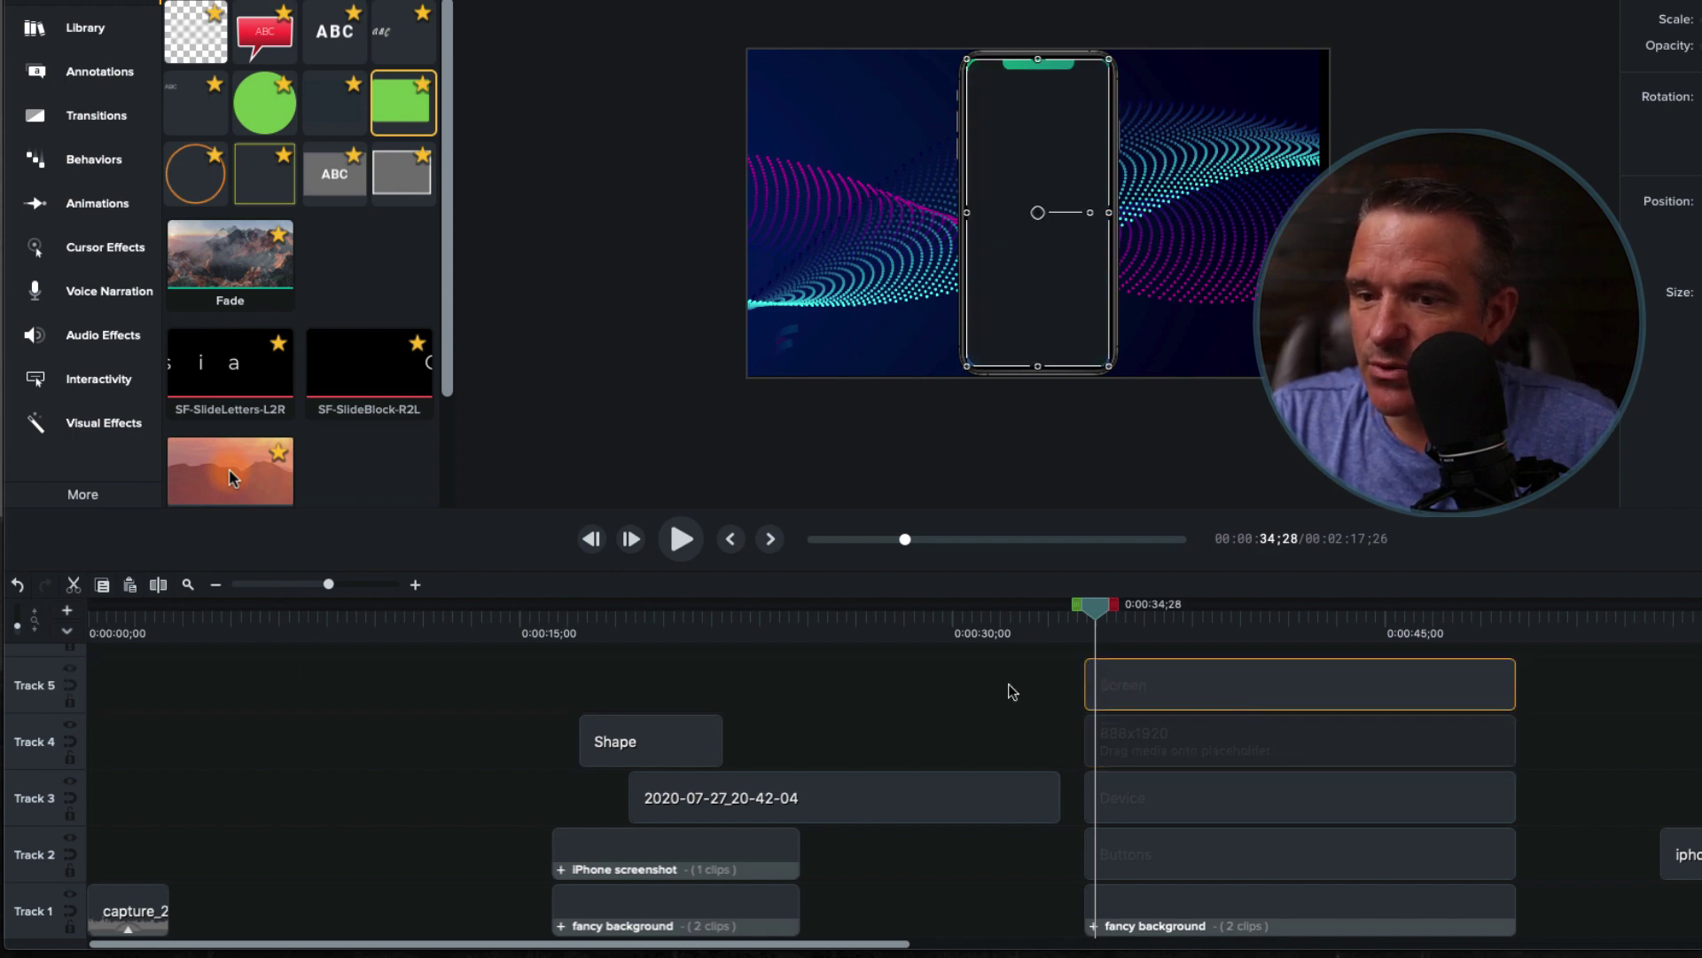
alt+click(71, 674)
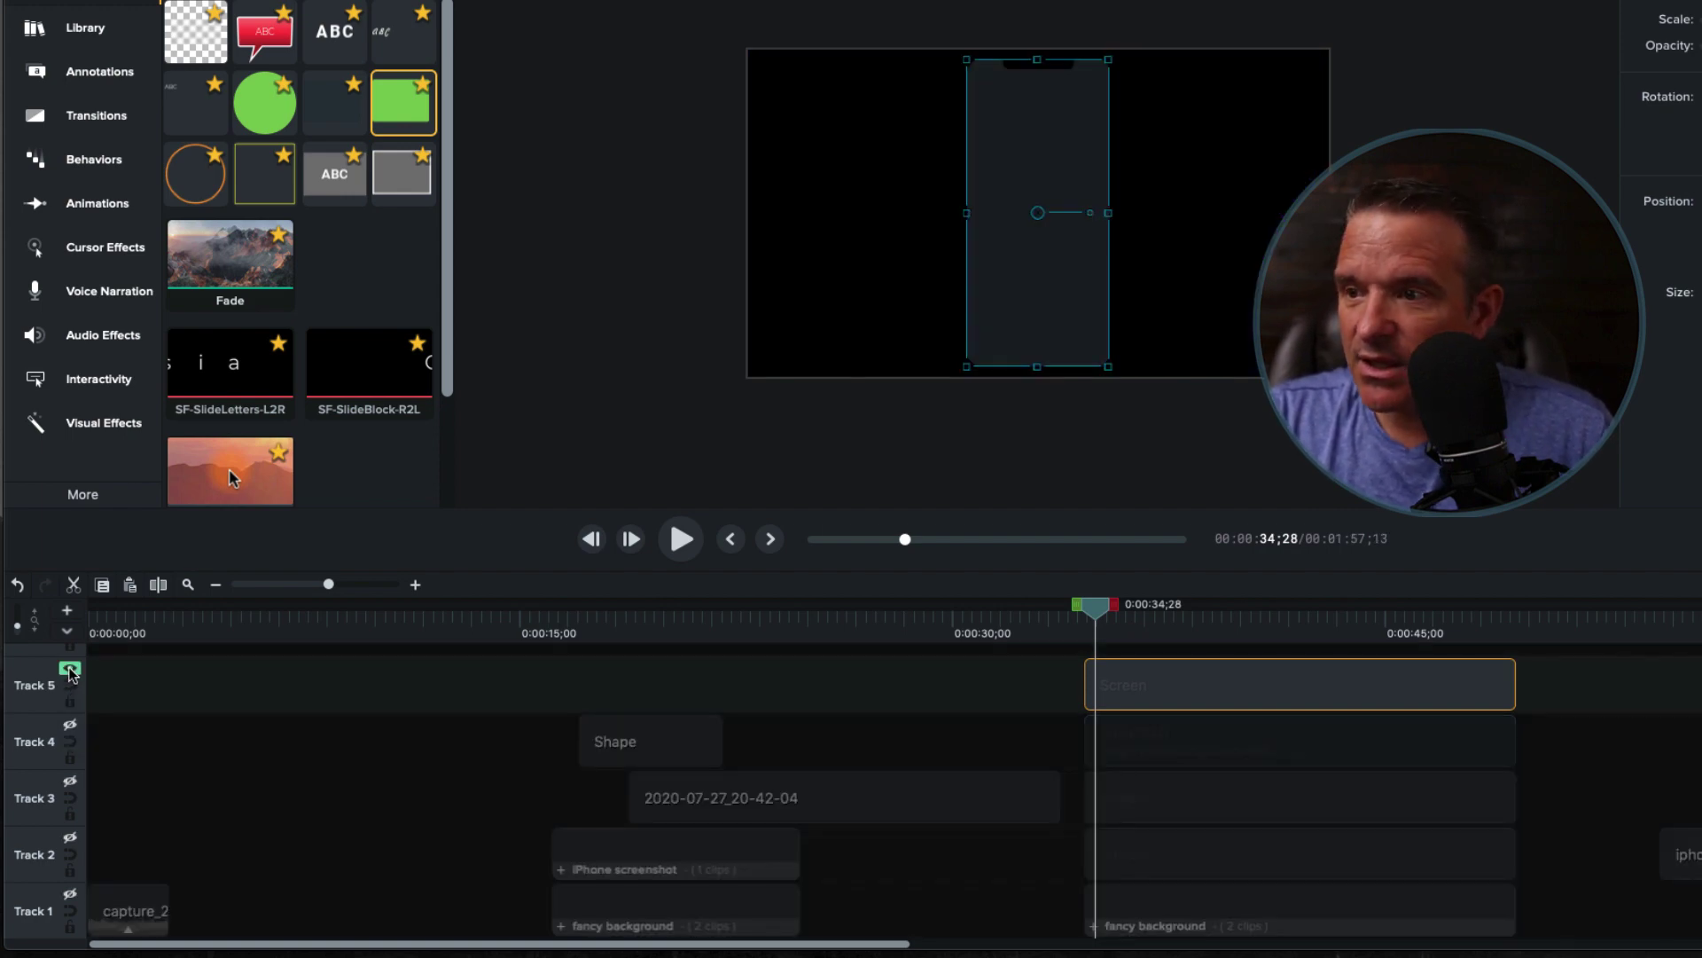
click(818, 340)
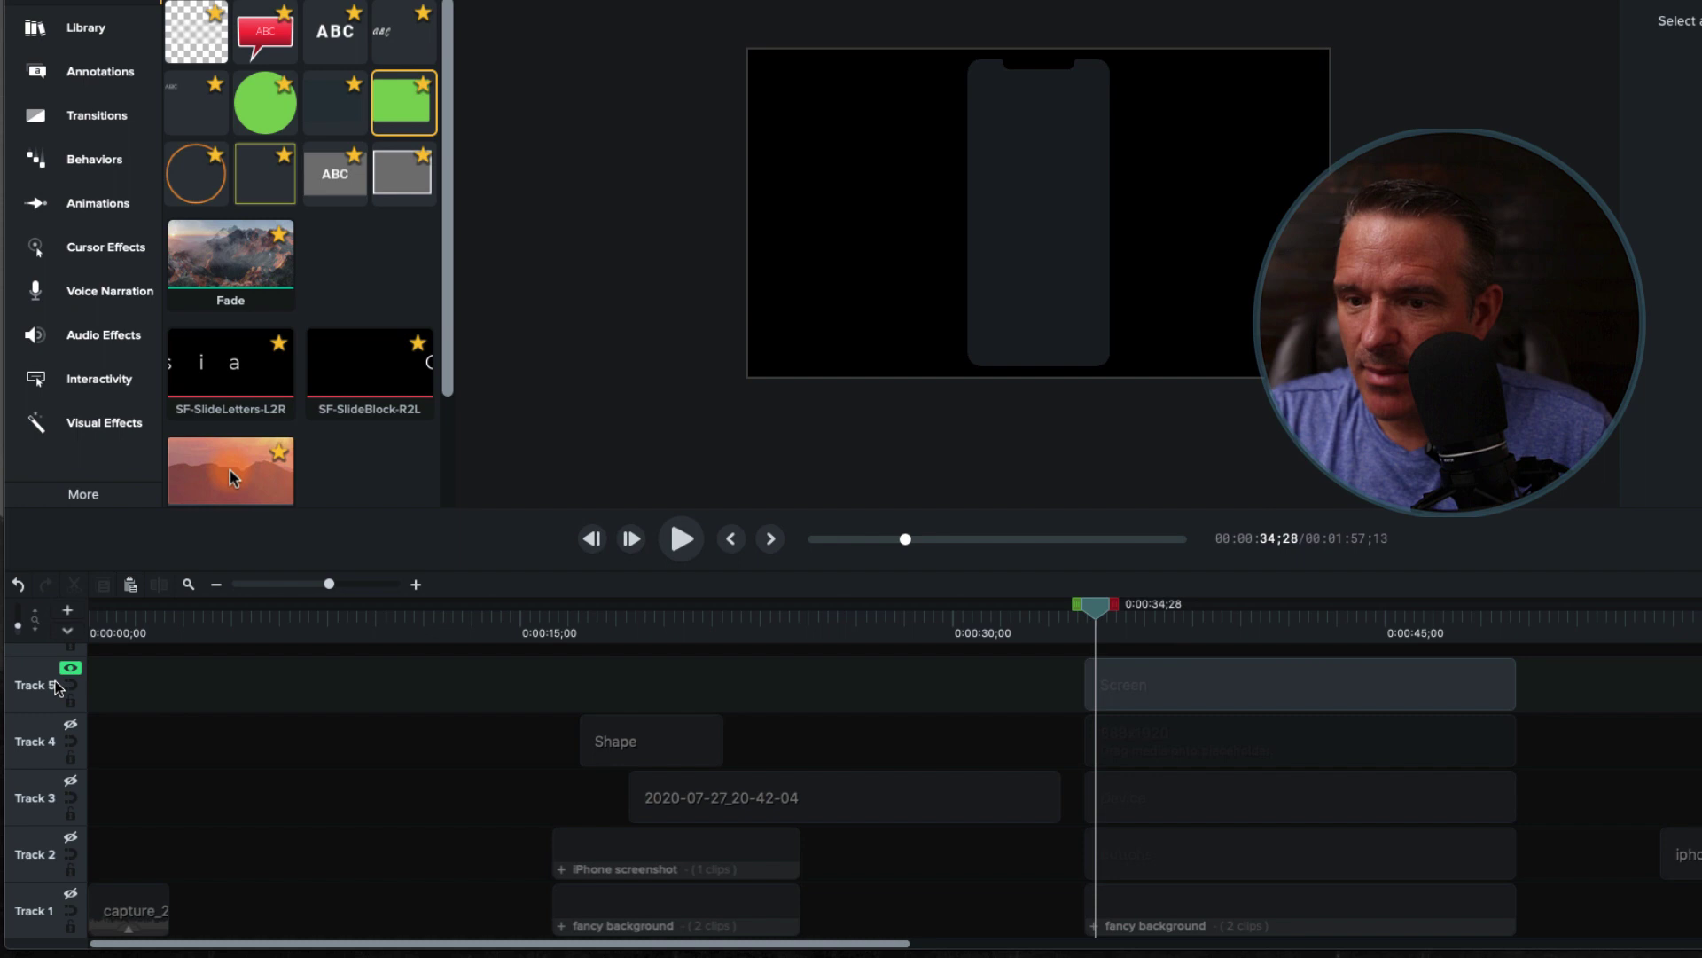
click(70, 669)
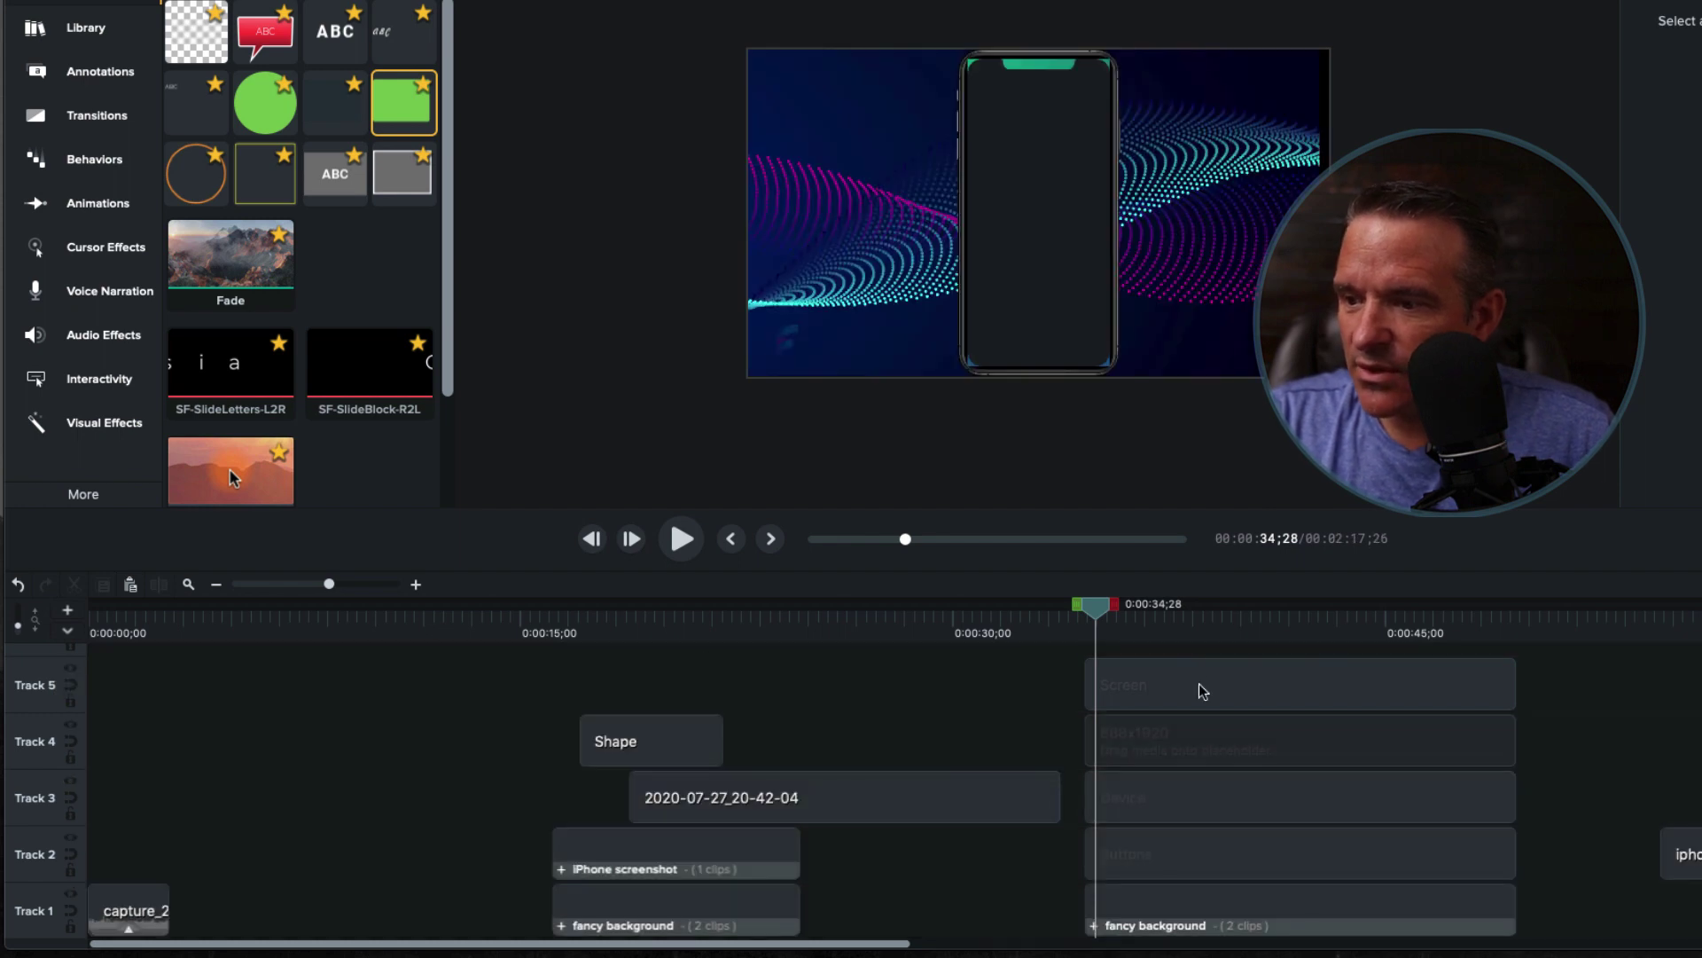
Drop the 2020-07-27_20-42-04 screenshot onto the 888x1920 placeholder on Track 4 and replace it
click(1143, 736)
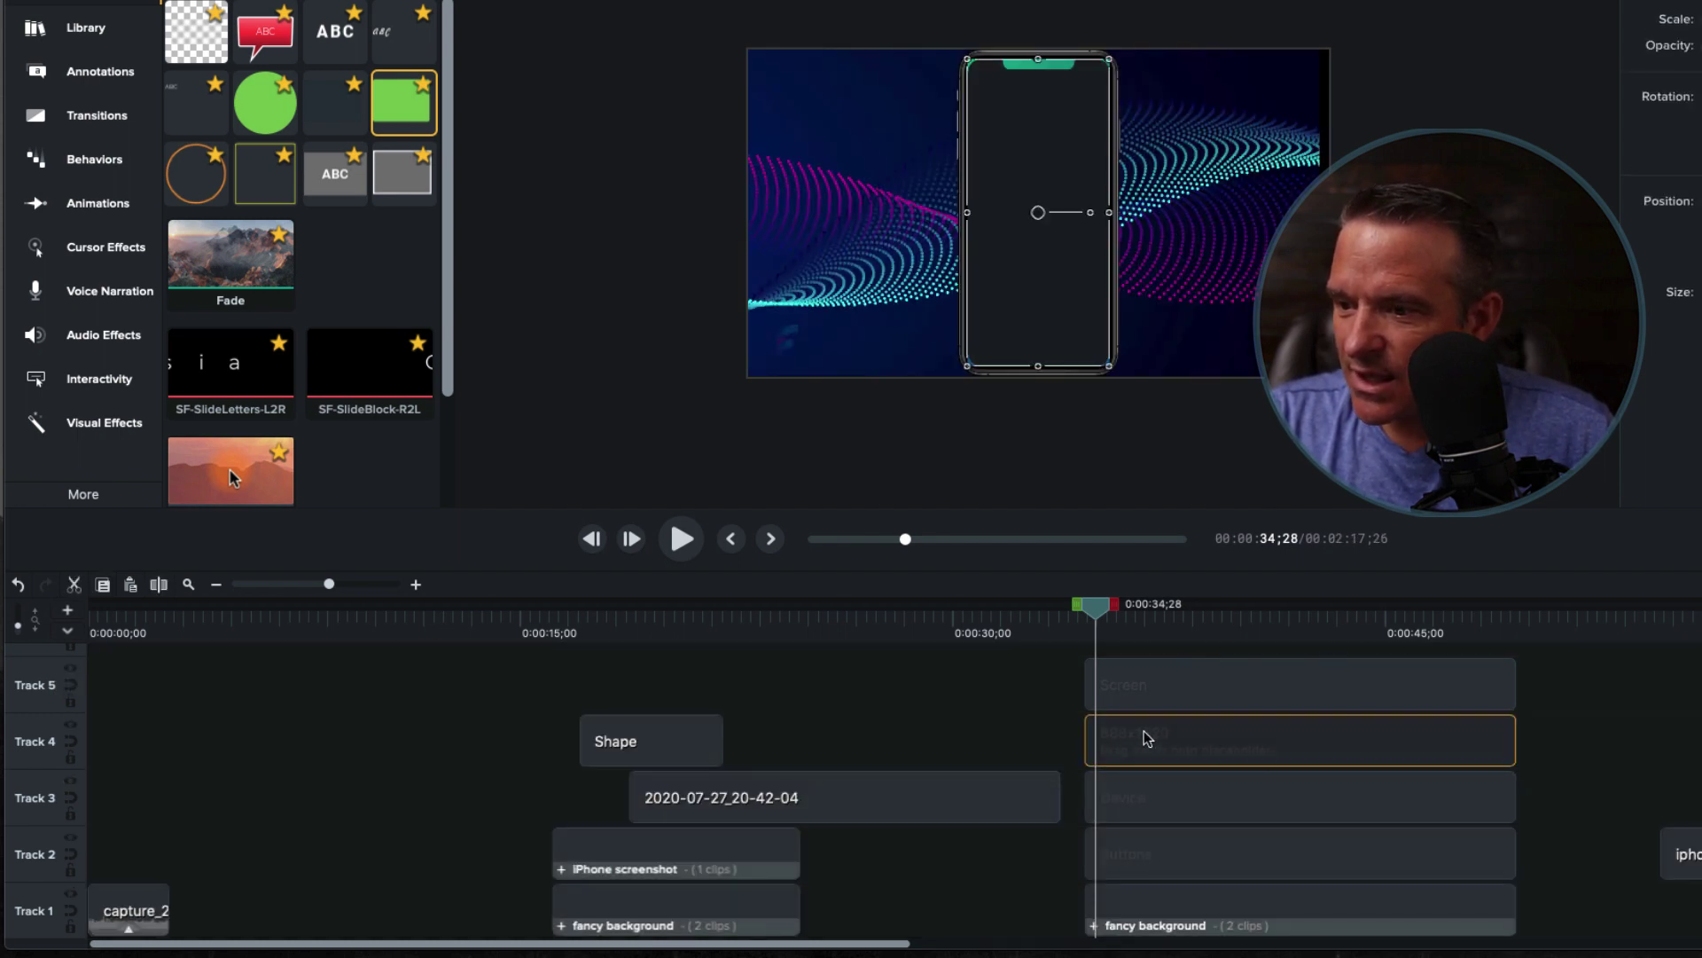
click(783, 800)
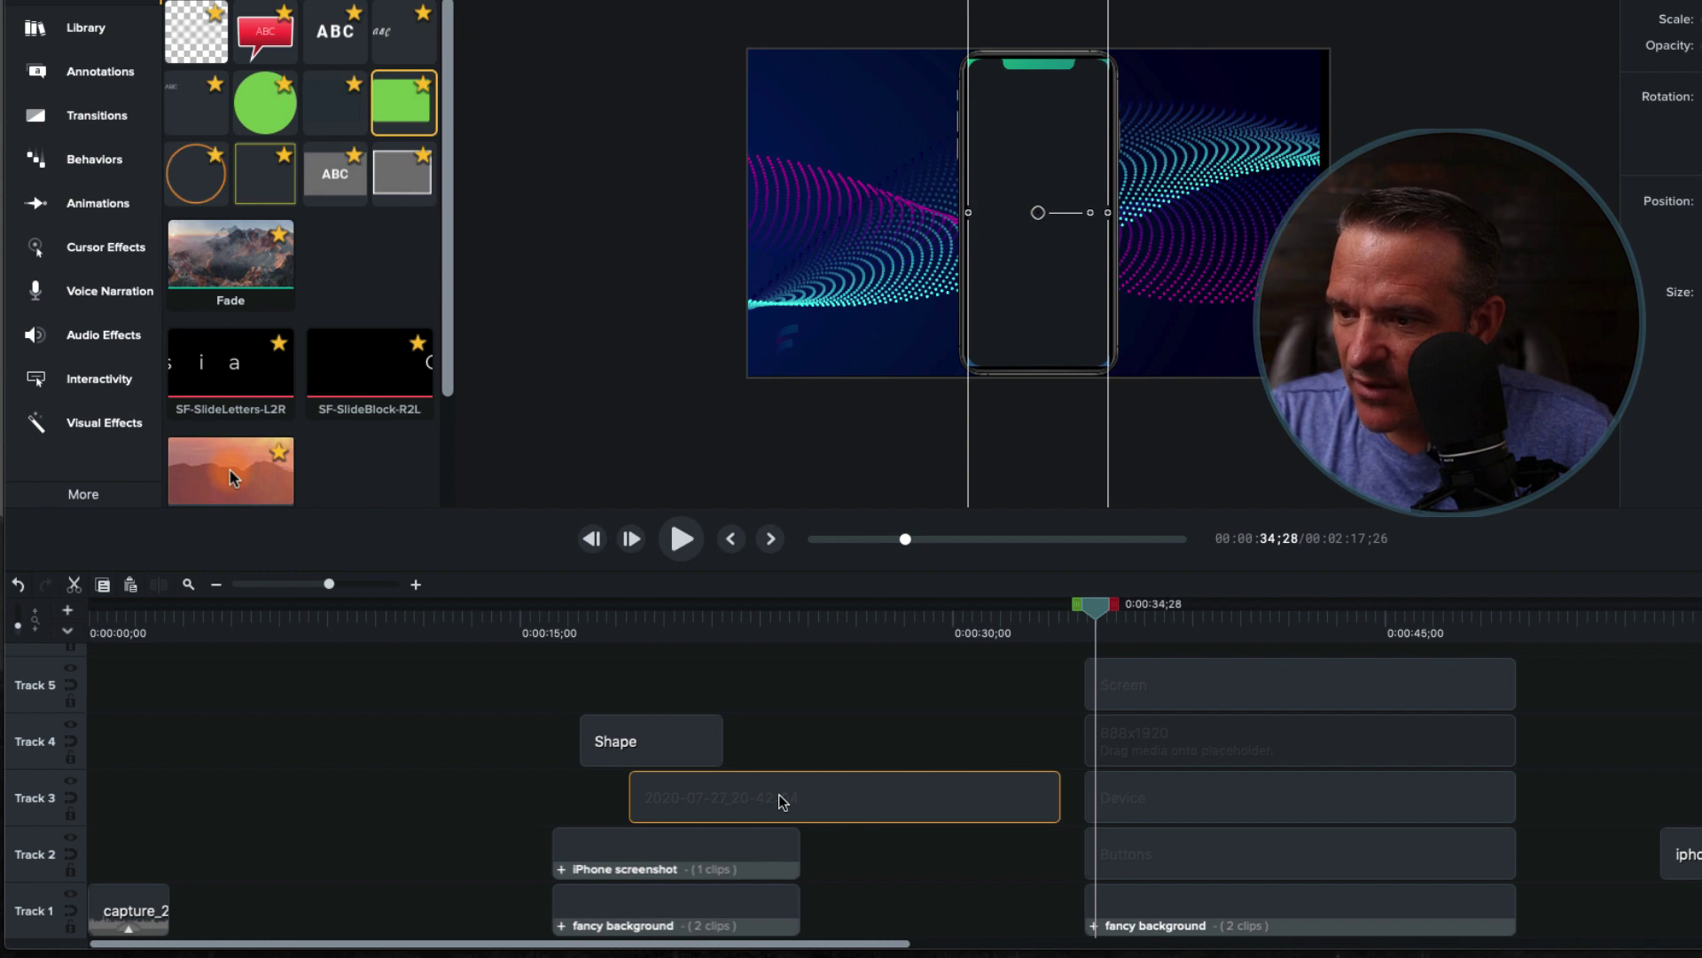
drag(779, 795, 784, 792)
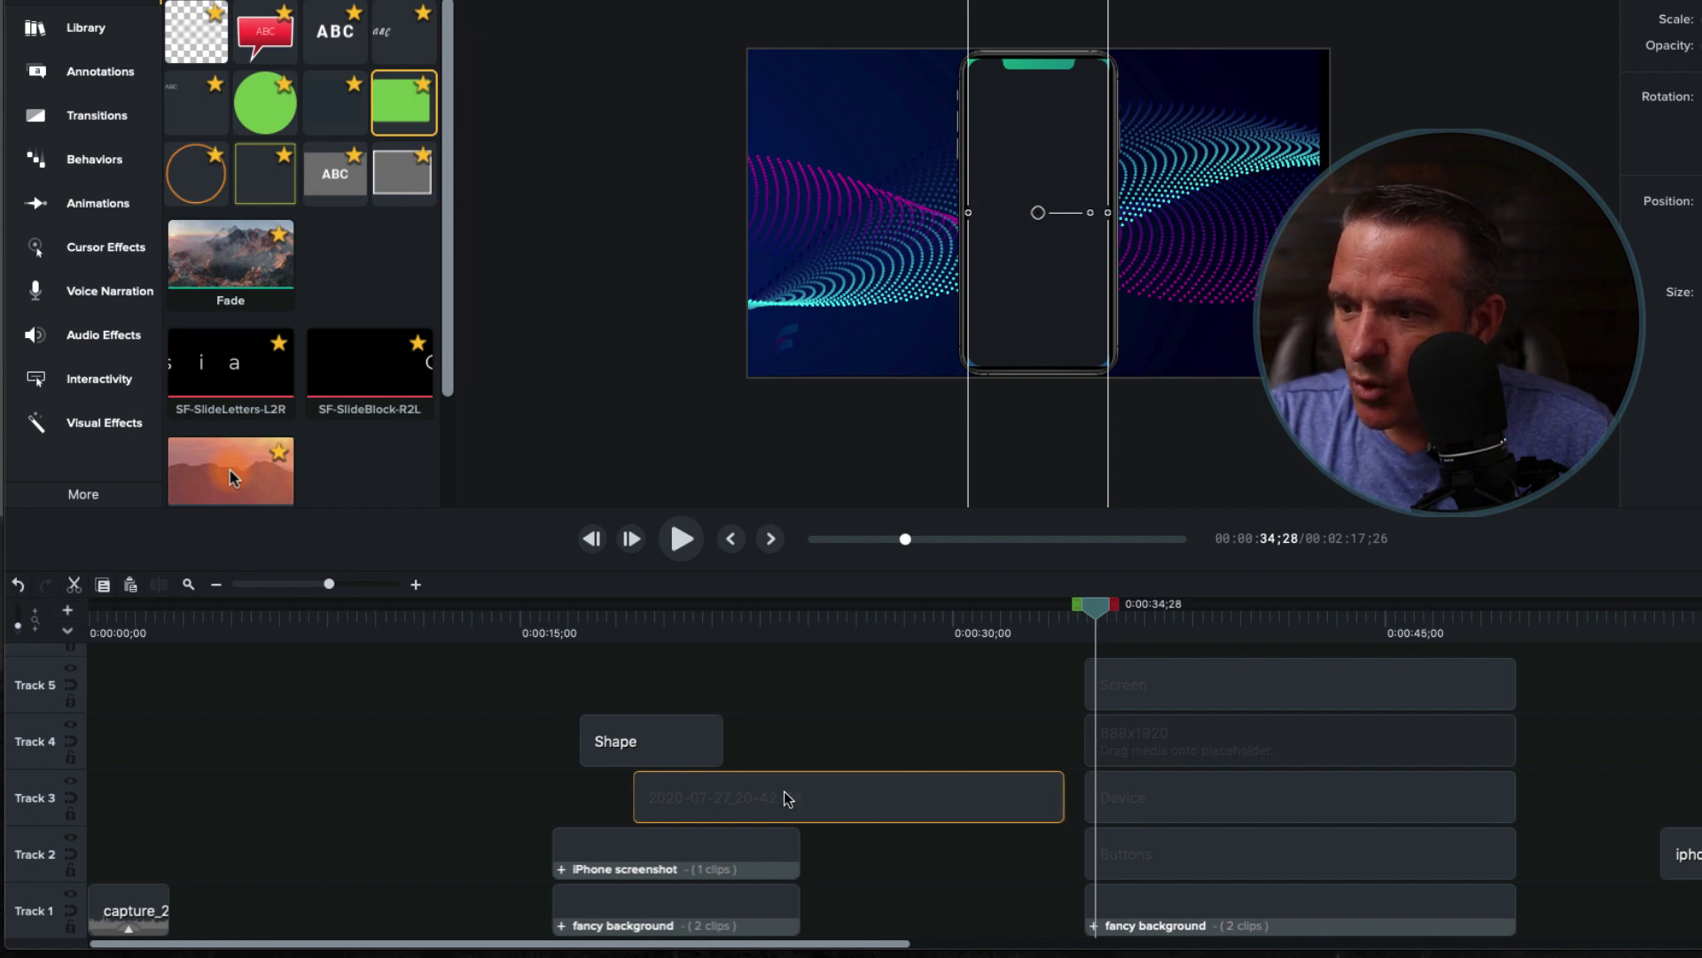
click(1232, 740)
click(859, 795)
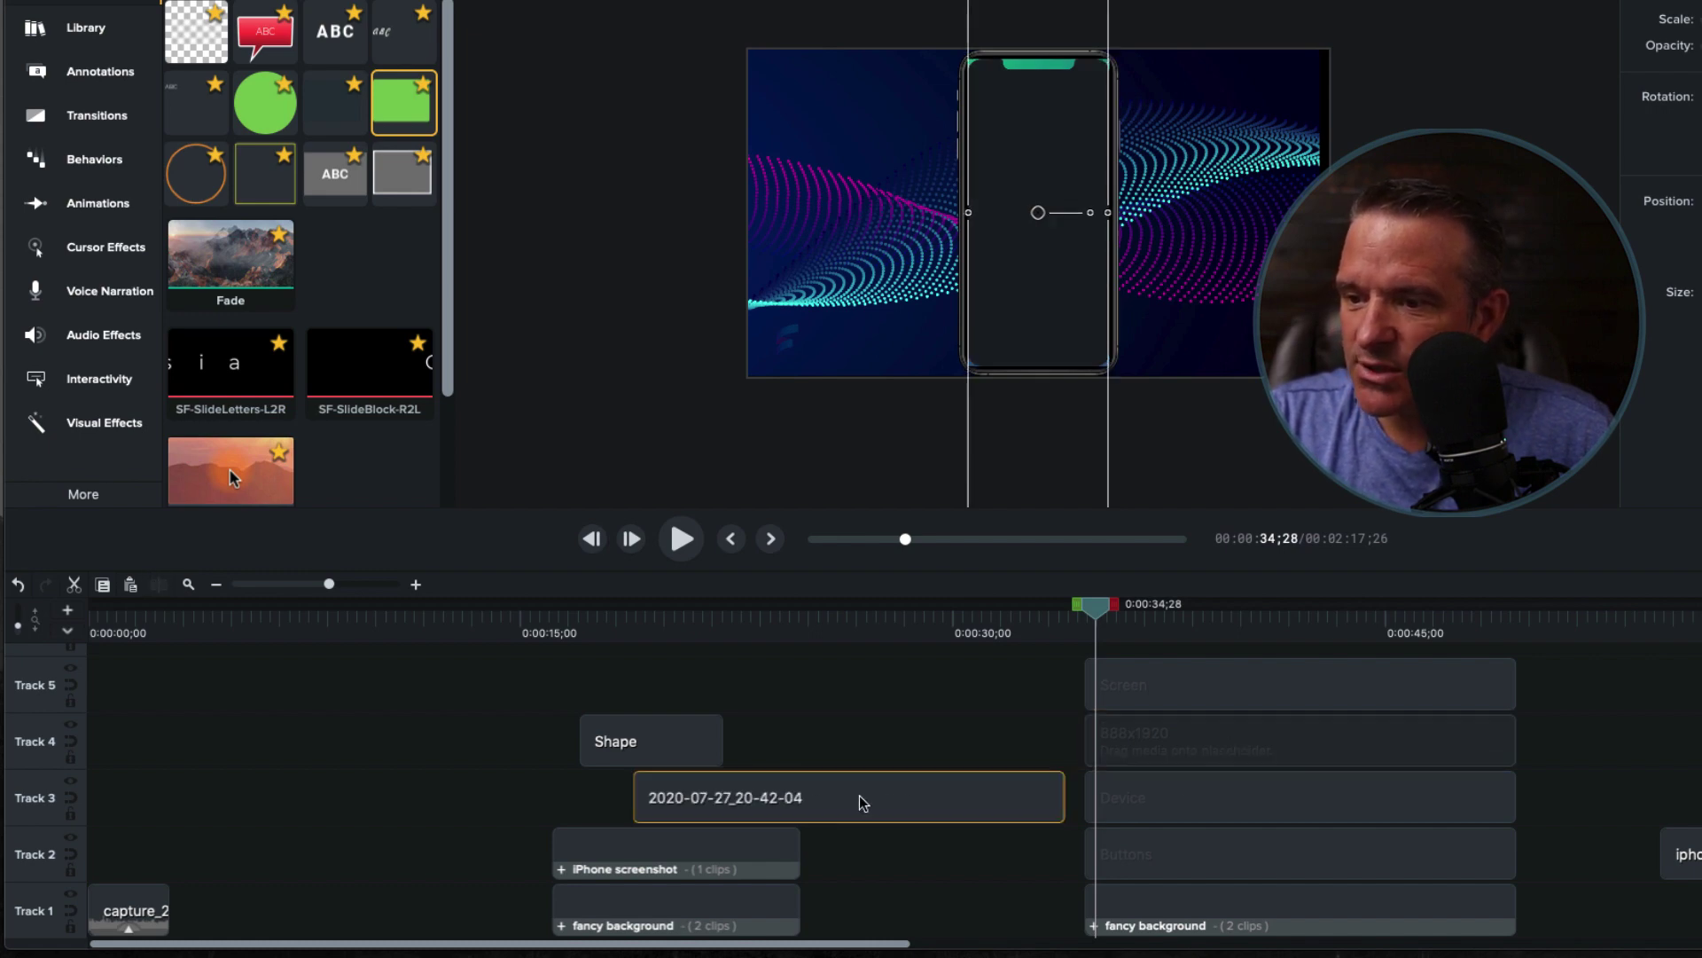
drag(859, 796, 822, 692)
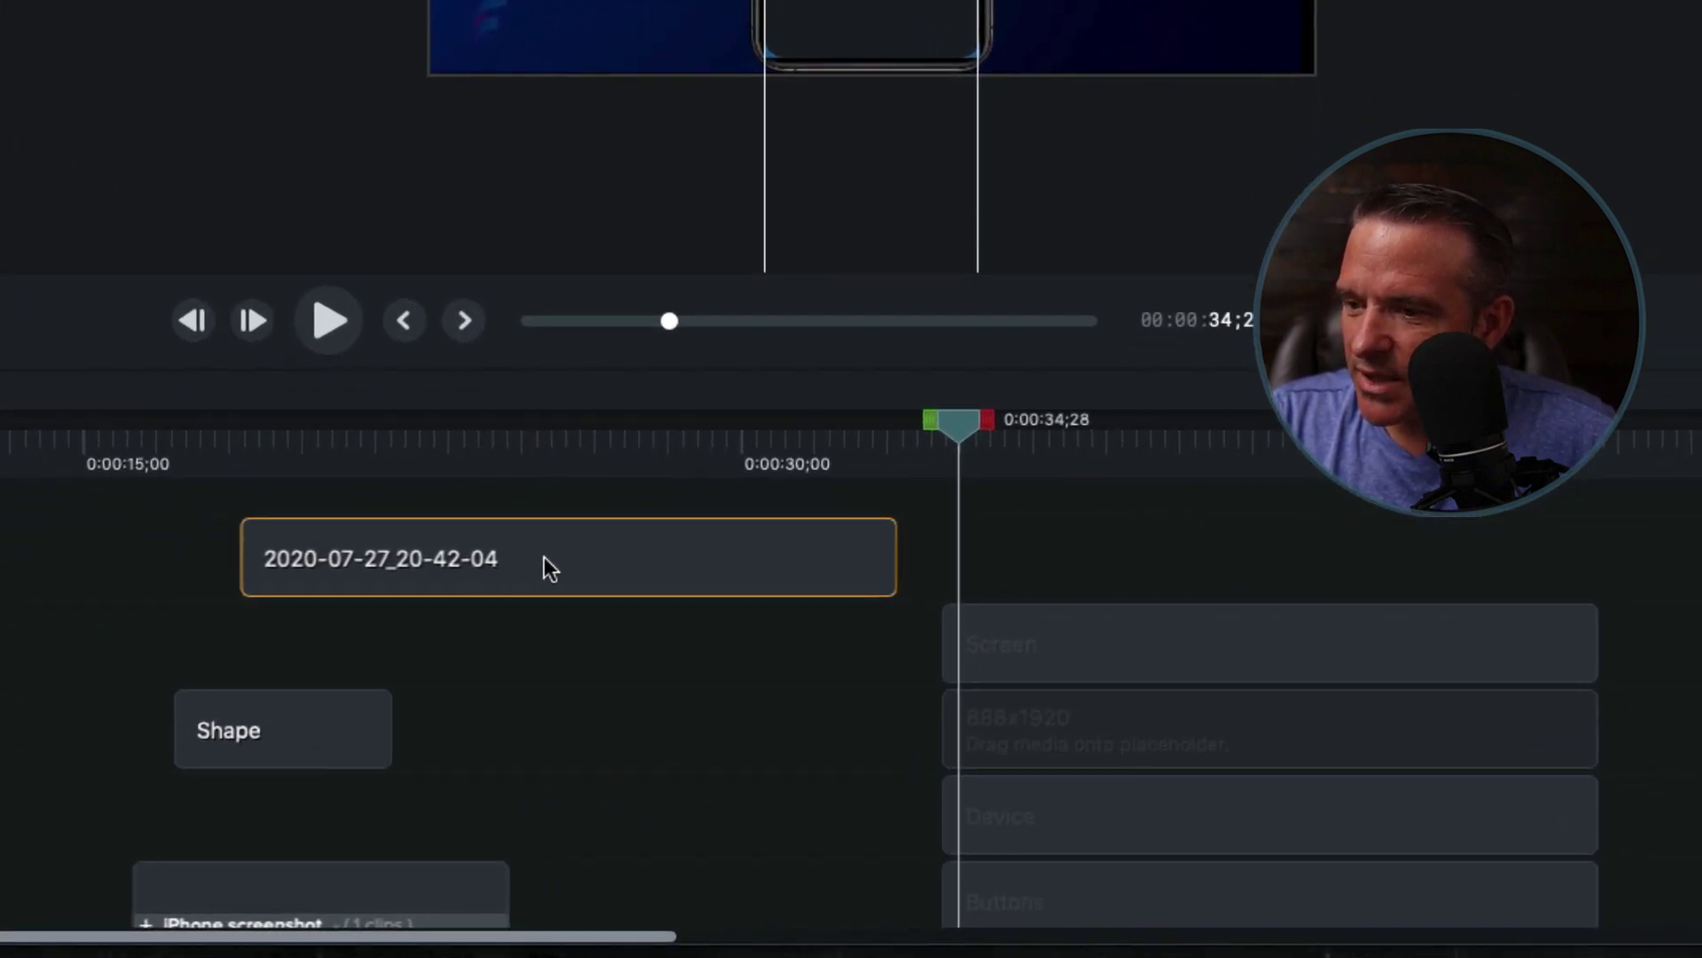
drag(812, 563, 1163, 742)
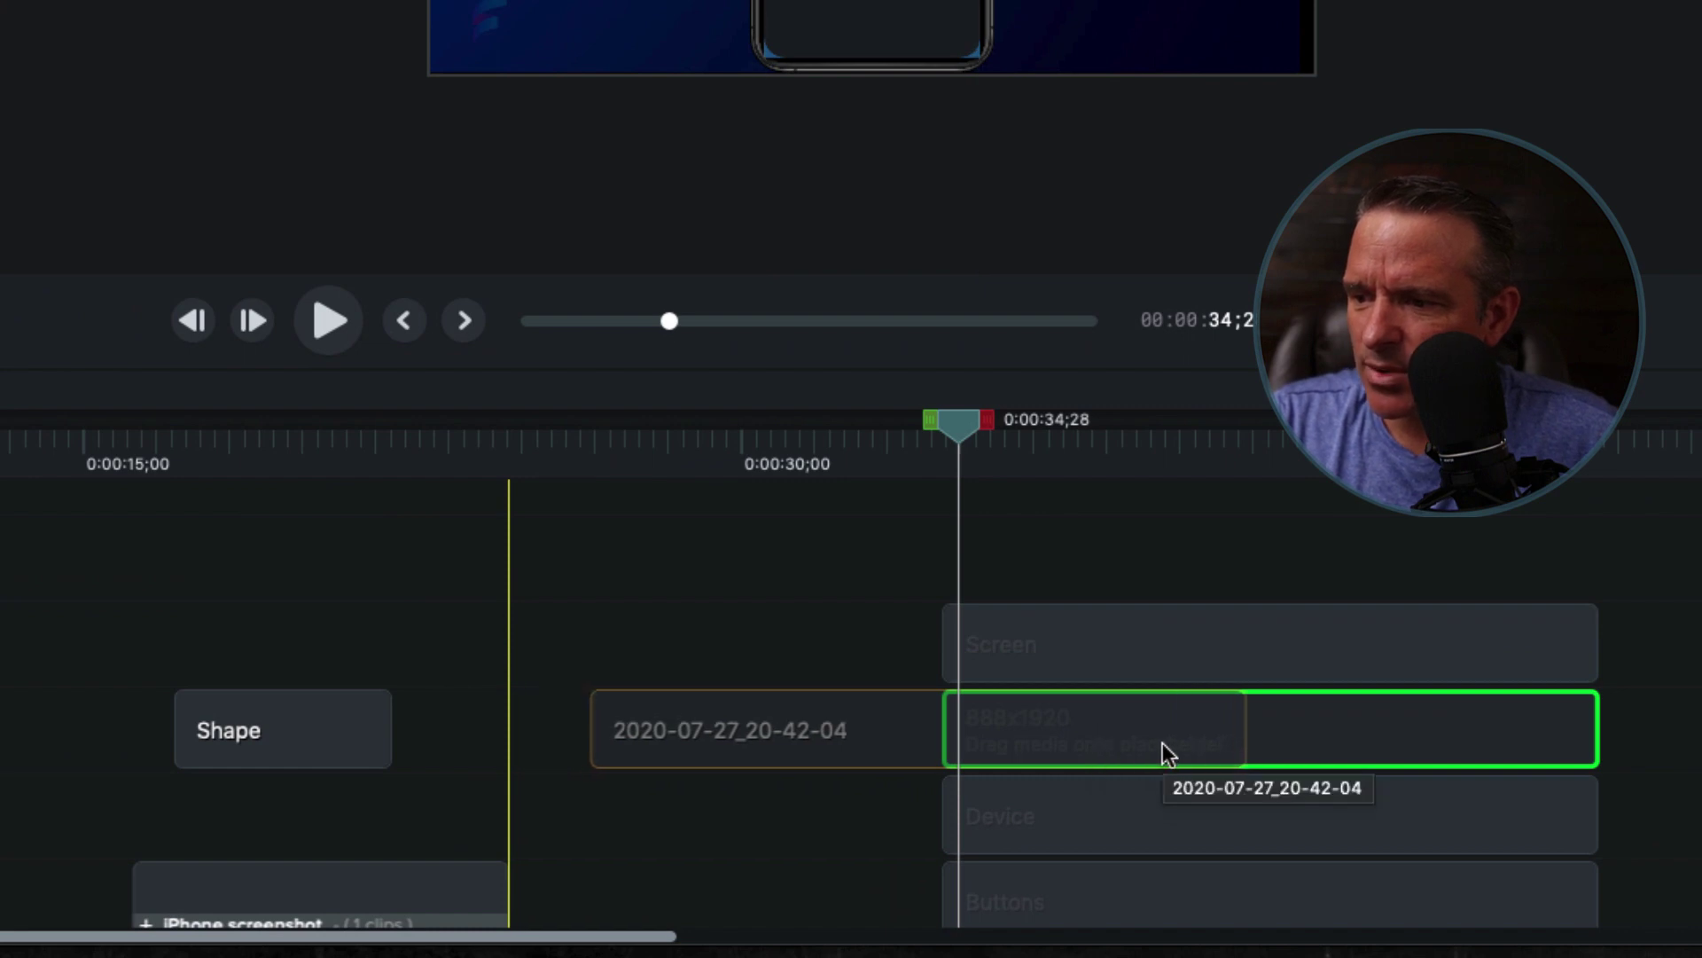
drag(1162, 743, 1162, 742)
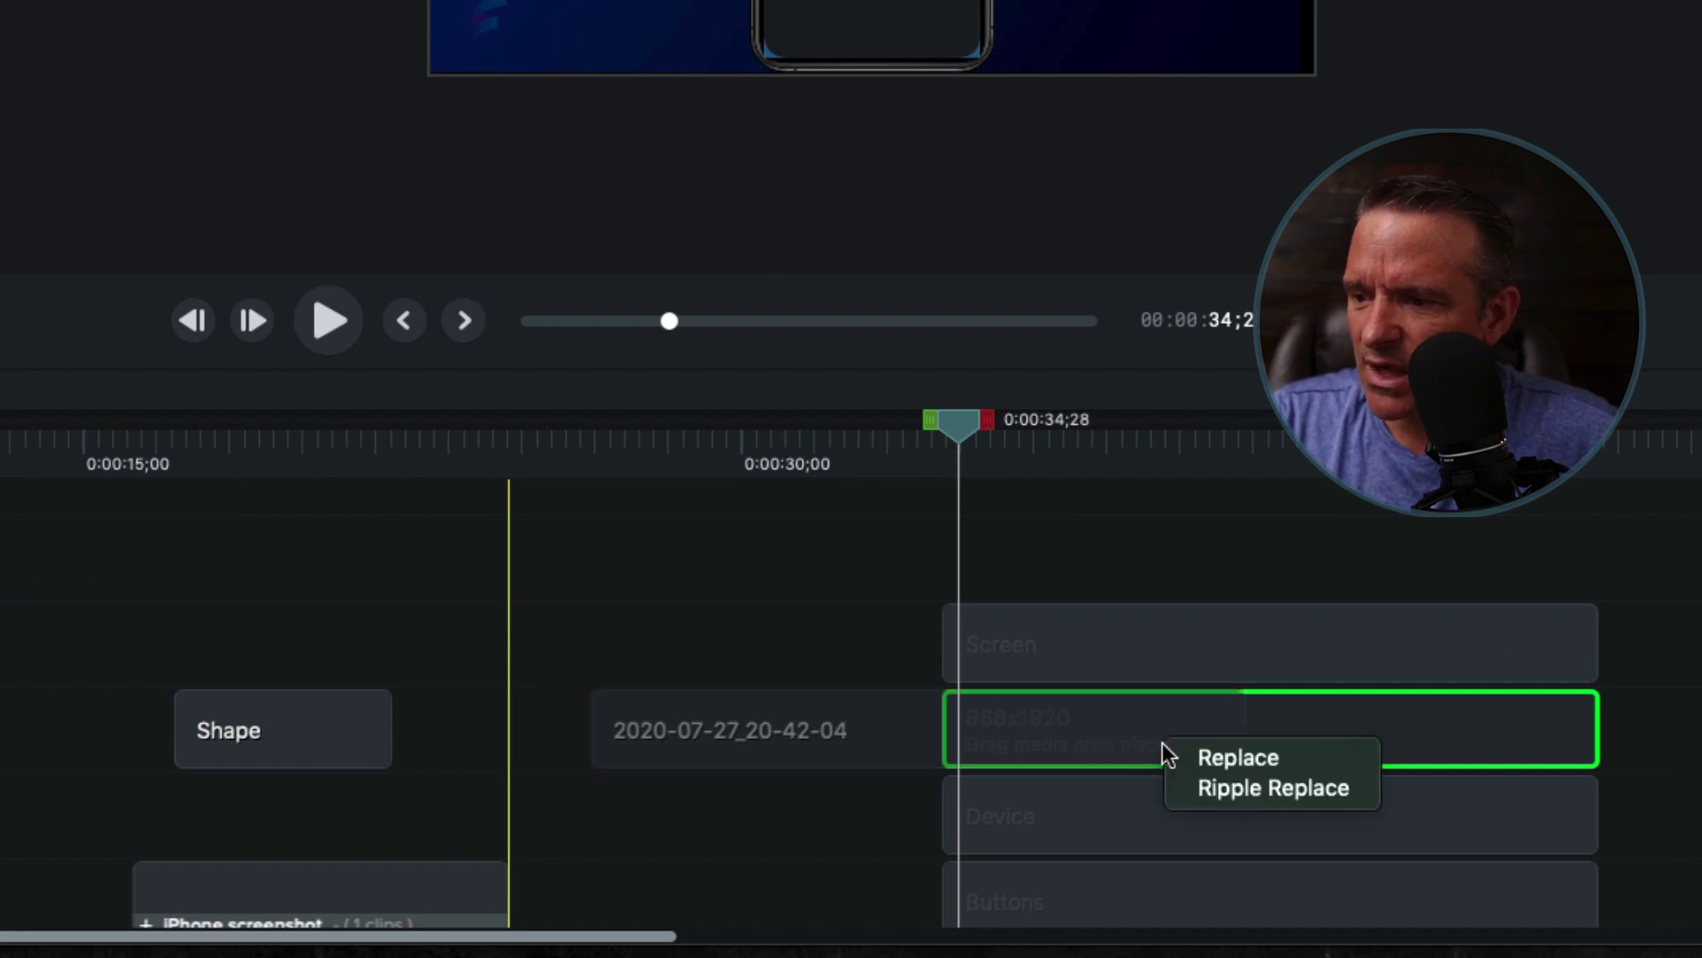
click(1281, 759)
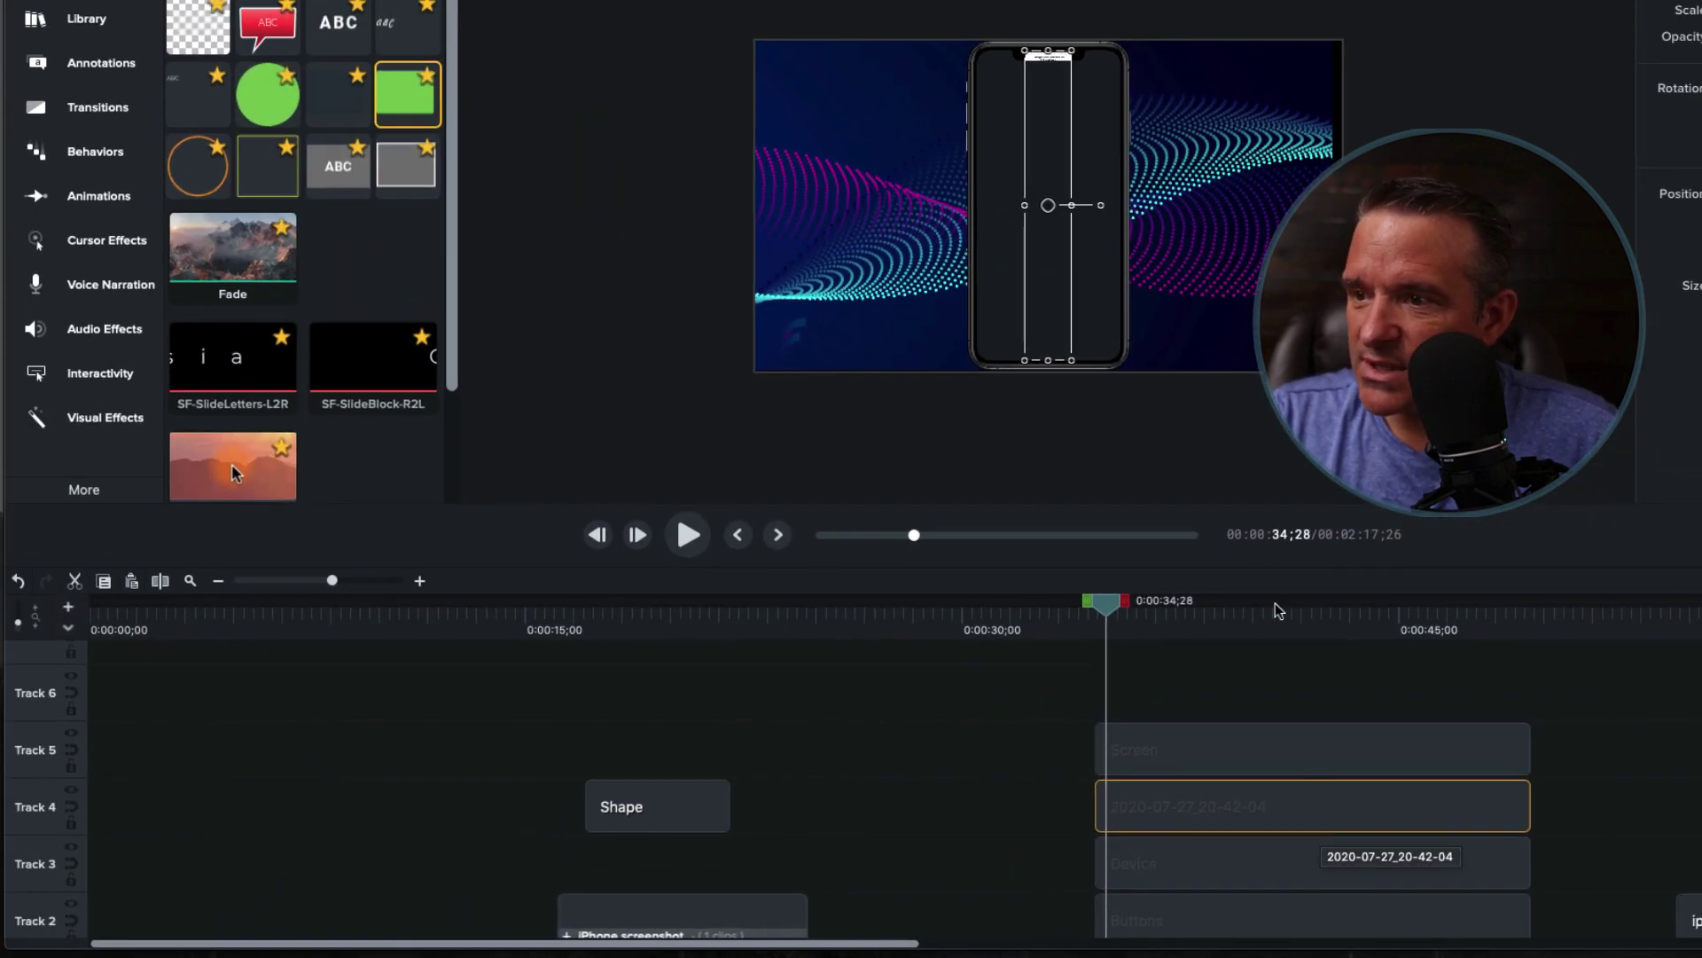
Scale the screenshot to the phone's width, lower it to the screen top, and set Track 5's matte to Alpha
drag(1024, 205, 1116, 208)
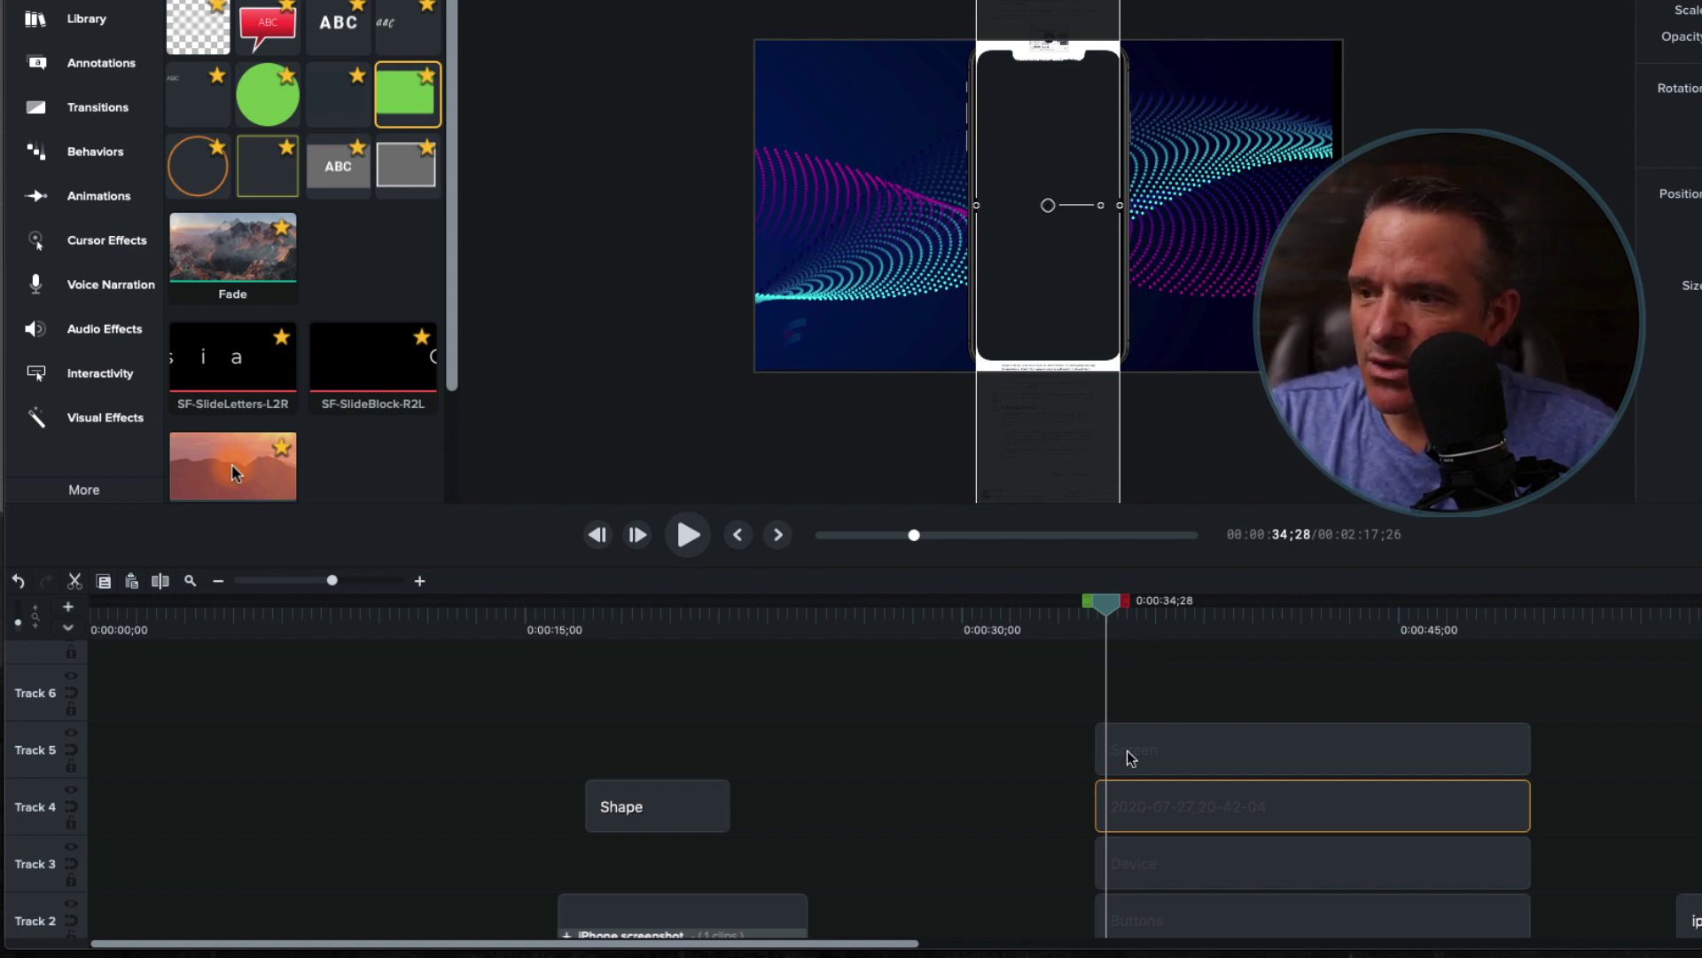
drag(1049, 207, 1040, 549)
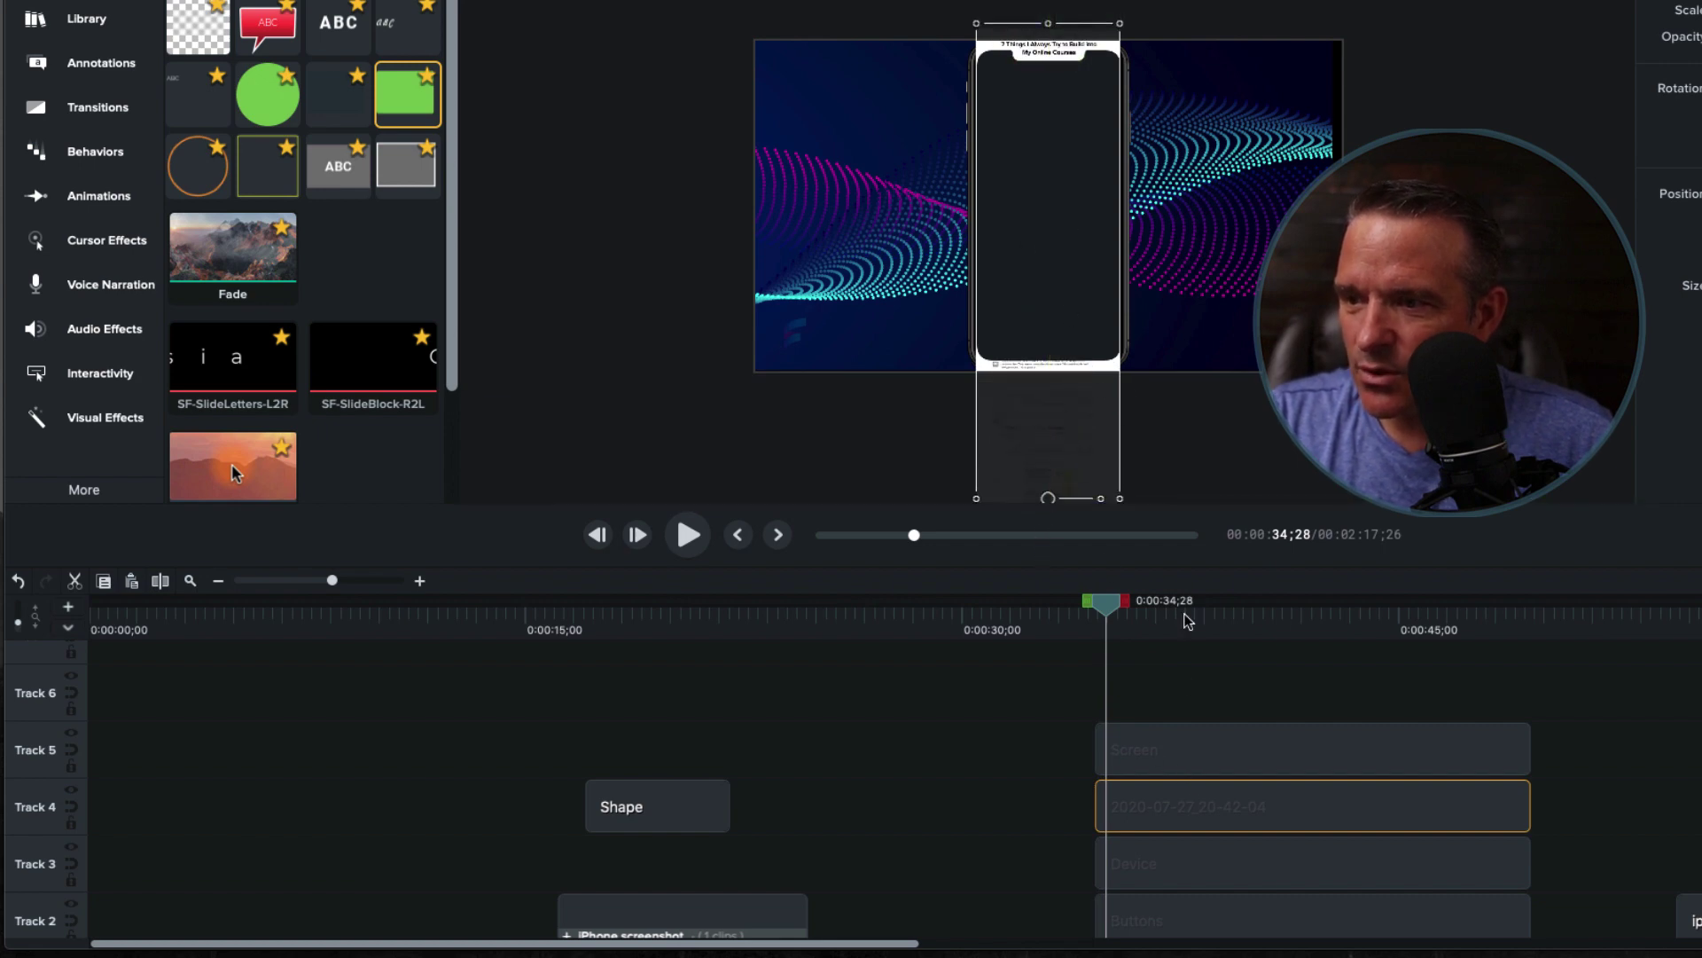
scroll(1011, 217, down, 3)
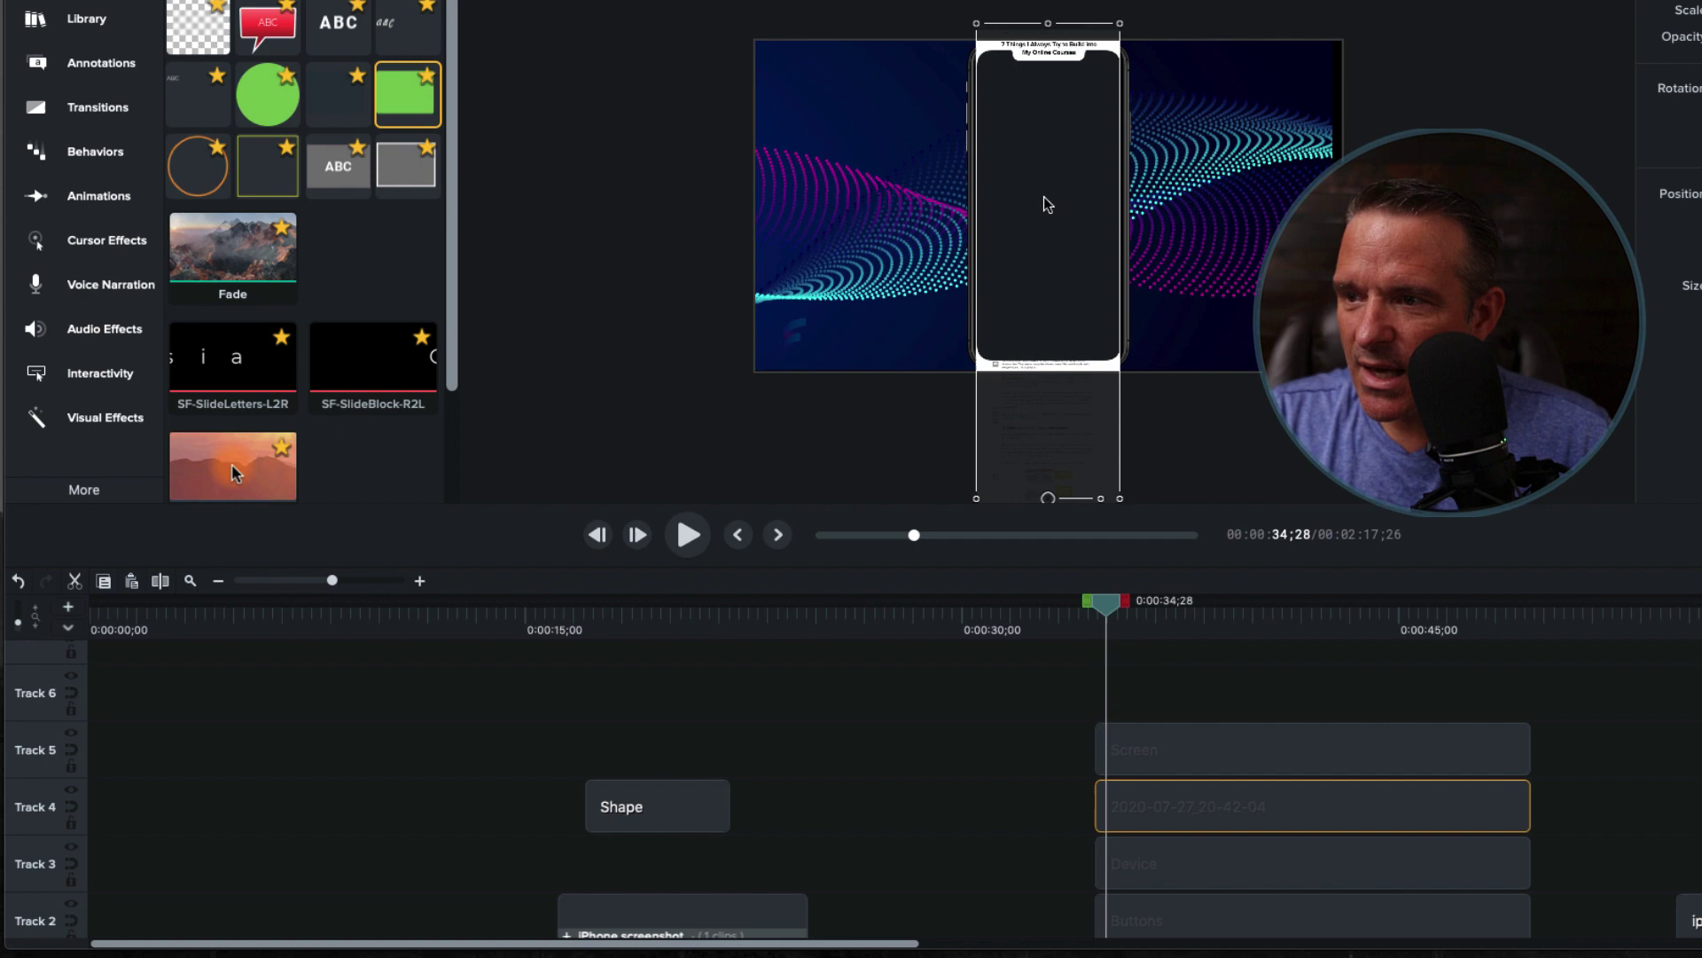
drag(1047, 403, 1049, 430)
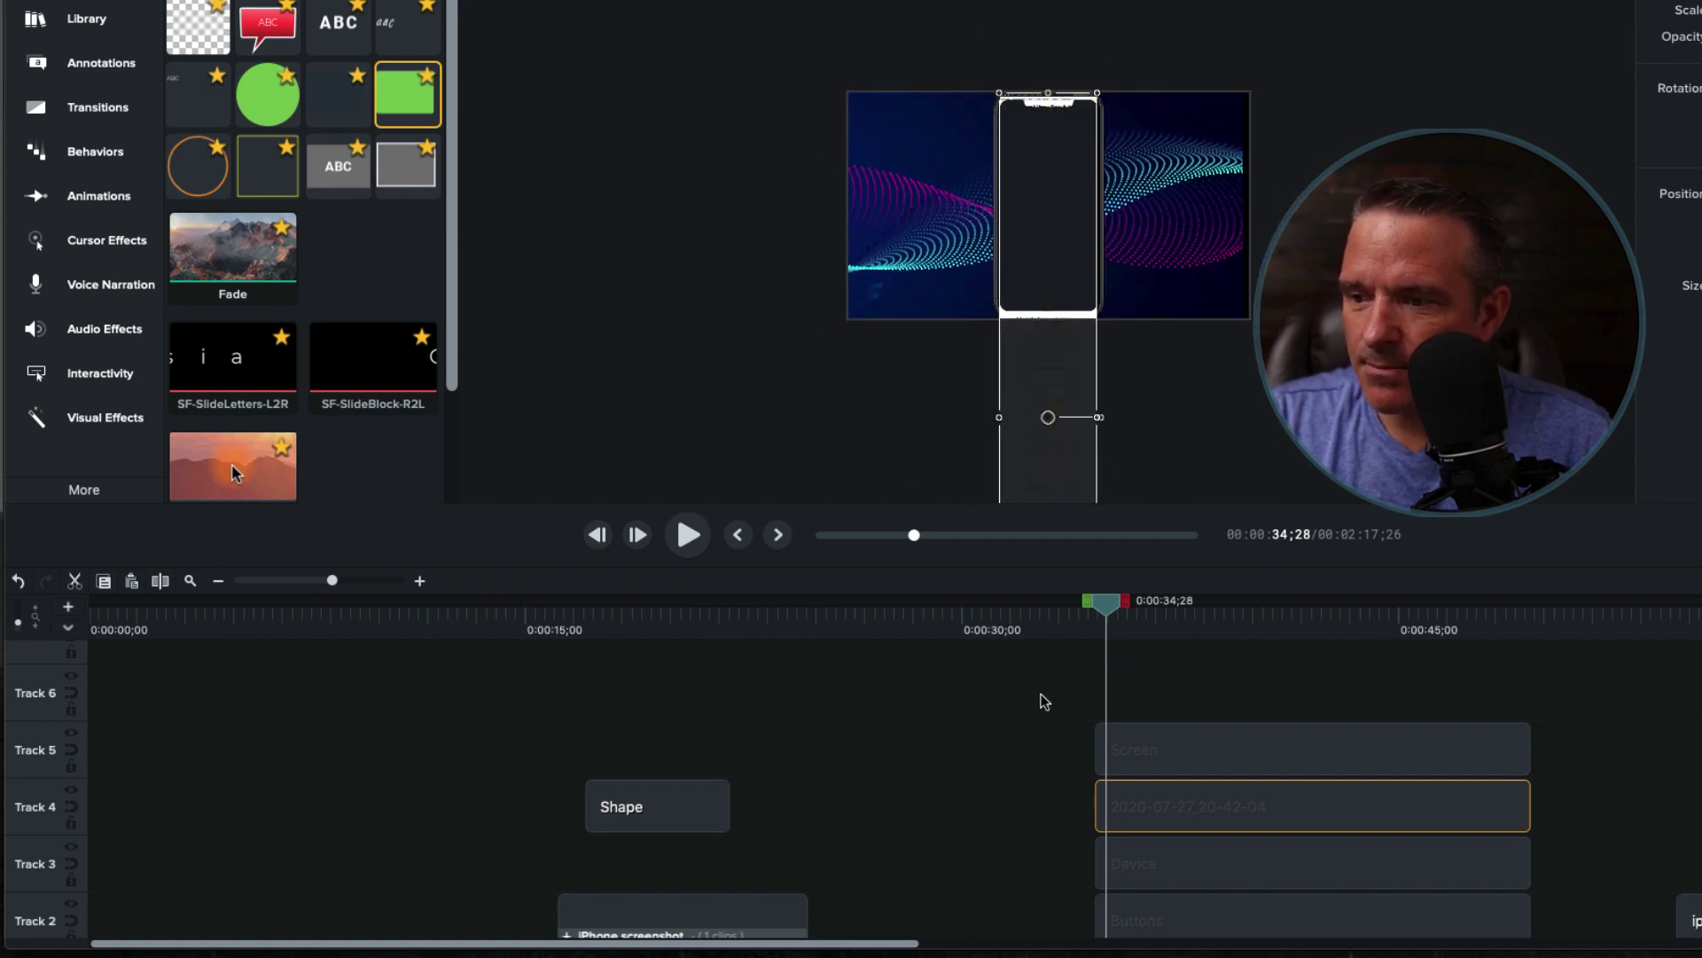
click(64, 732)
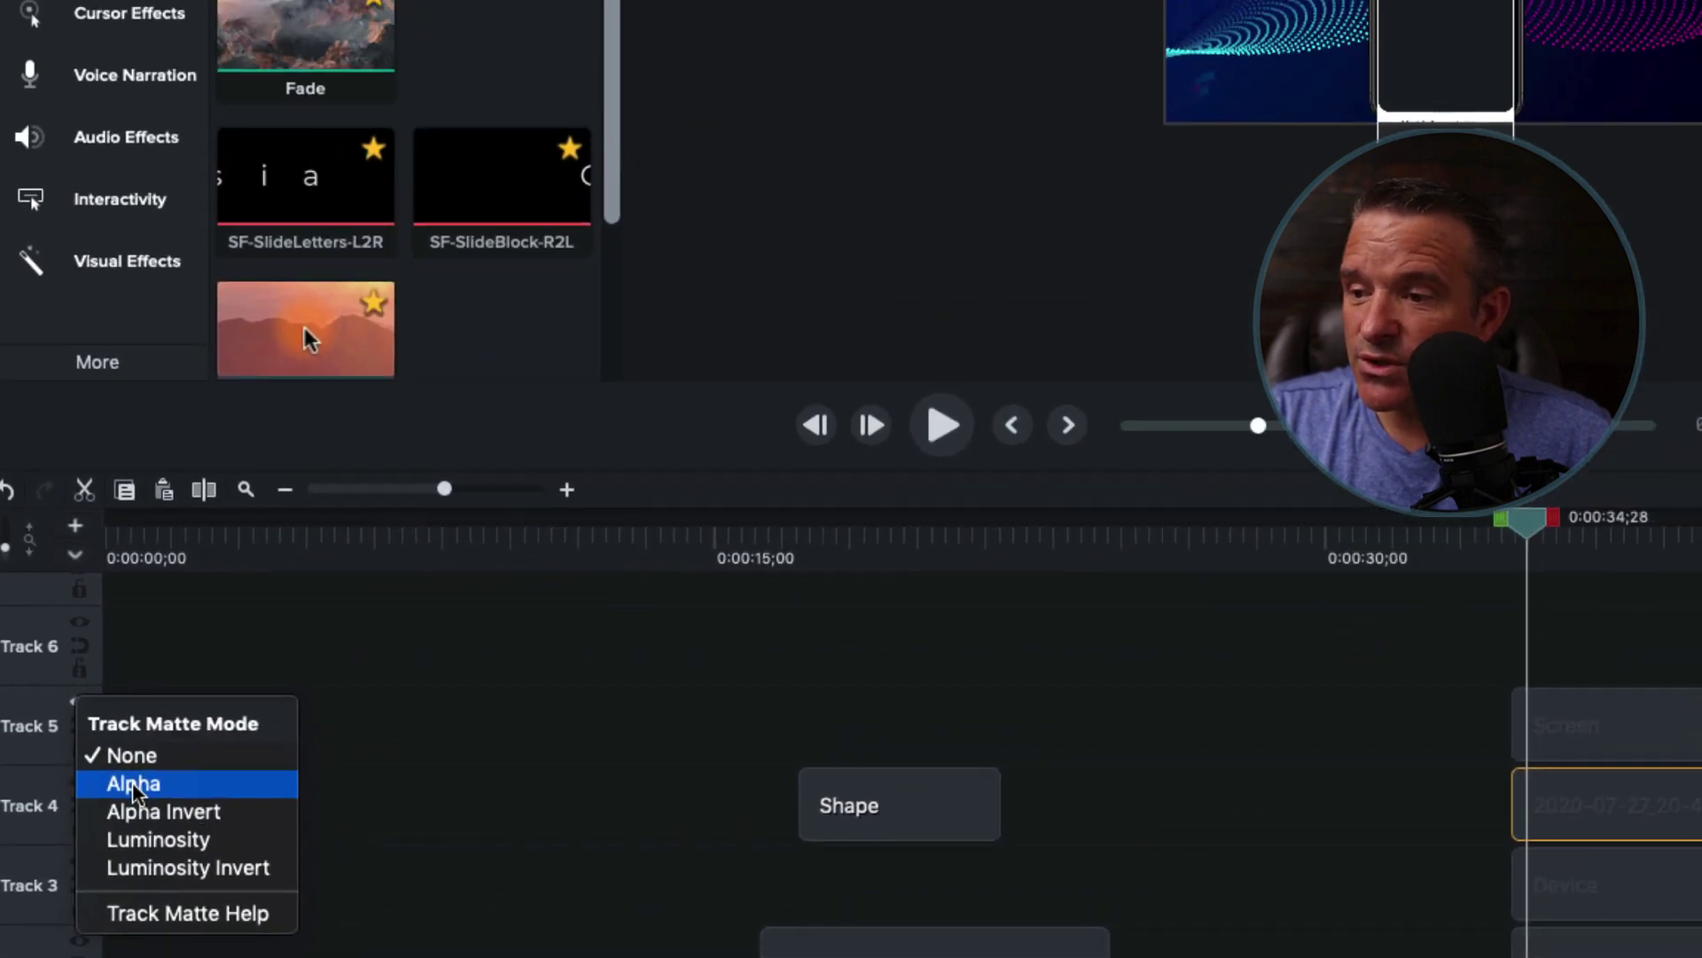
click(70, 926)
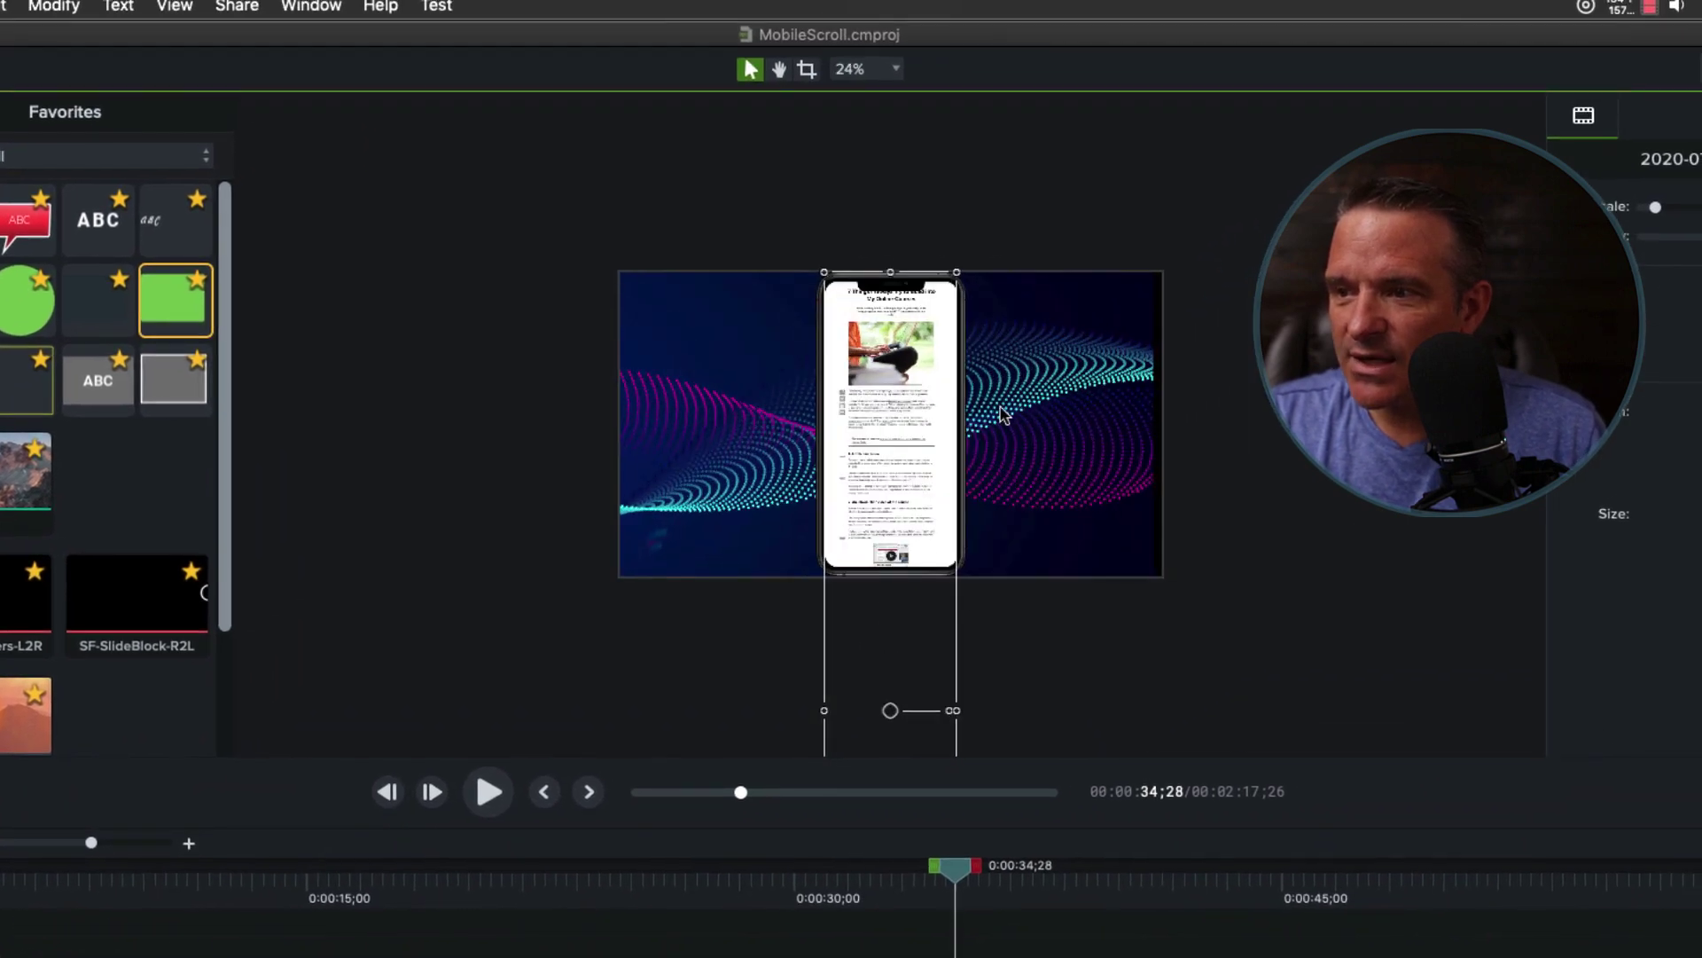
Undo the accidental phone move and nudge the screenshot down with arrow keys below the notch
scroll(1002, 413, up, 5)
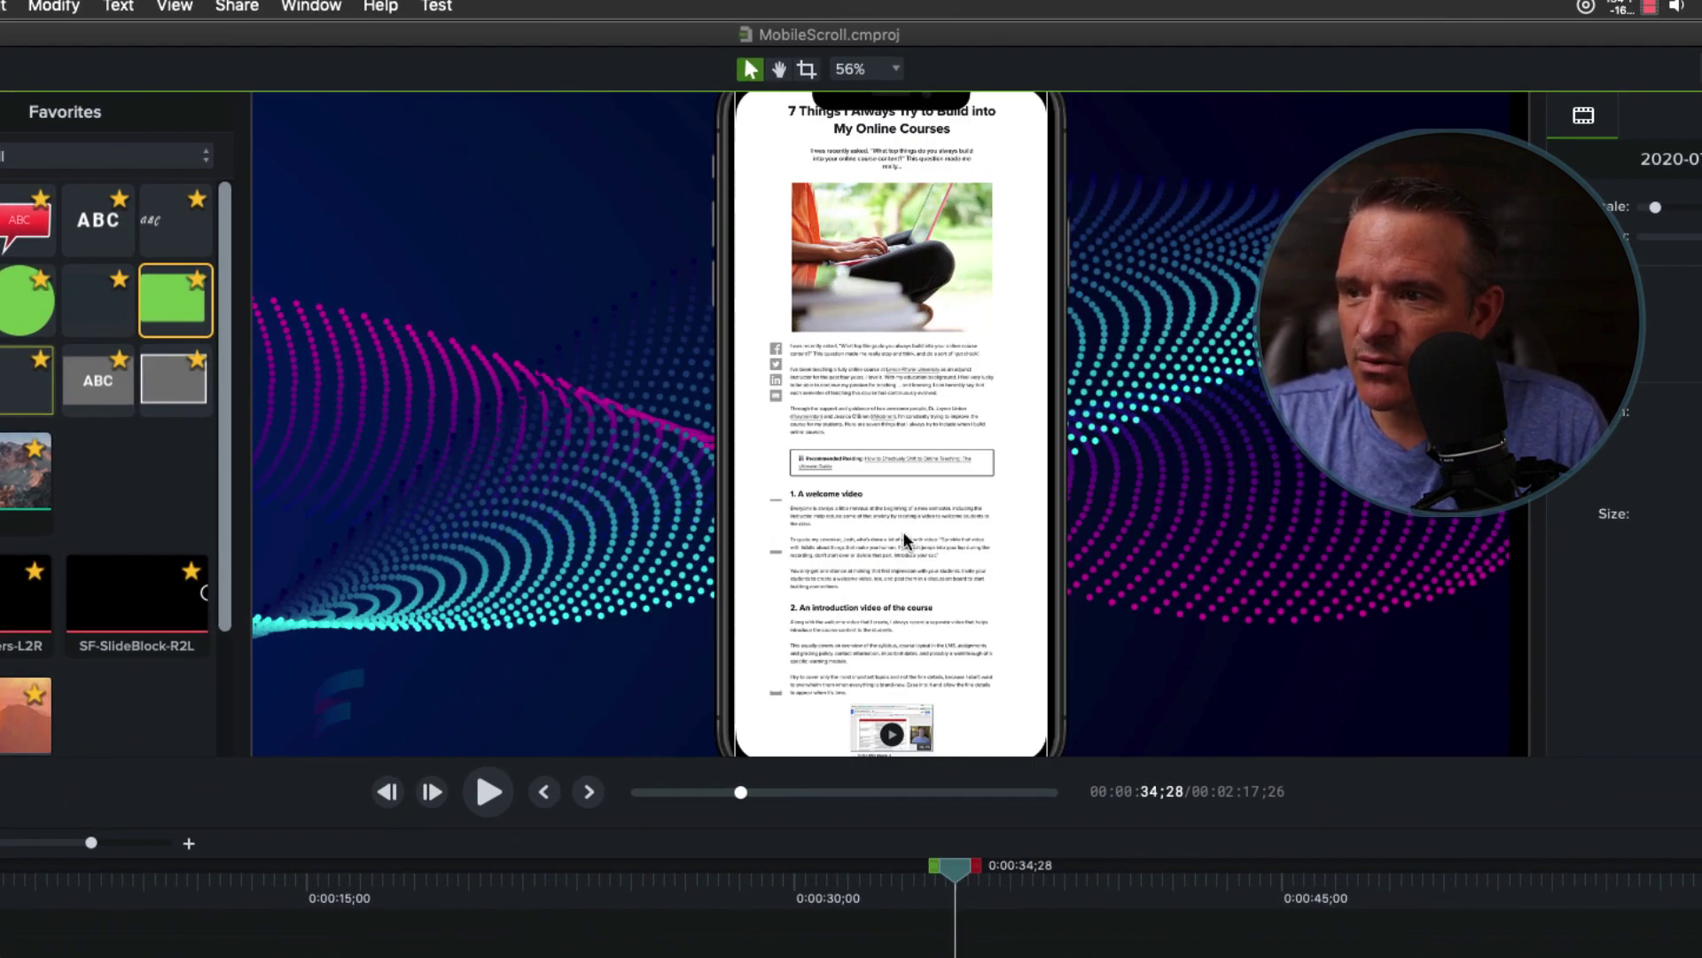
scroll(903, 530, up, 2)
drag(934, 273, 928, 603)
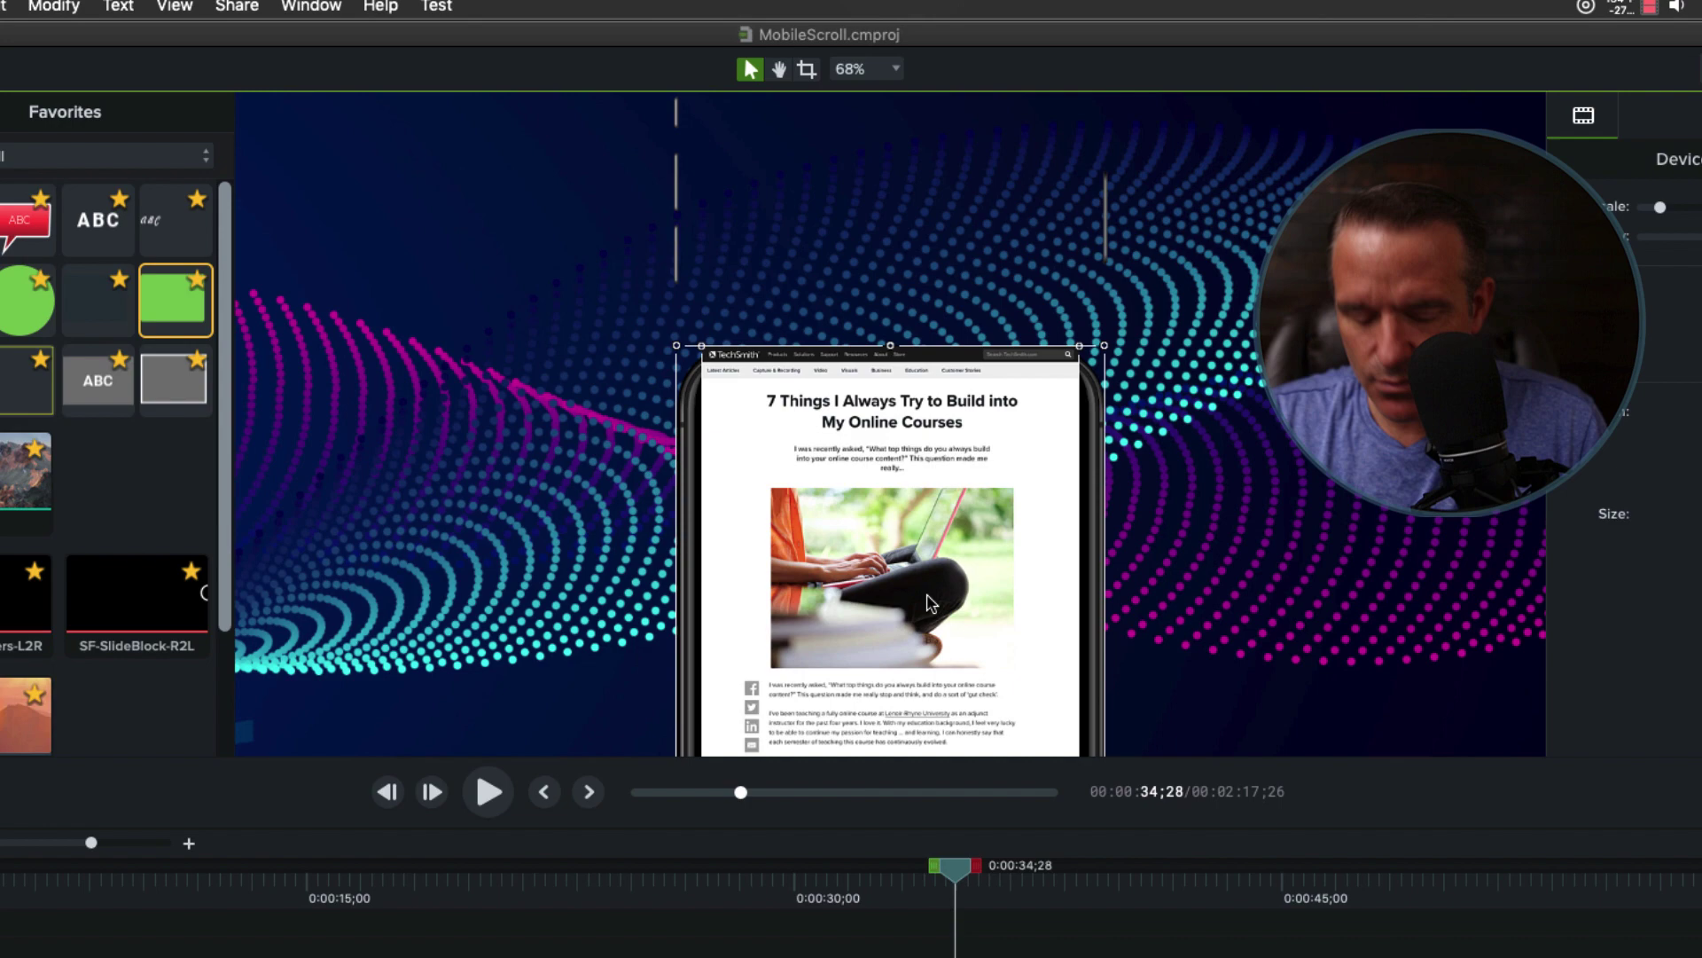
key(super+z)
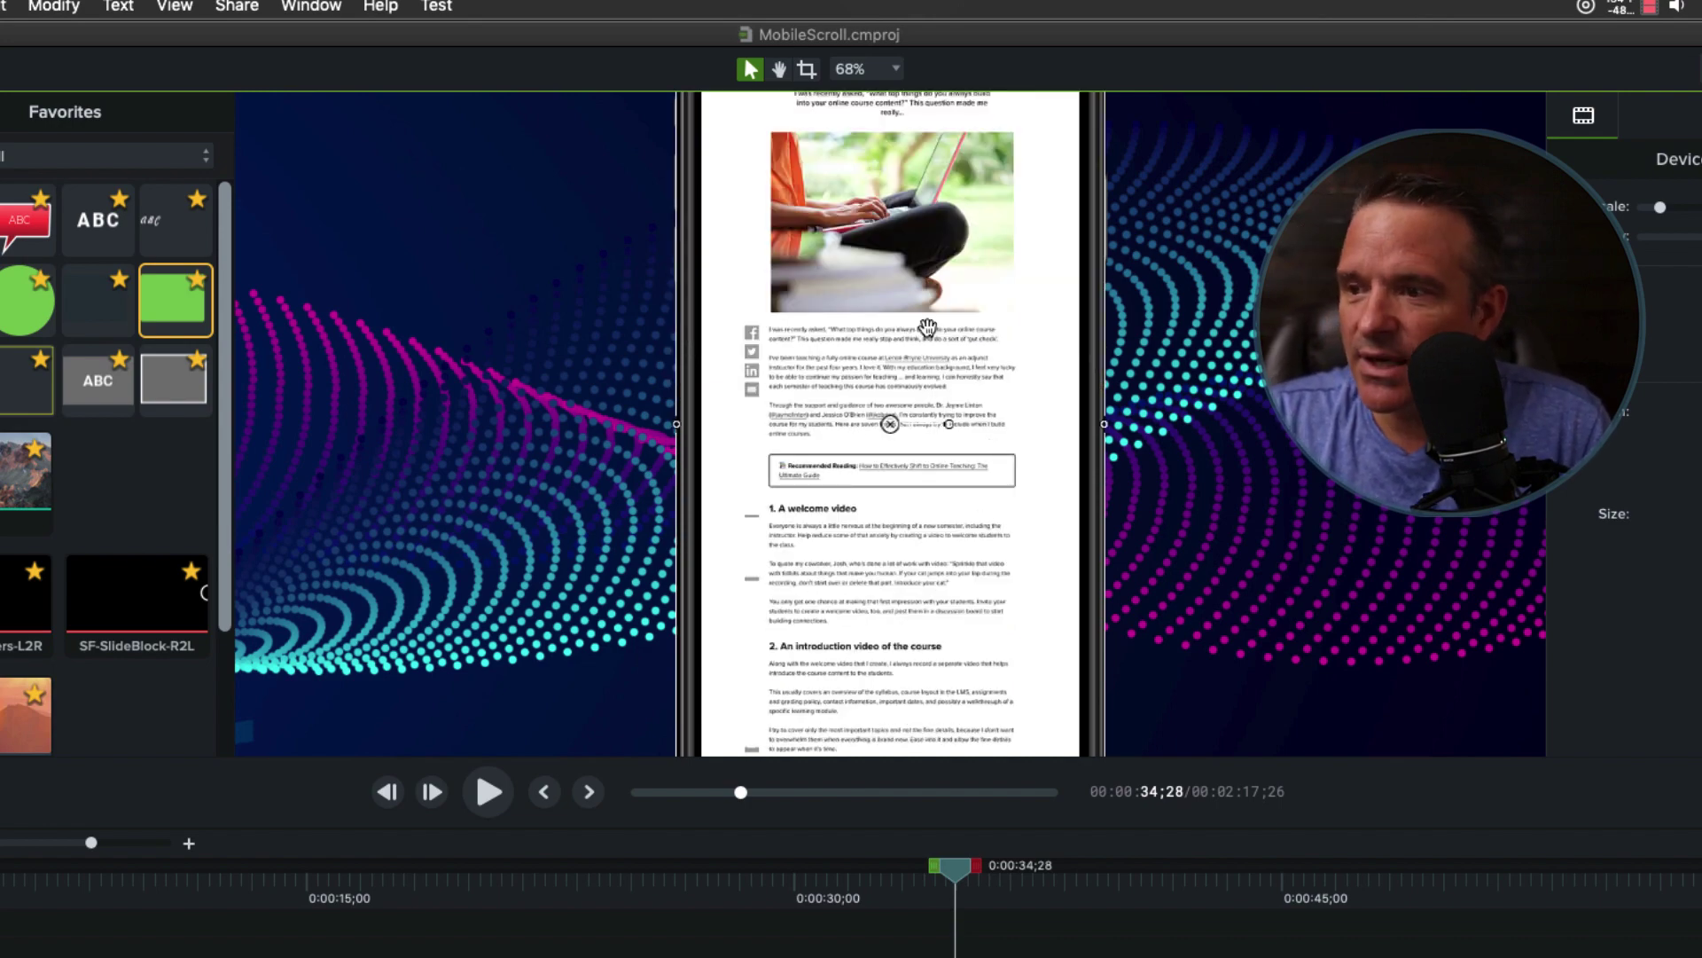
scroll(926, 328, up, 5)
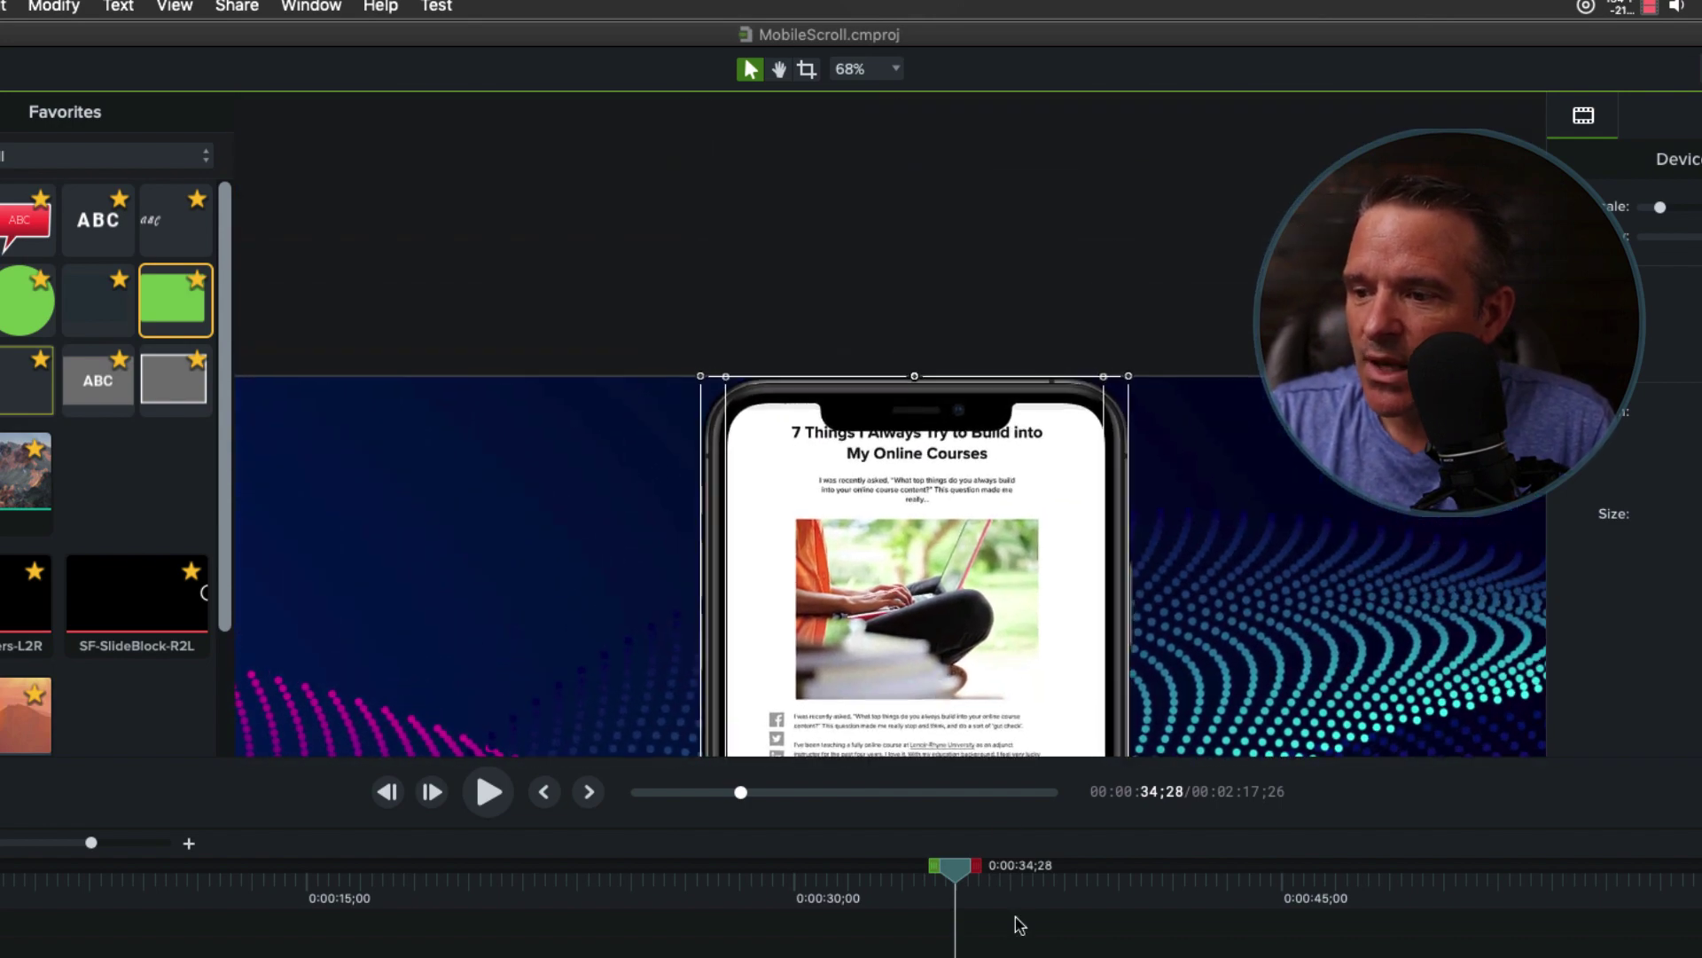
click(915, 576)
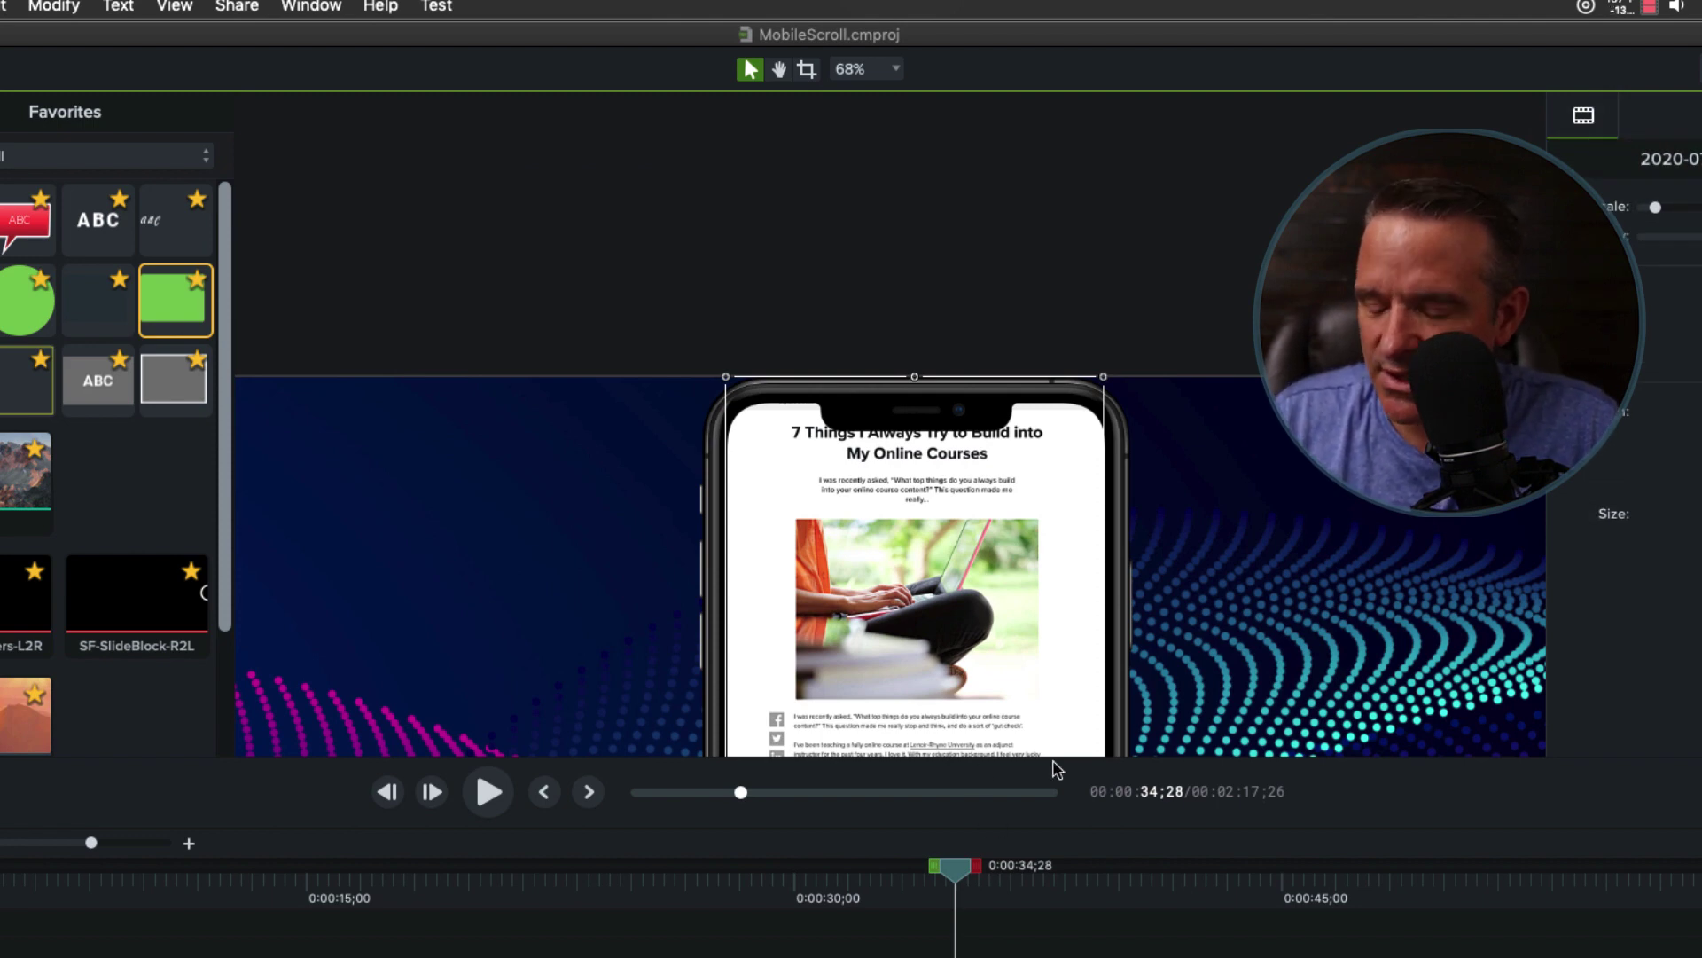
key(Down)
key(Down)
key(Down)
key(Down)
key(Down)
key(Down)
key(Down)
key(Down)
key(Down)
key(Down)
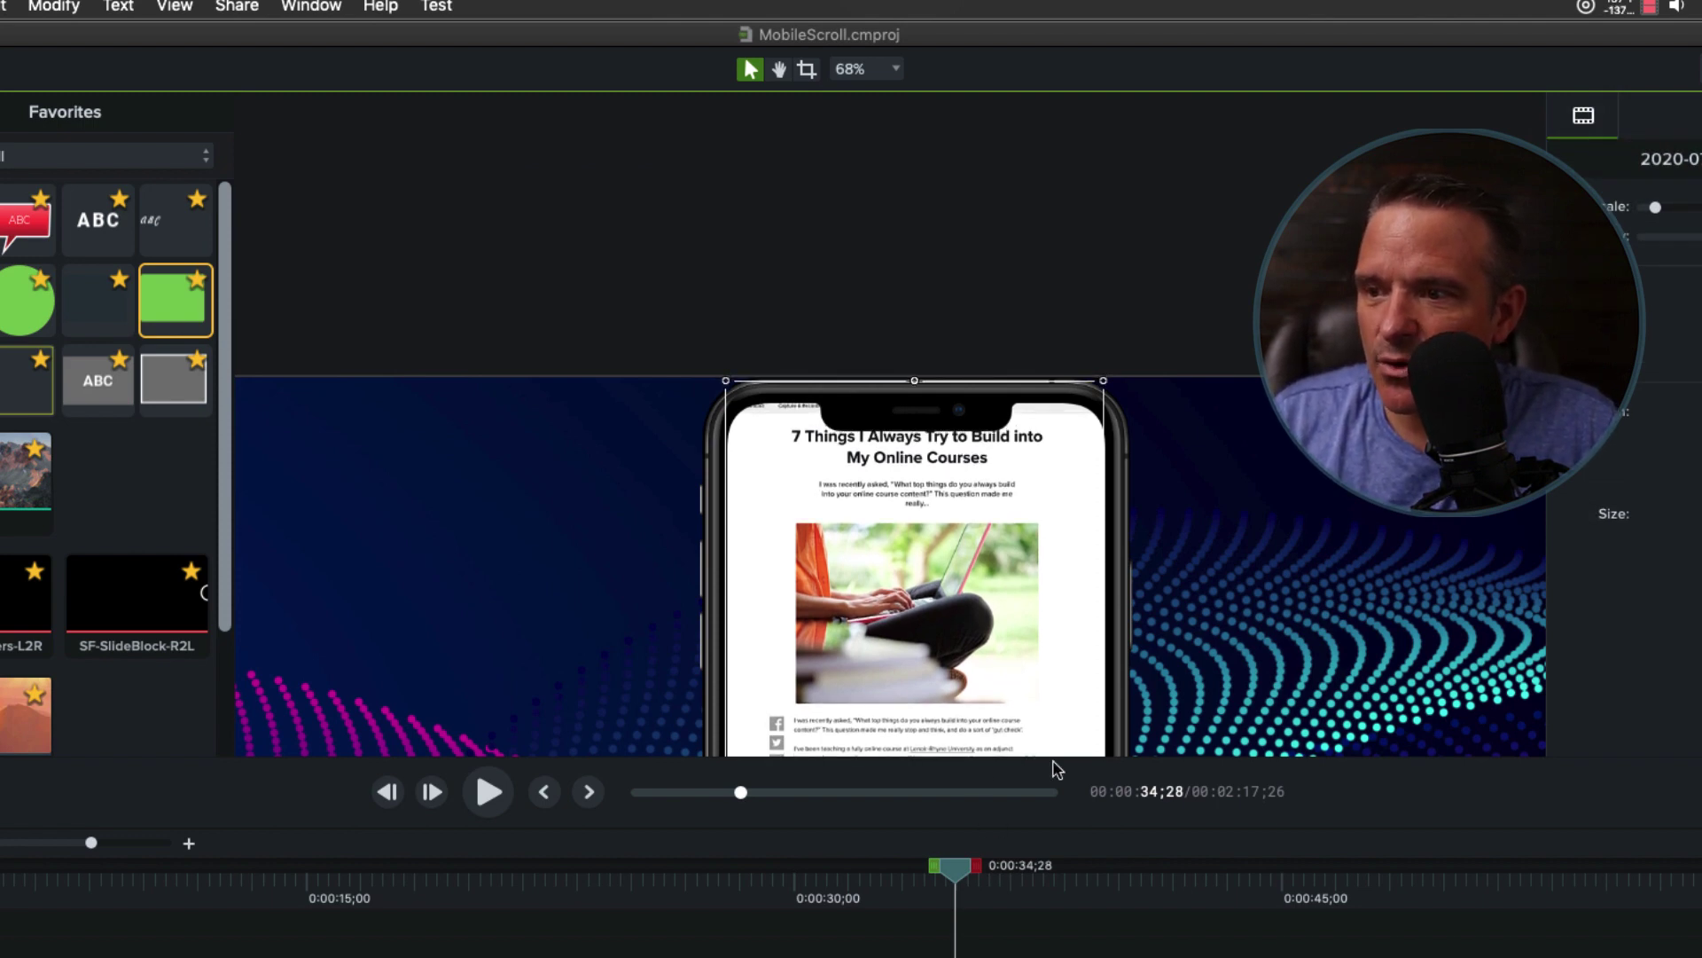
key(Down)
key(Down)
key(Down)
key(Down)
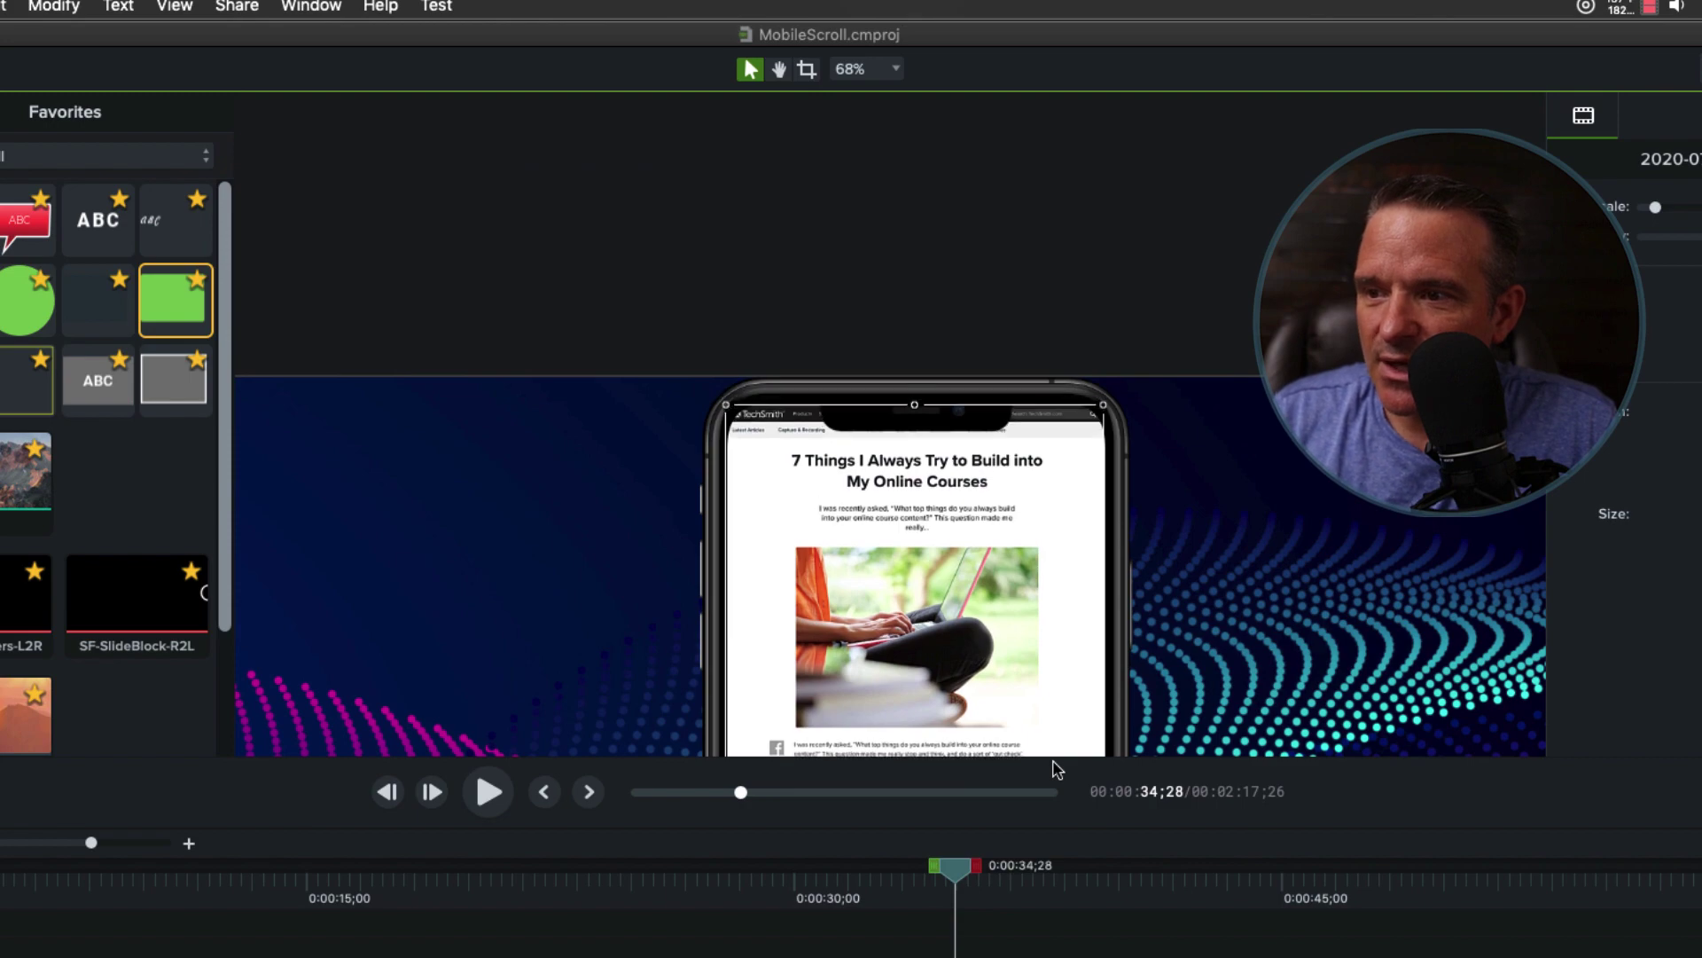
key(Up)
key(Up)
key(Up)
key(Up)
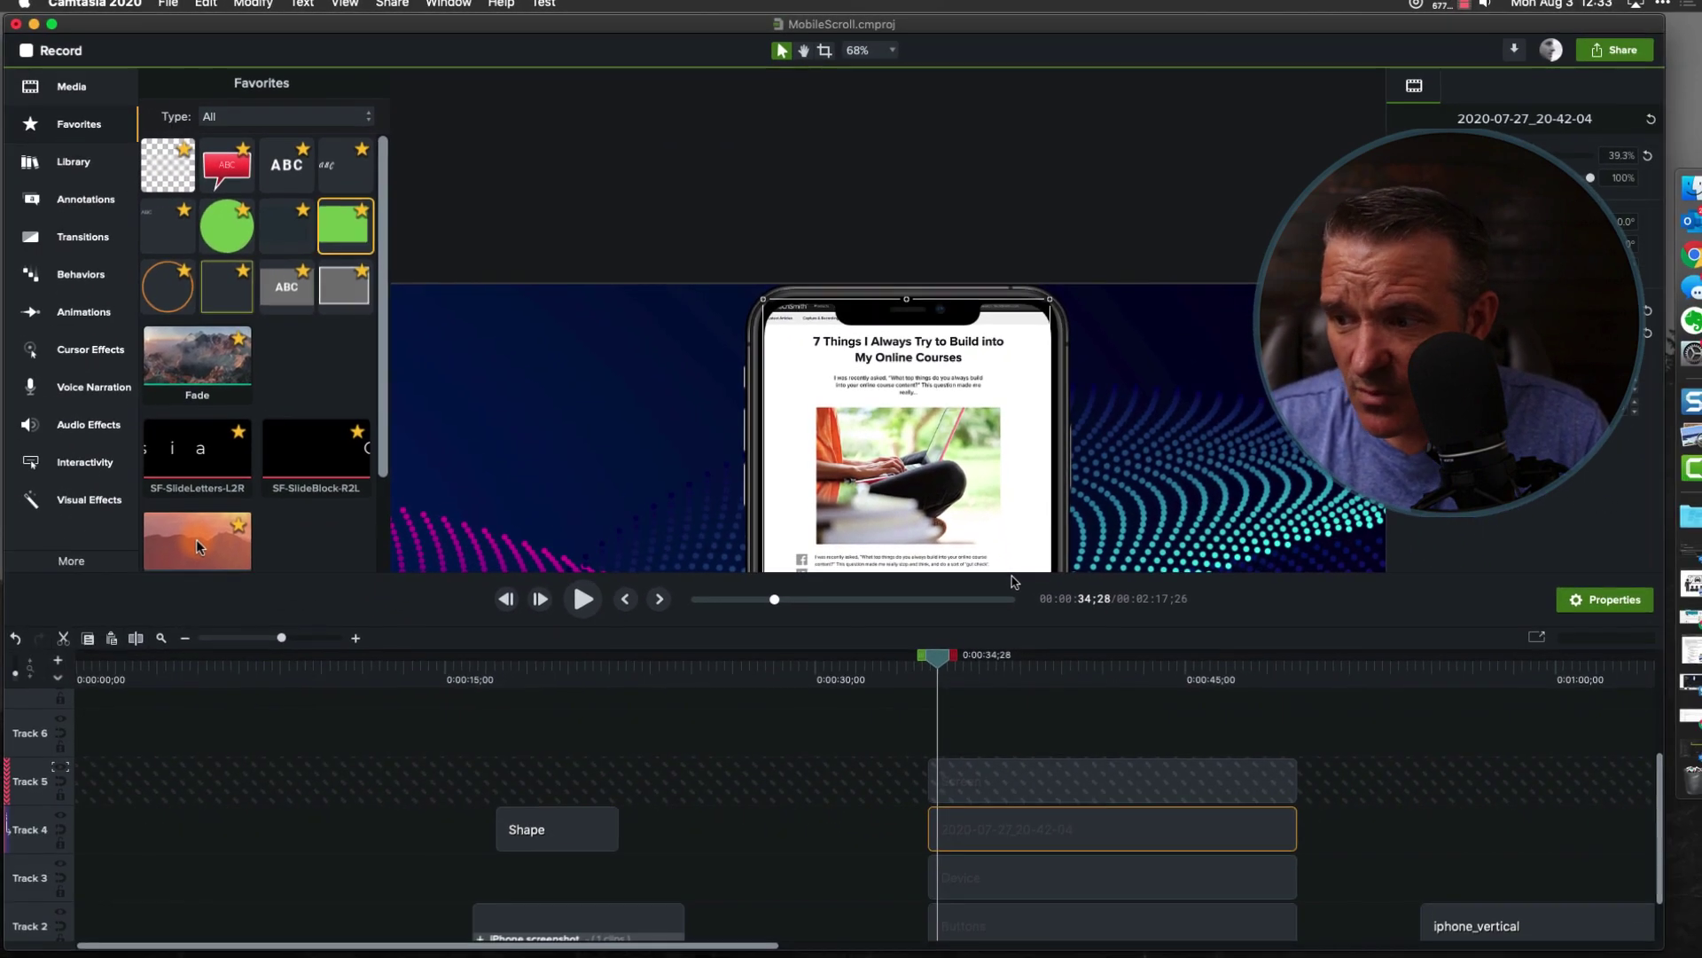
Add a custom animation at about 0:00:45;17 and stretch its start back to the clip's beginning
drag(937, 658, 1199, 674)
key(a)
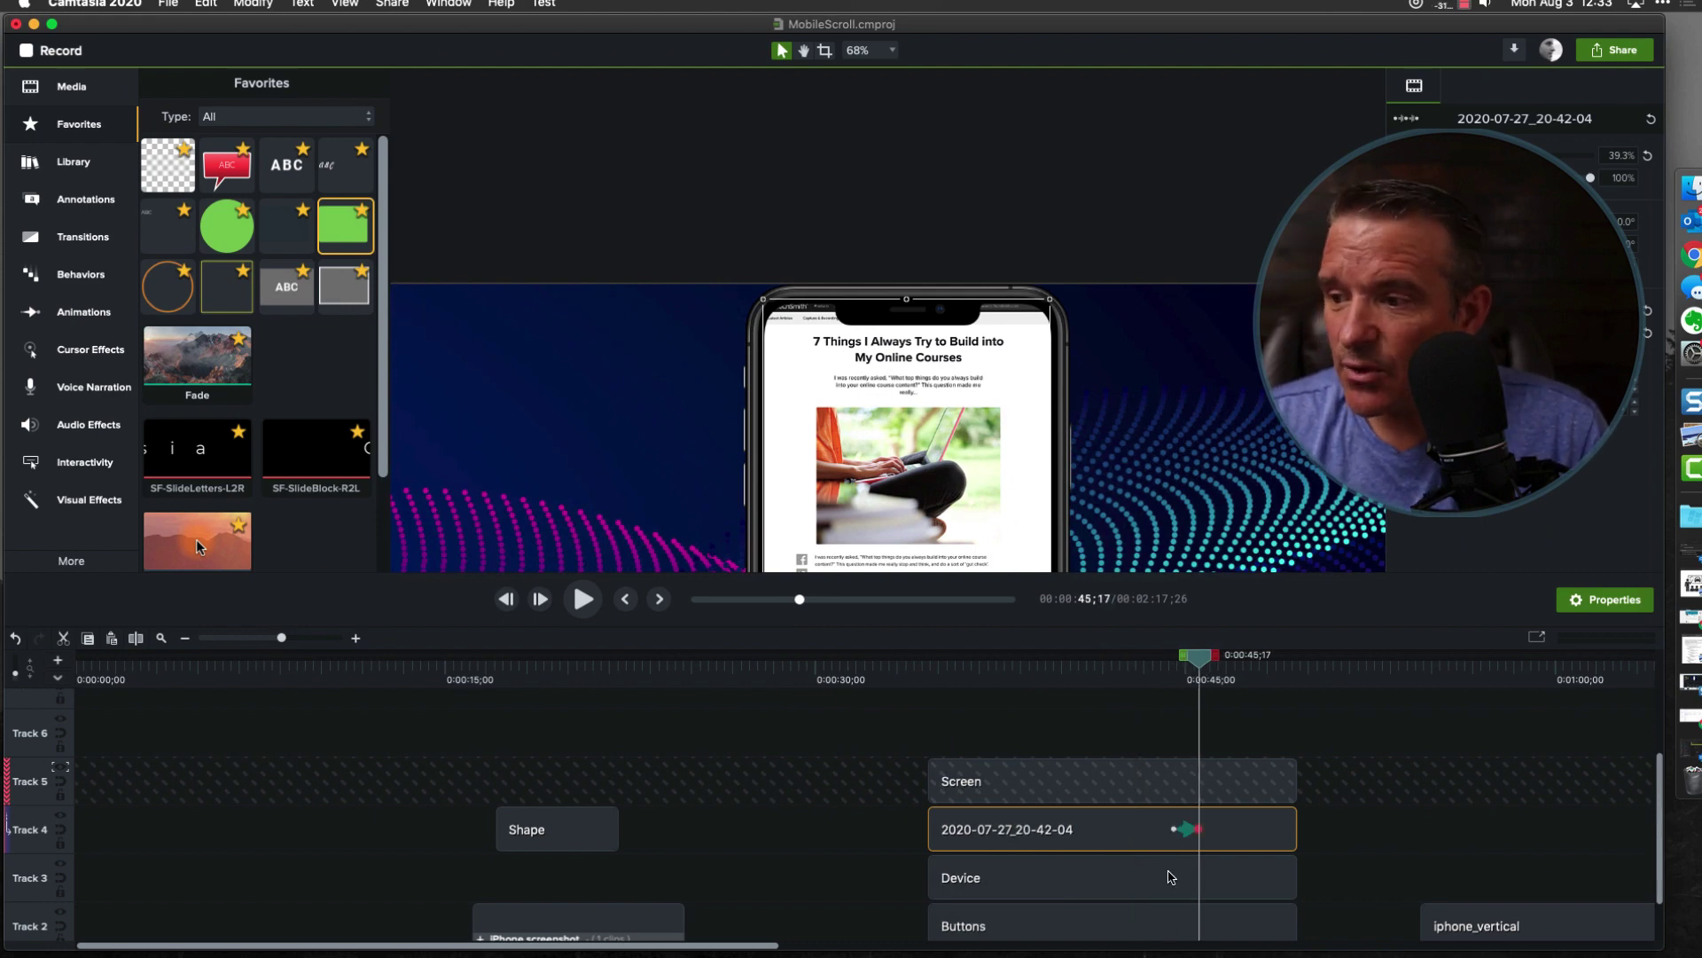
drag(1176, 834, 936, 826)
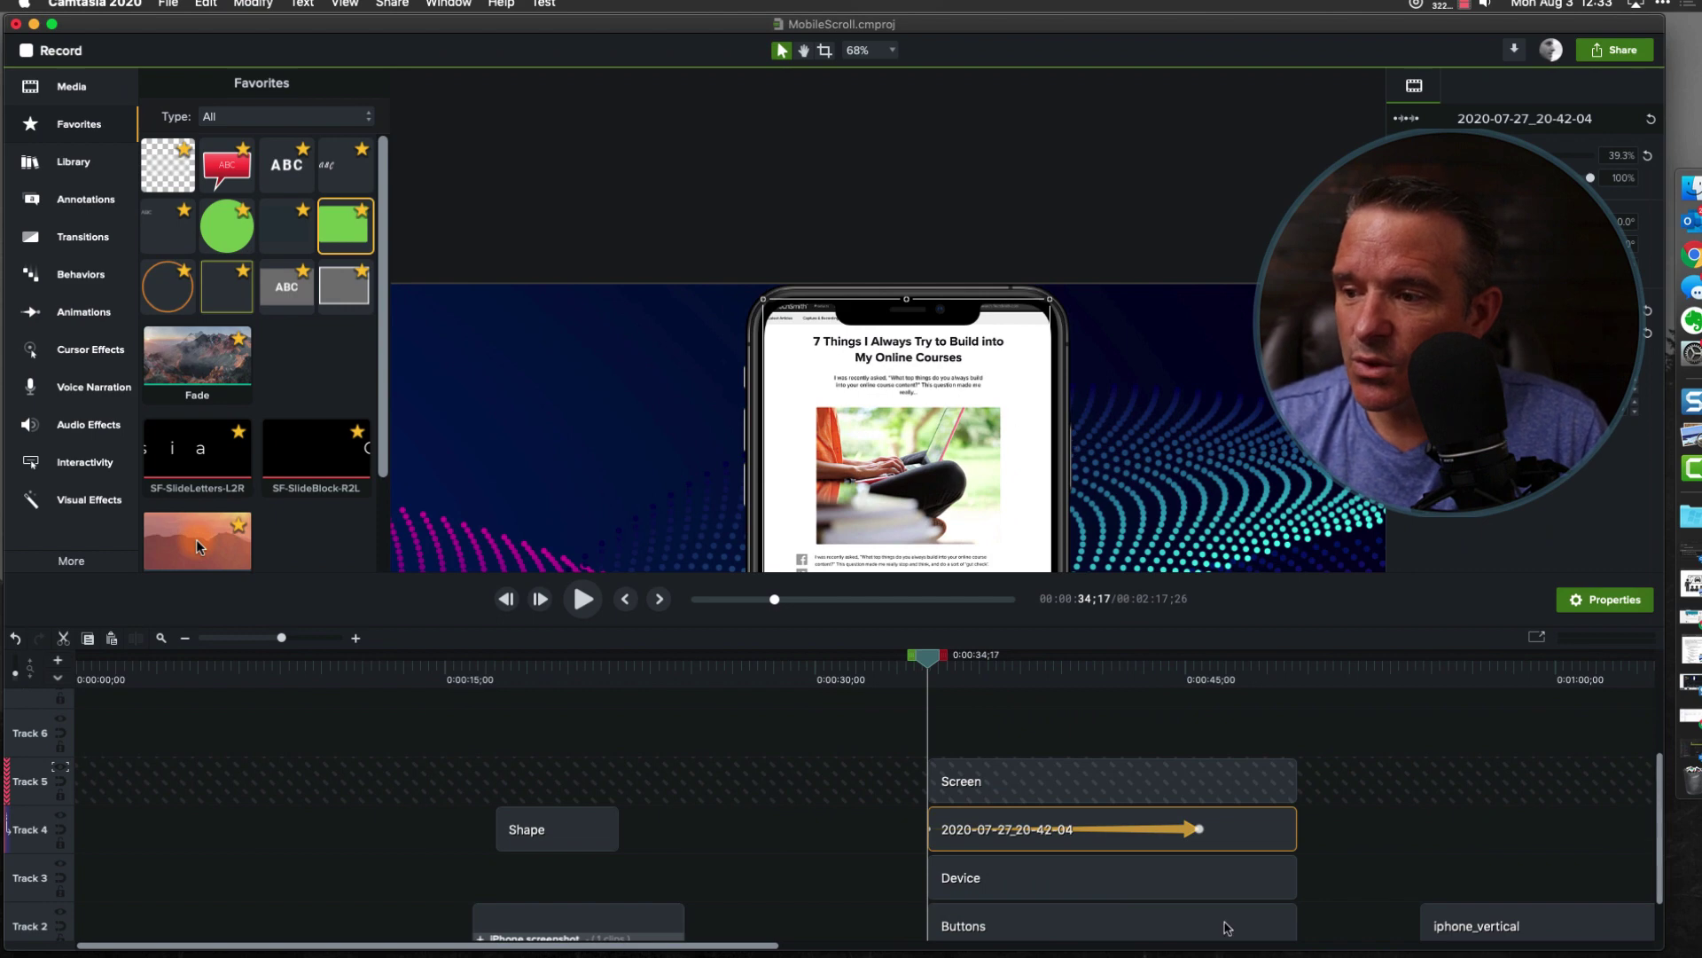
click(1195, 679)
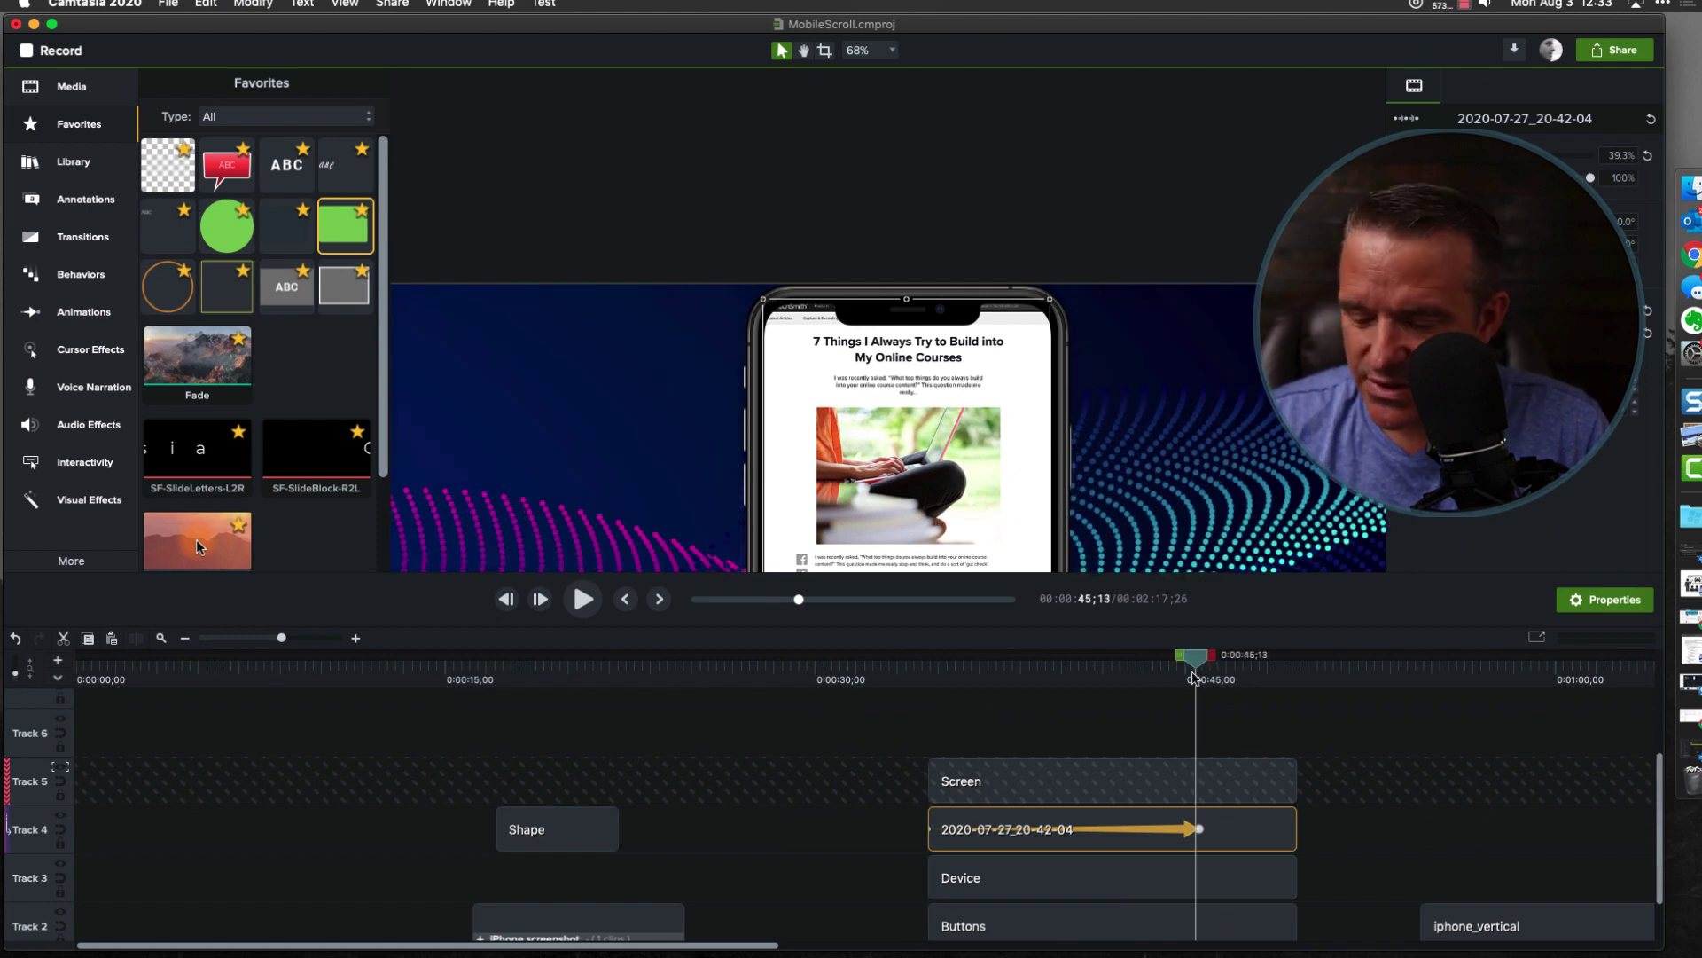
drag(1194, 678, 1202, 690)
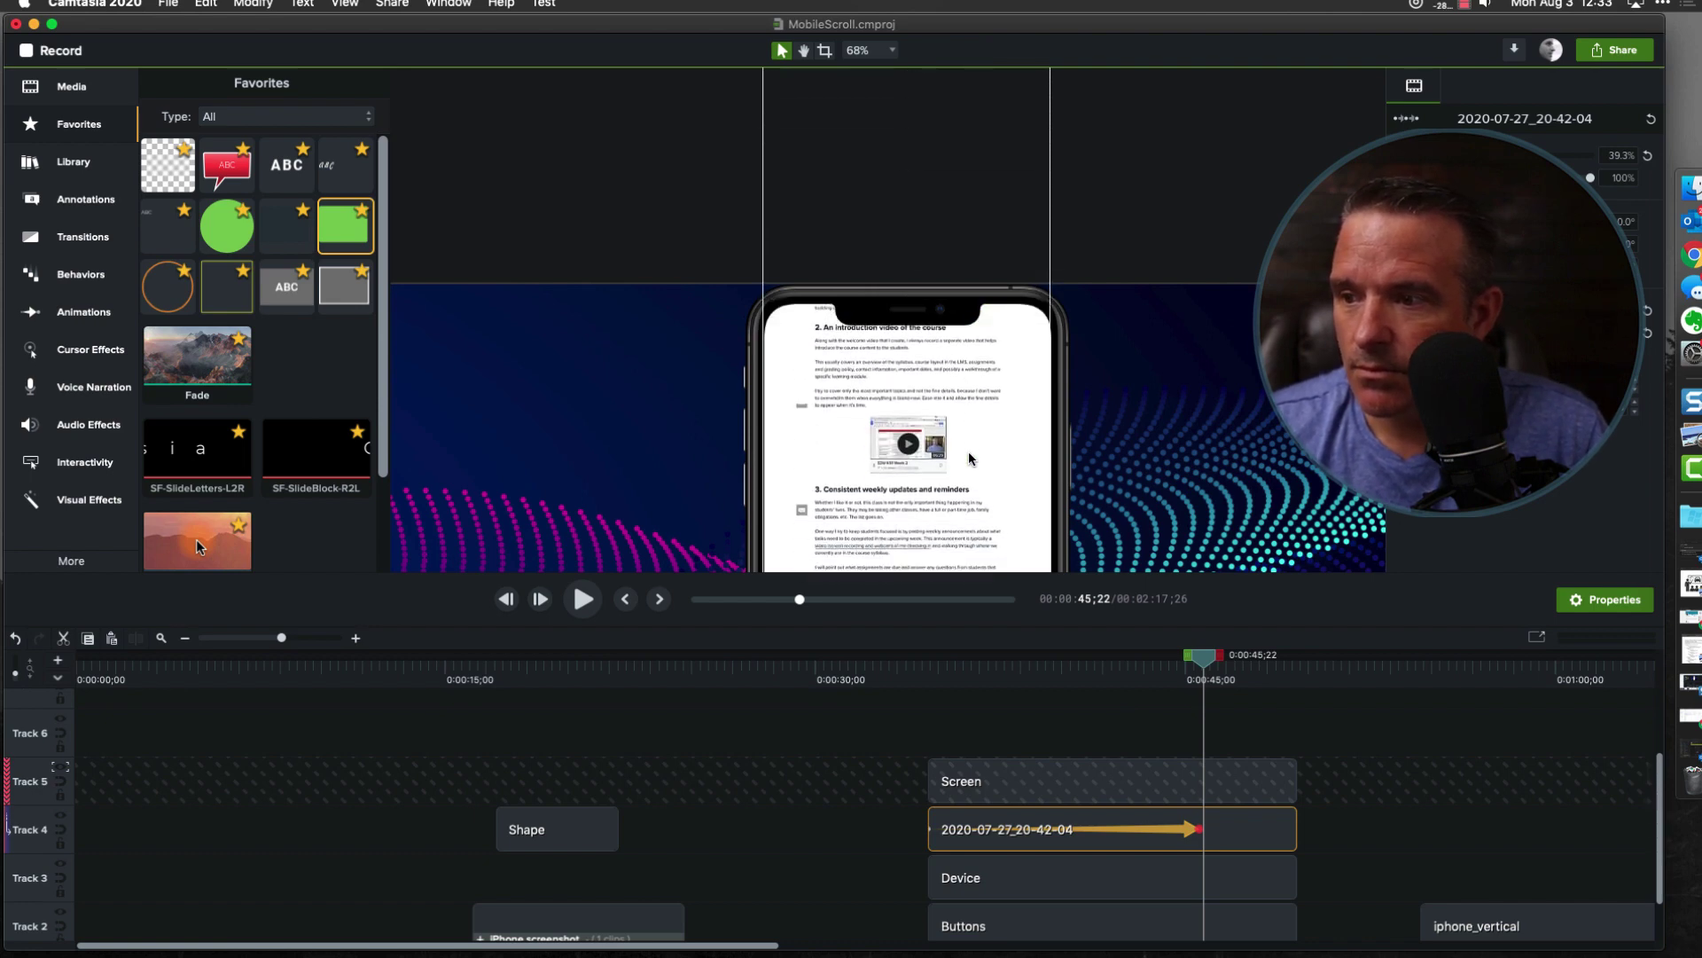
Extend the animation toward the clip's end and preview the page scrolling up to its footer
scroll(971, 459, down, 3)
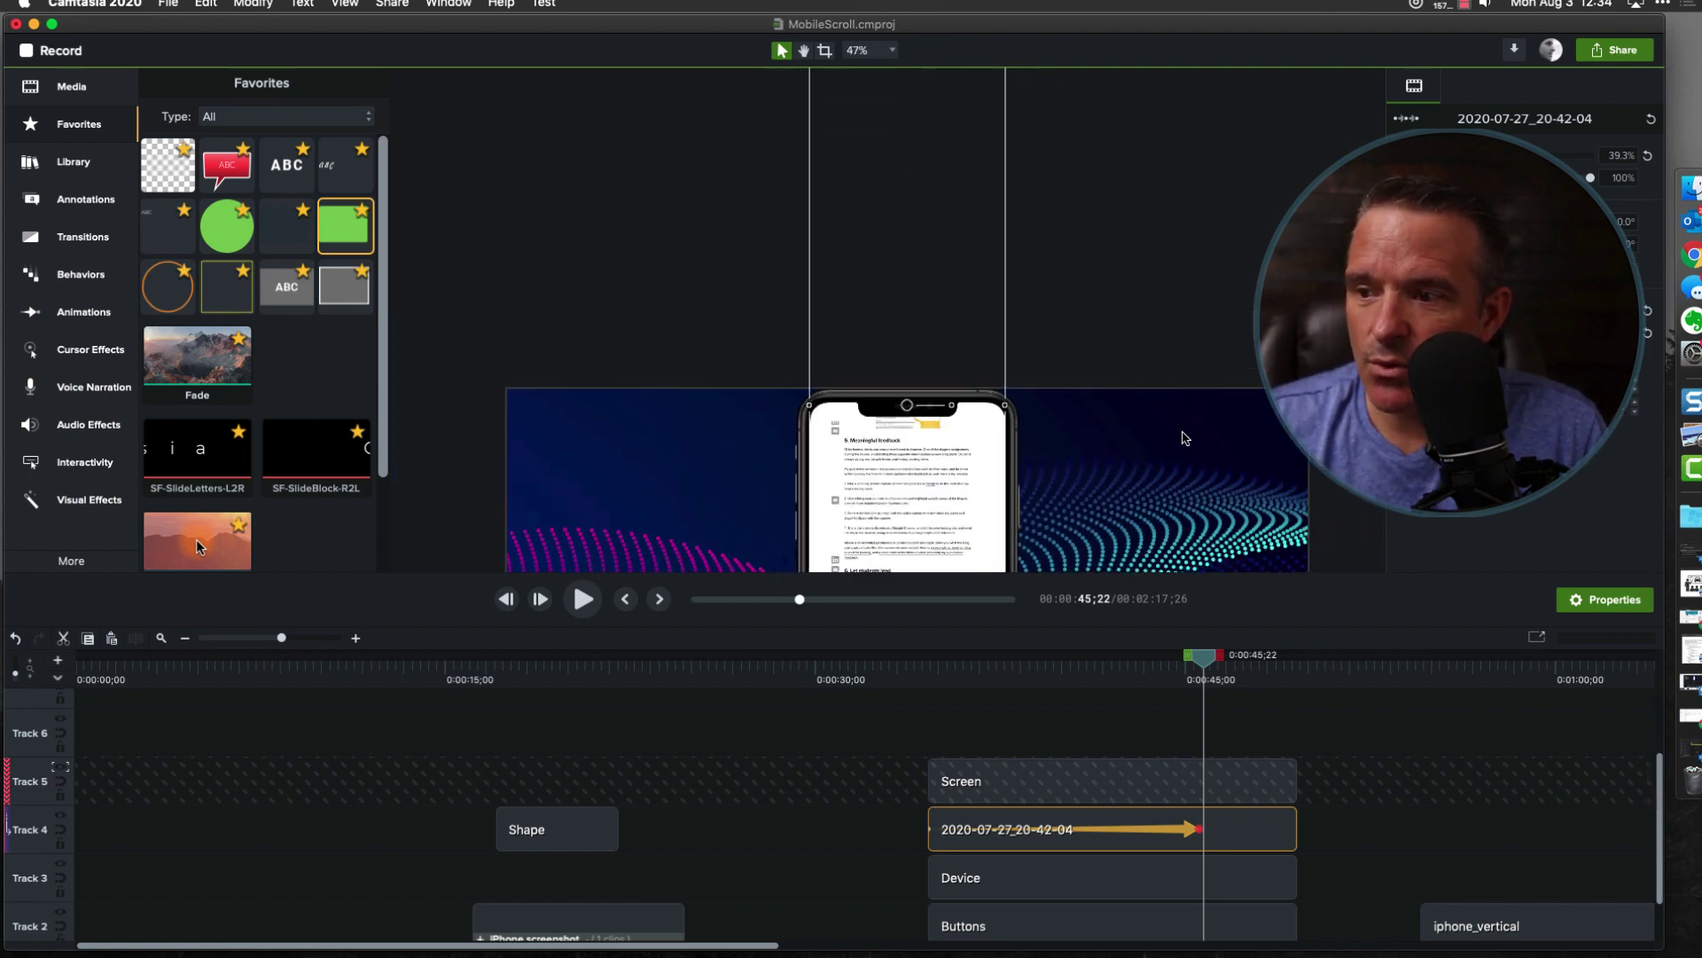
drag(1155, 465, 1121, 131)
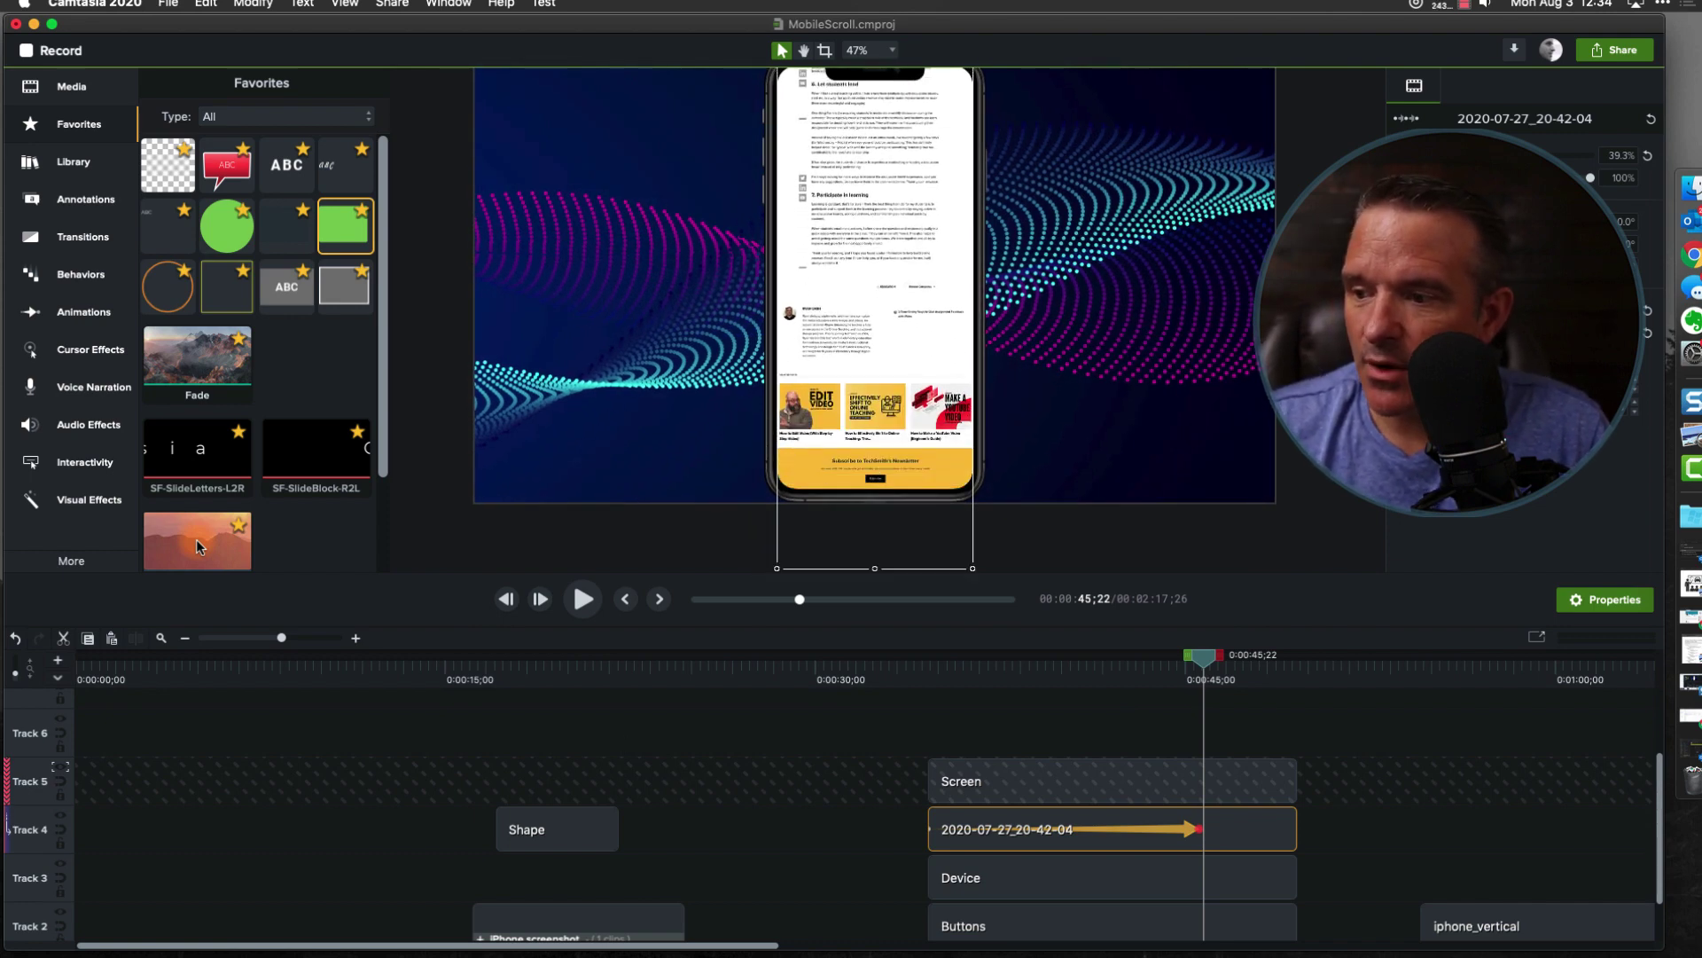
drag(1204, 831, 1276, 829)
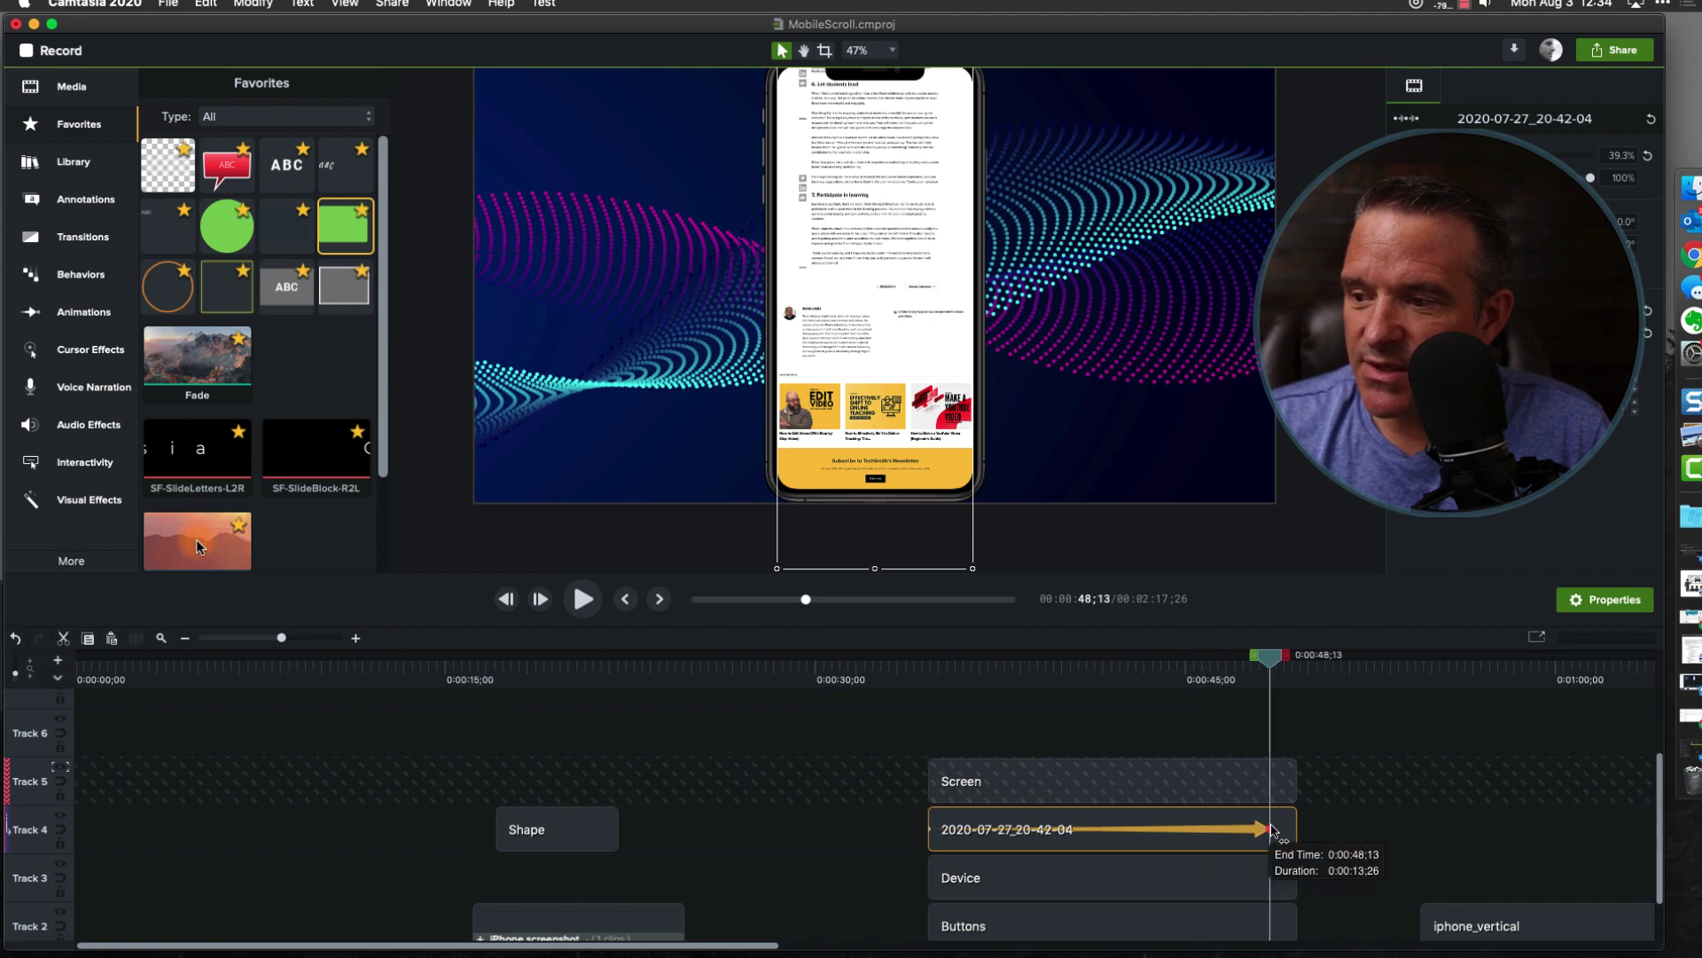
click(919, 683)
drag(918, 682, 1241, 682)
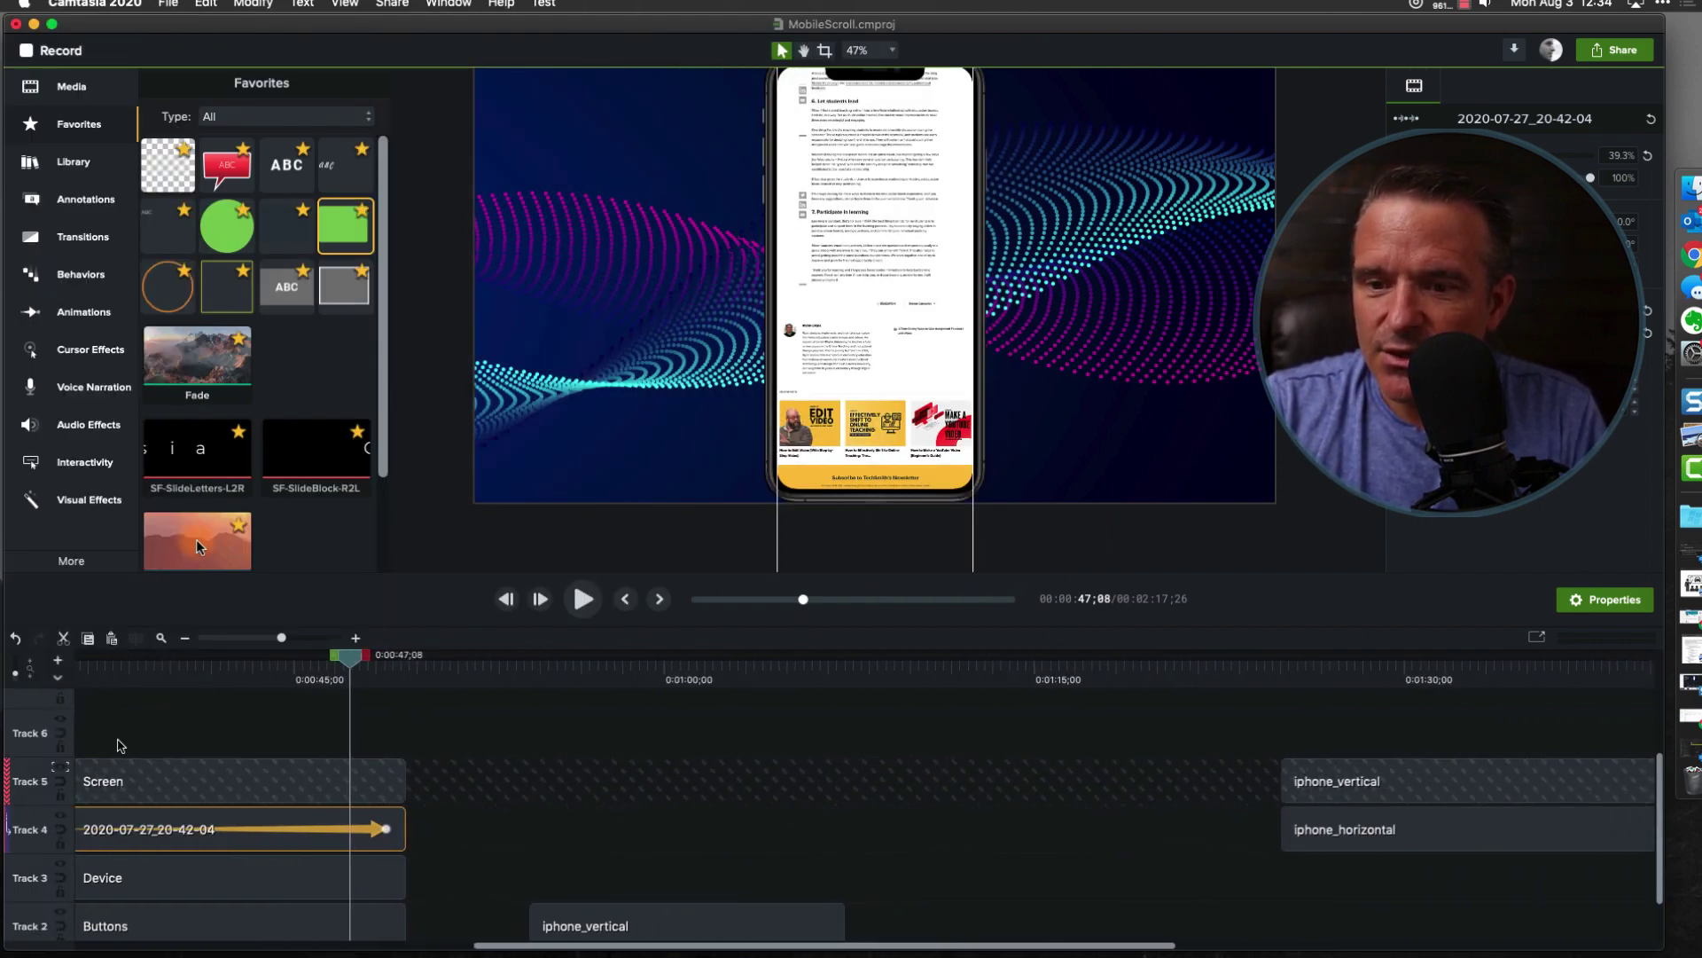
Set Track 5's track matte mode to None and move the playhead to about 1:08
click(60, 768)
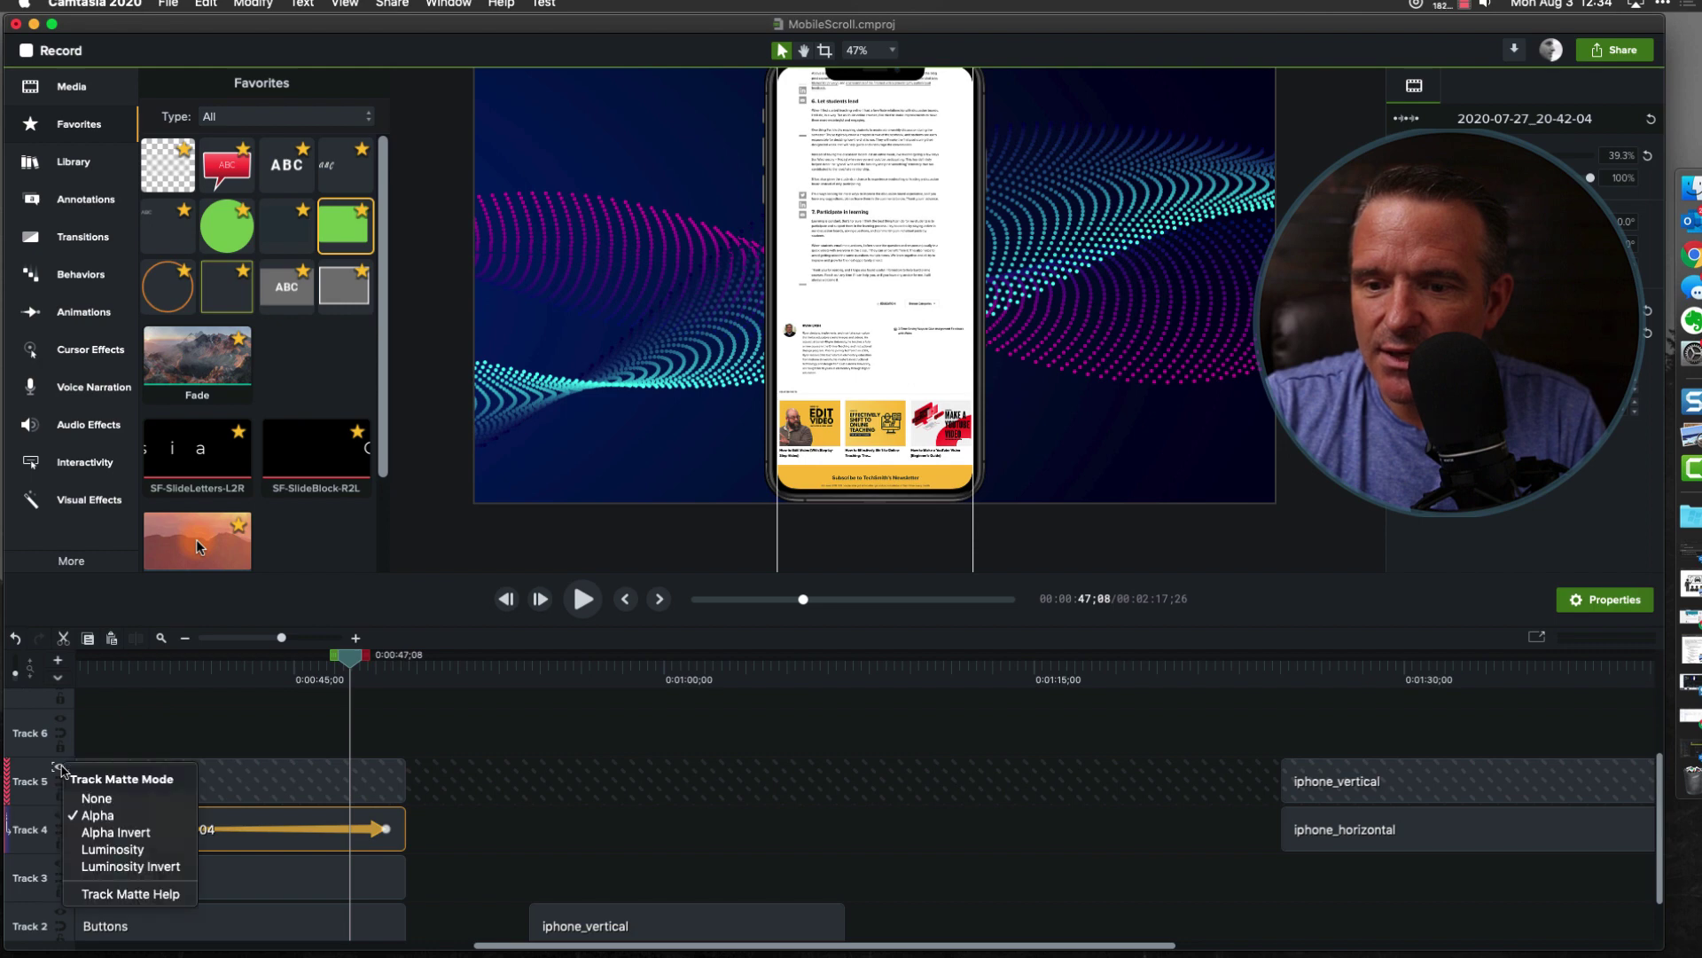
click(93, 800)
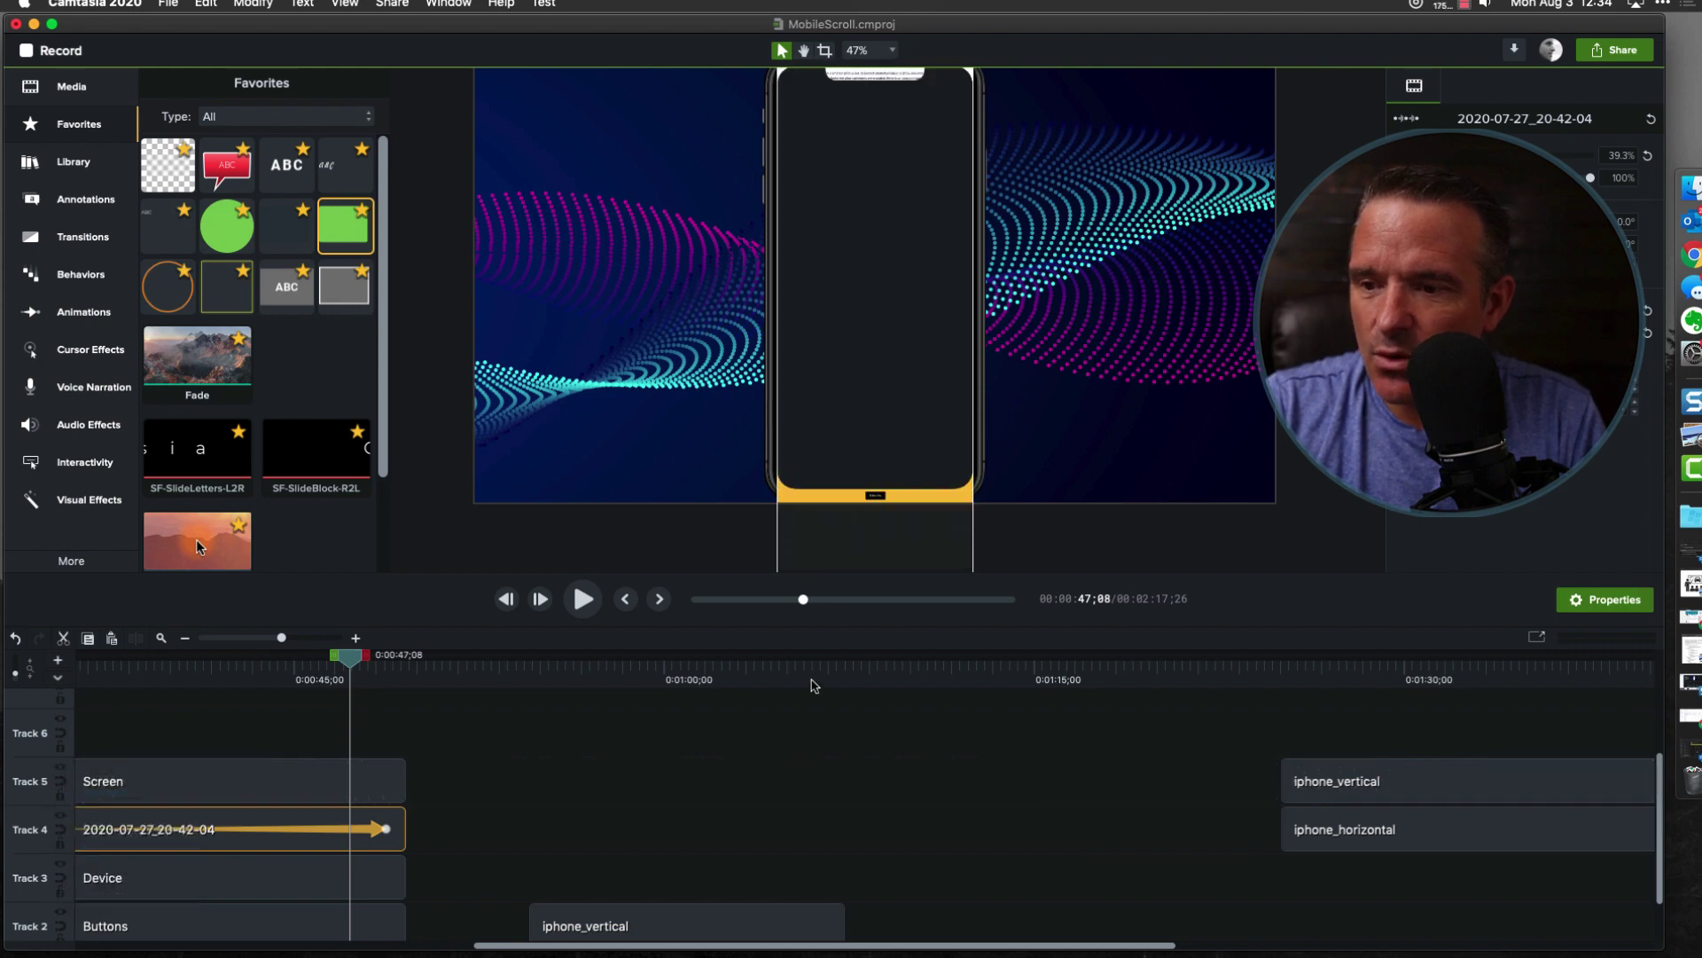
drag(611, 678, 860, 706)
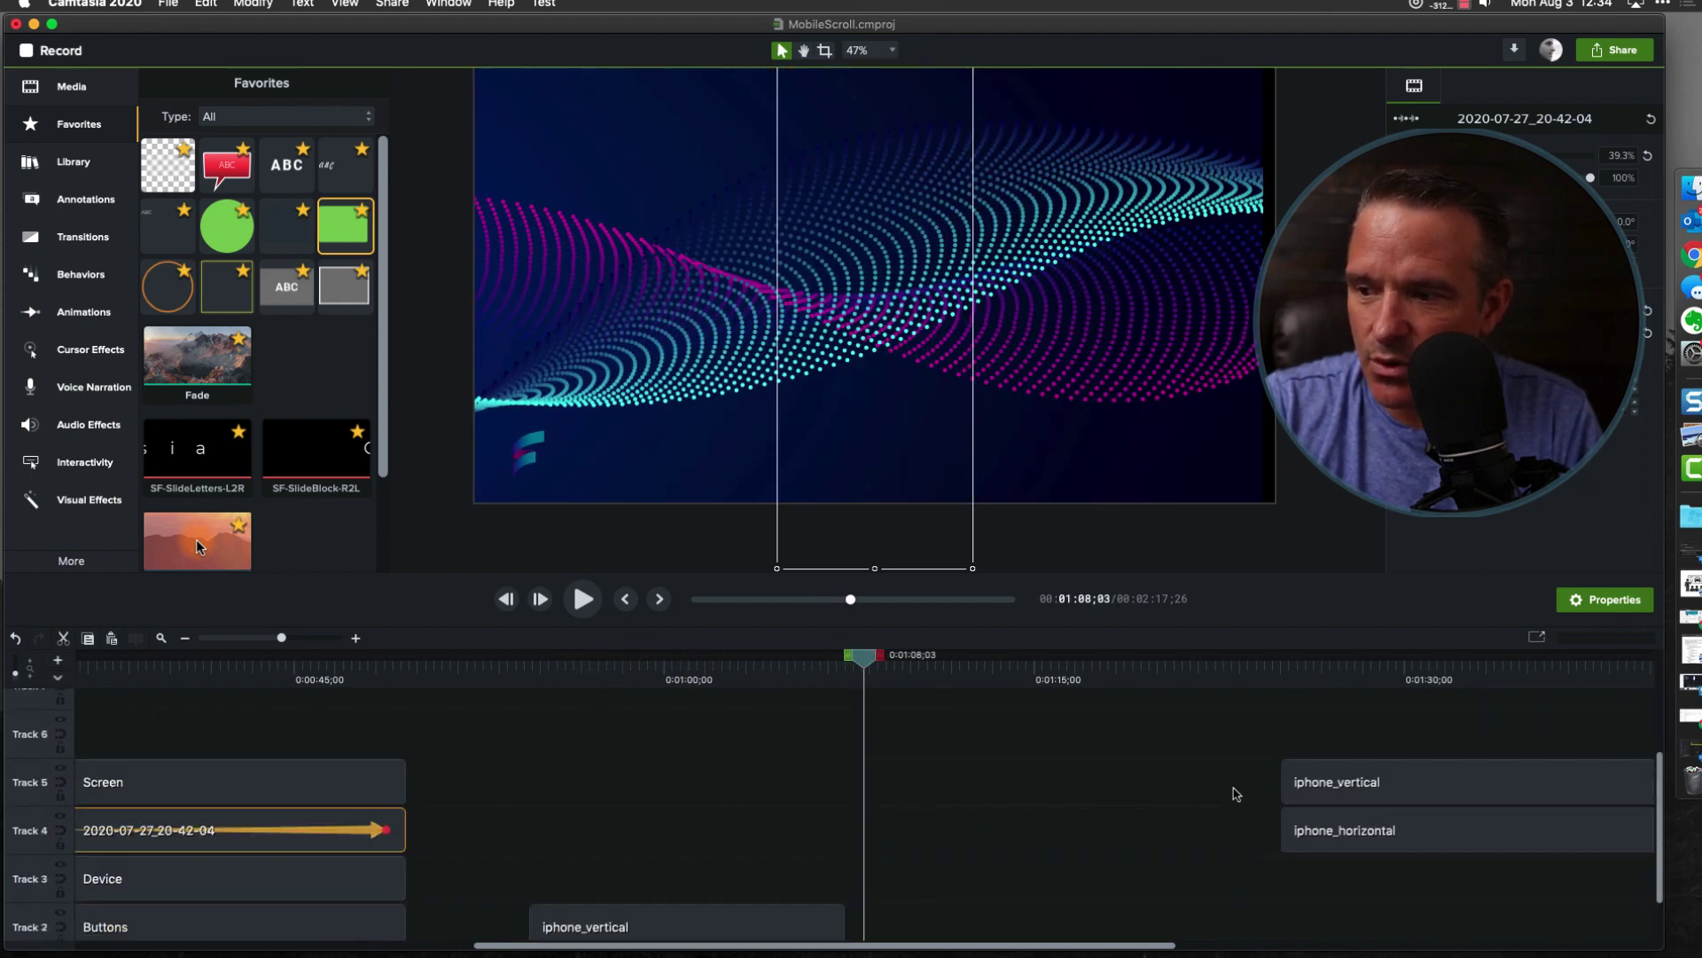
scroll(1232, 793, down, 2)
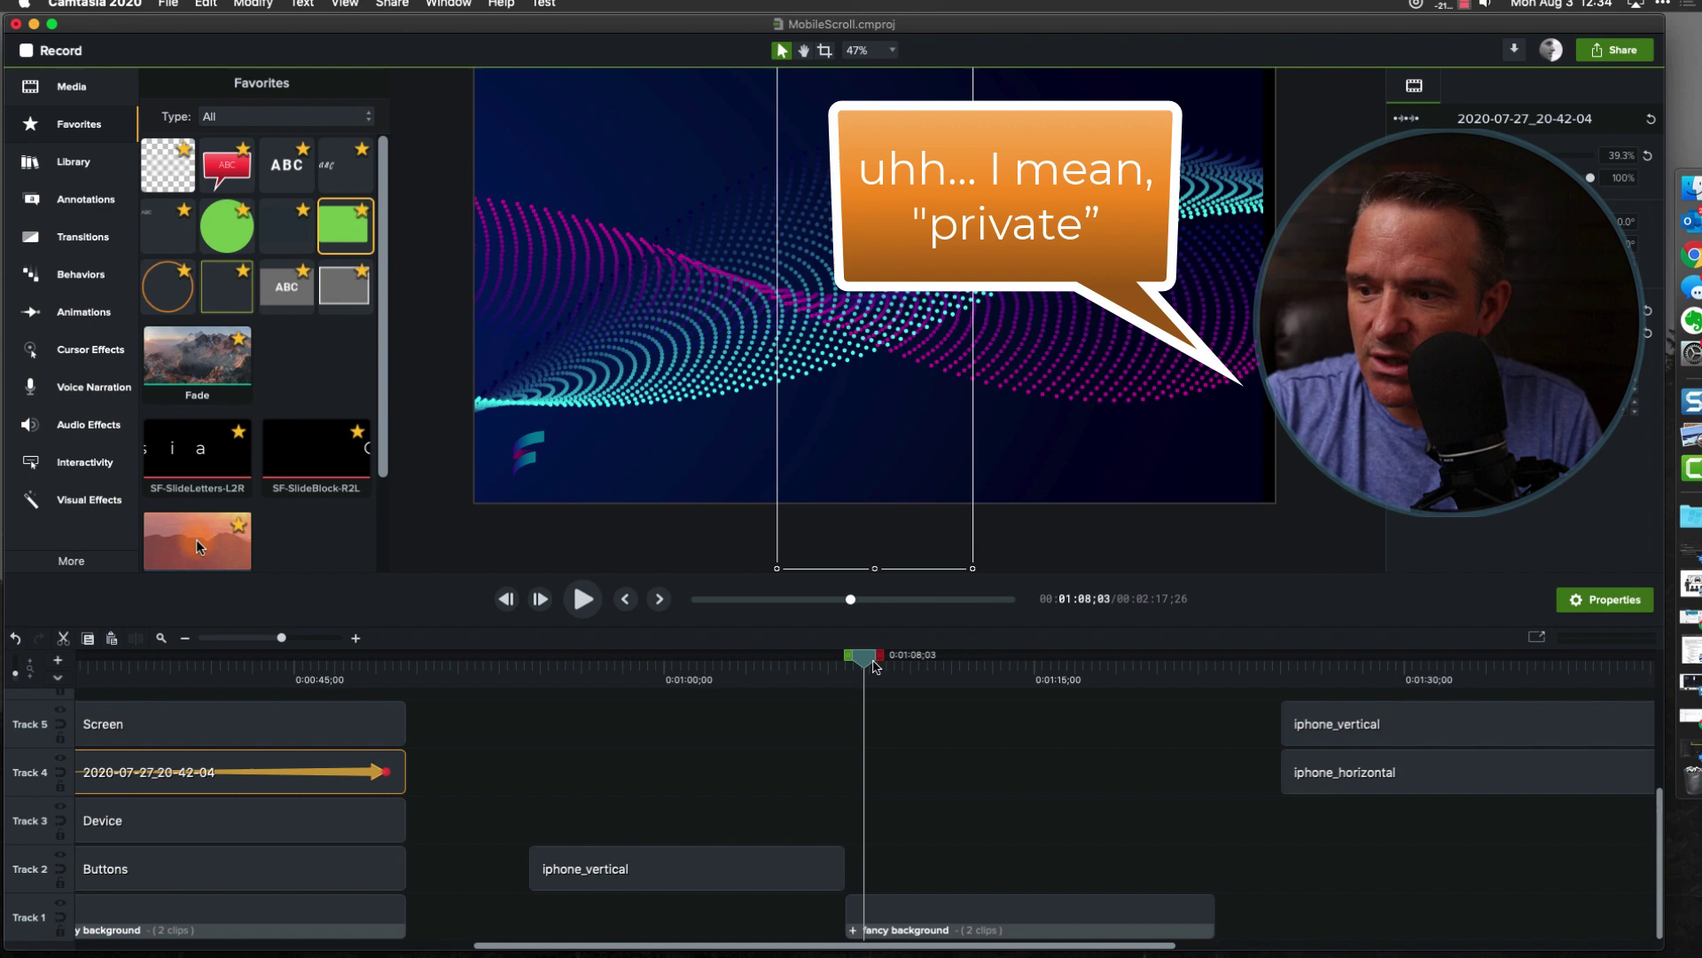
Add the 03-iPhone-11-Pro-Max-Realistic-Portrait device template to Track 2 at about 1:10 and ungroup it
drag(875, 665, 931, 667)
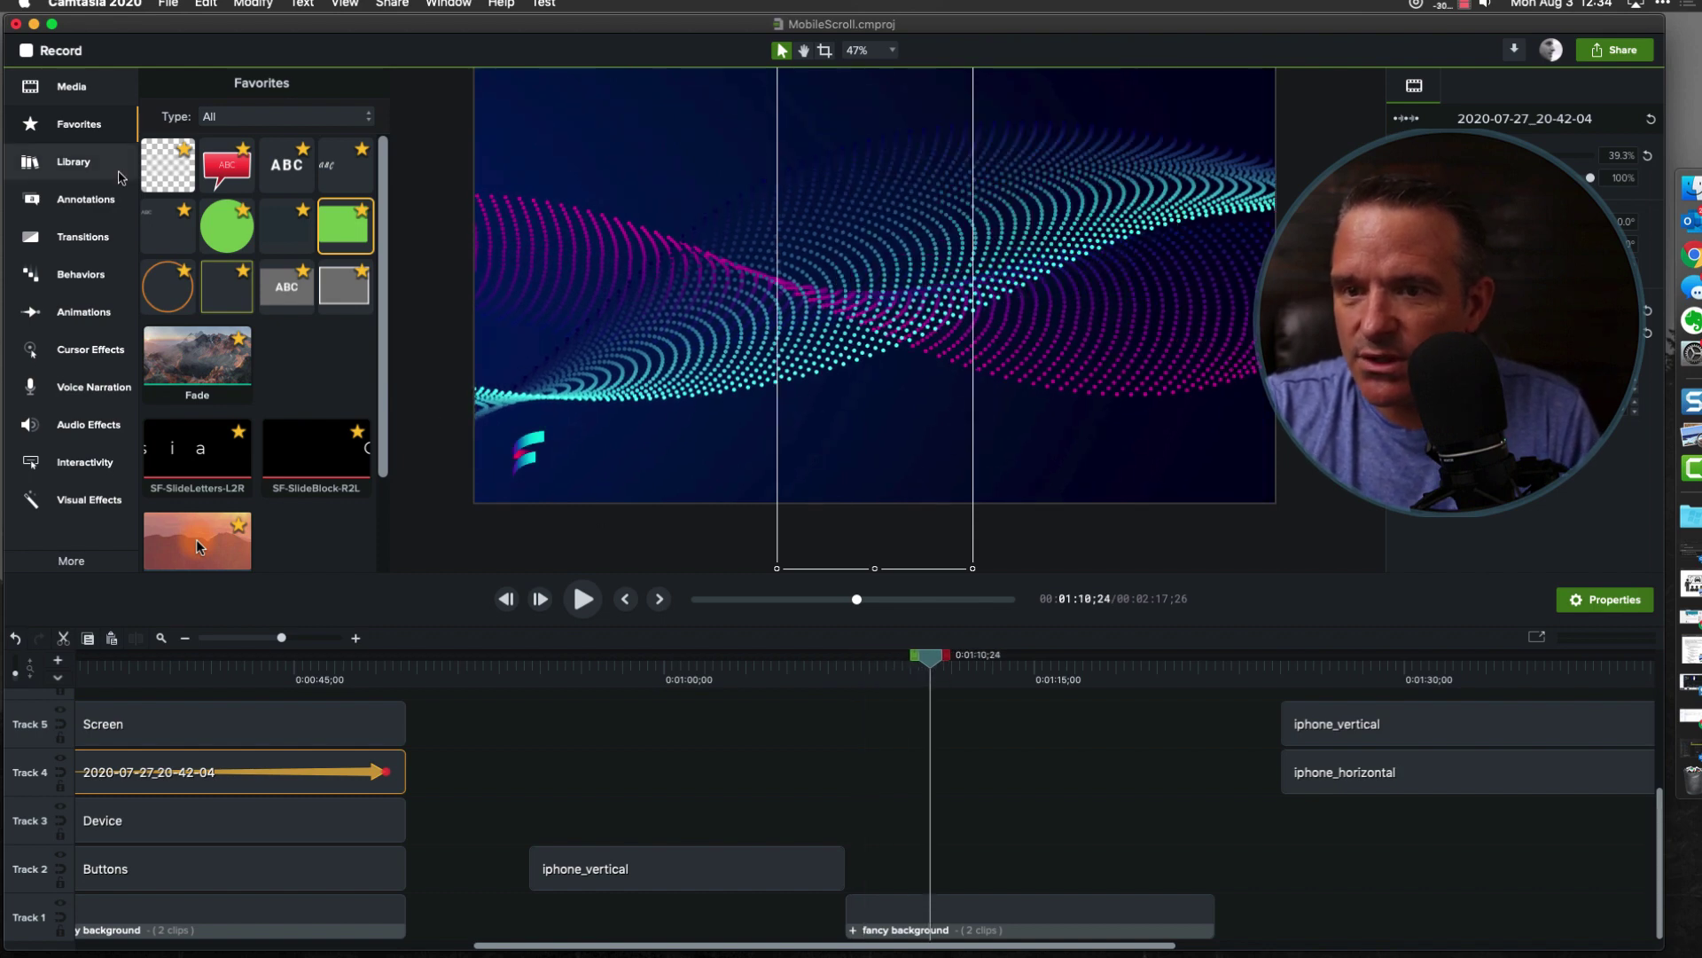
click(89, 169)
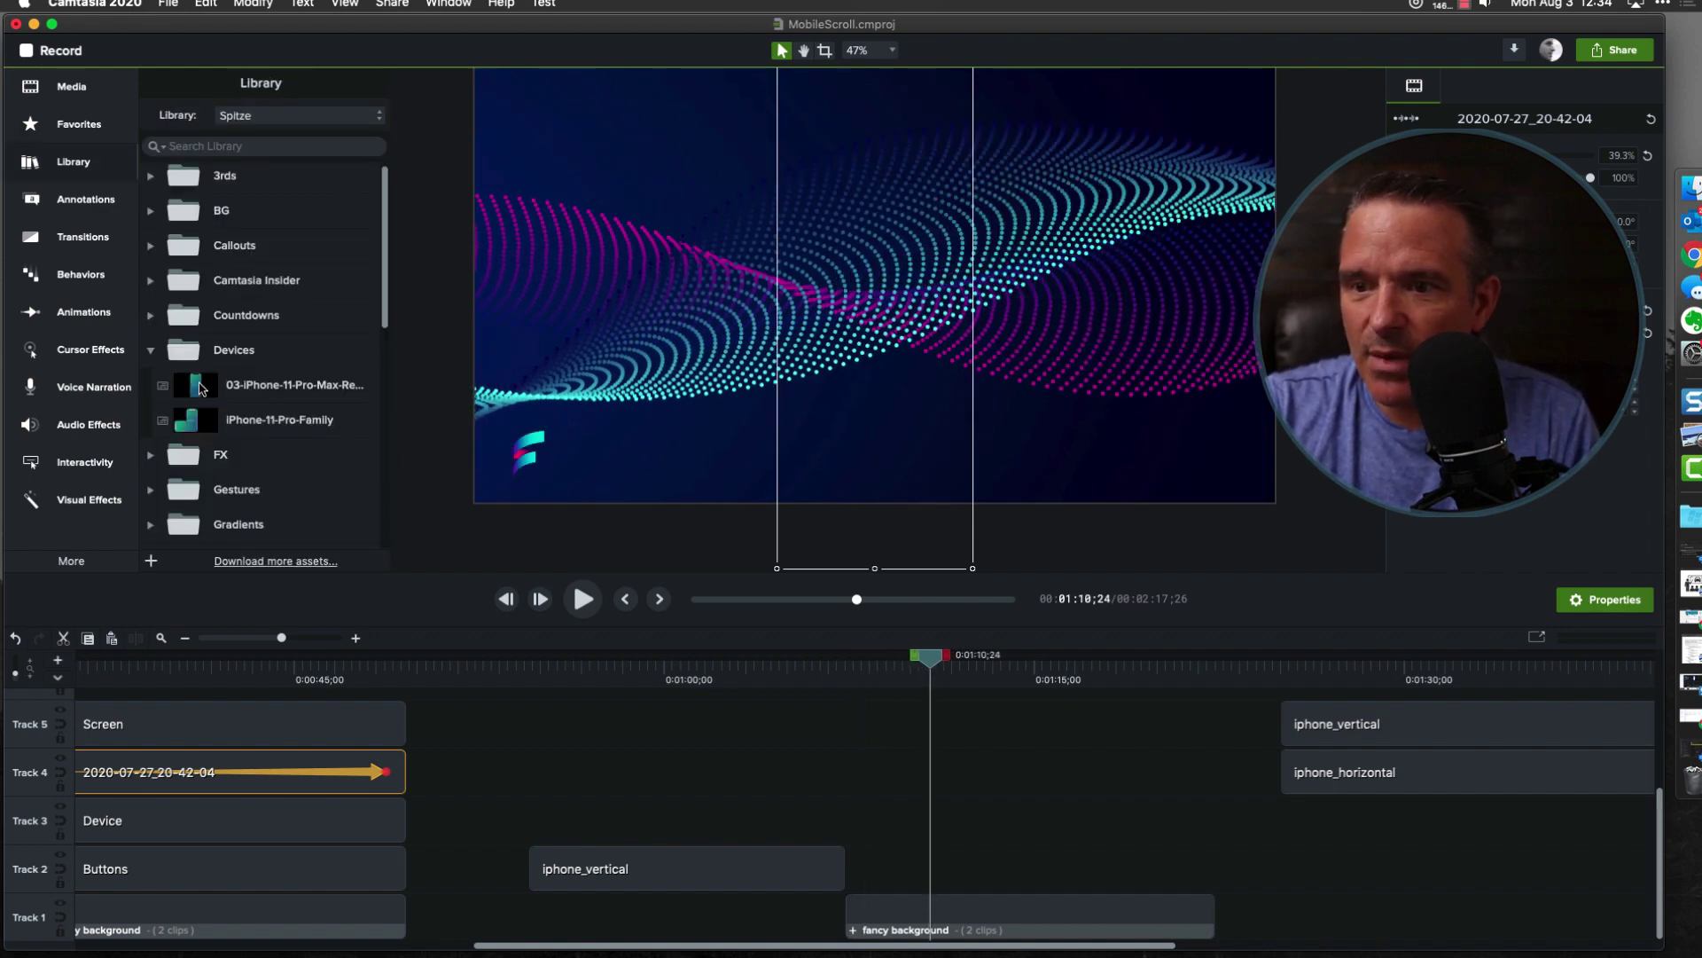
drag(201, 388, 846, 884)
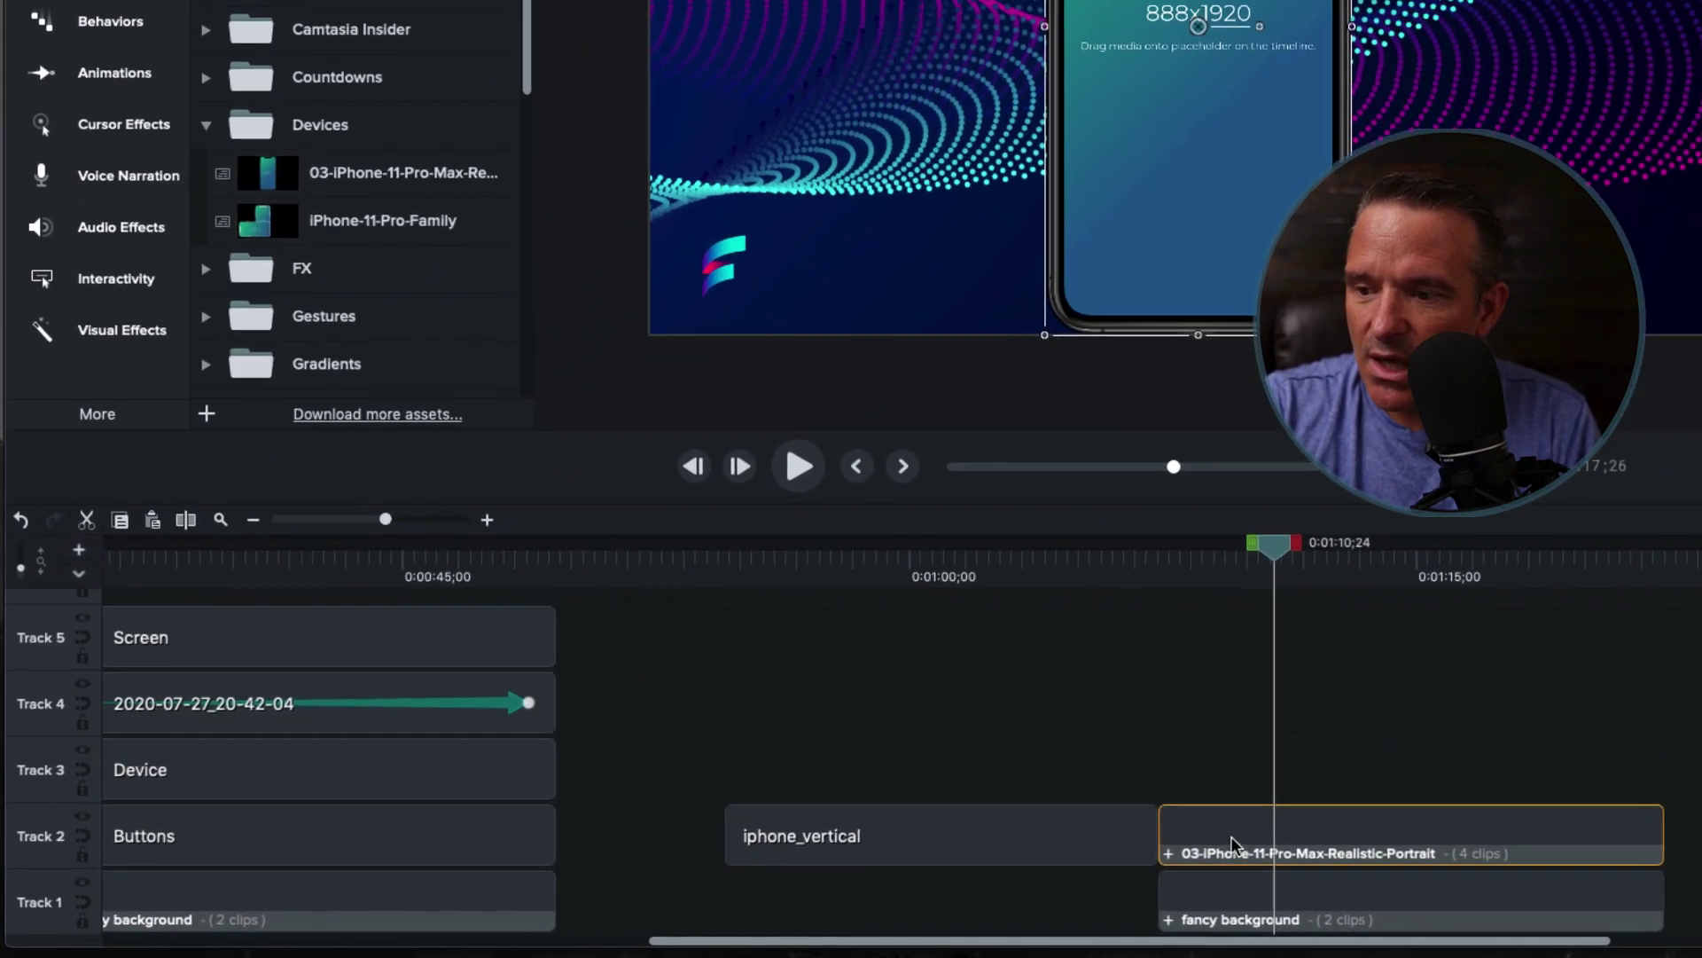
right_click(875, 876)
click(1227, 771)
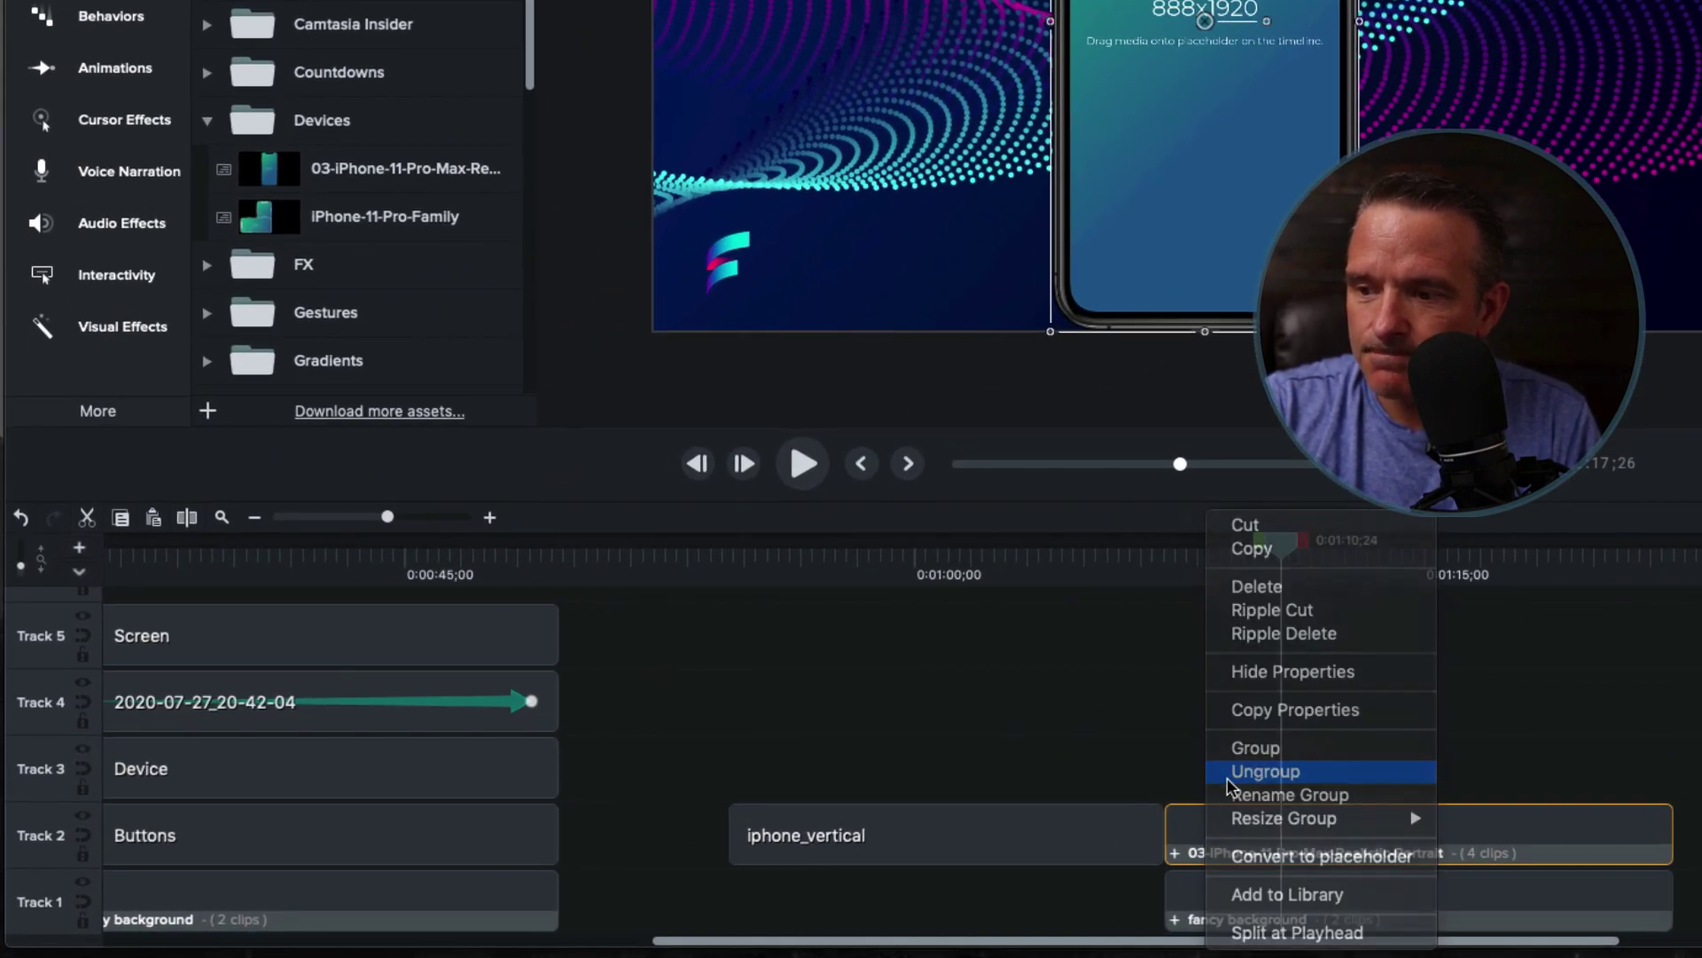
Replace the 888x1920 screen placeholder with the iphone_vertical recording, keeping the clip speed
click(1002, 764)
click(950, 831)
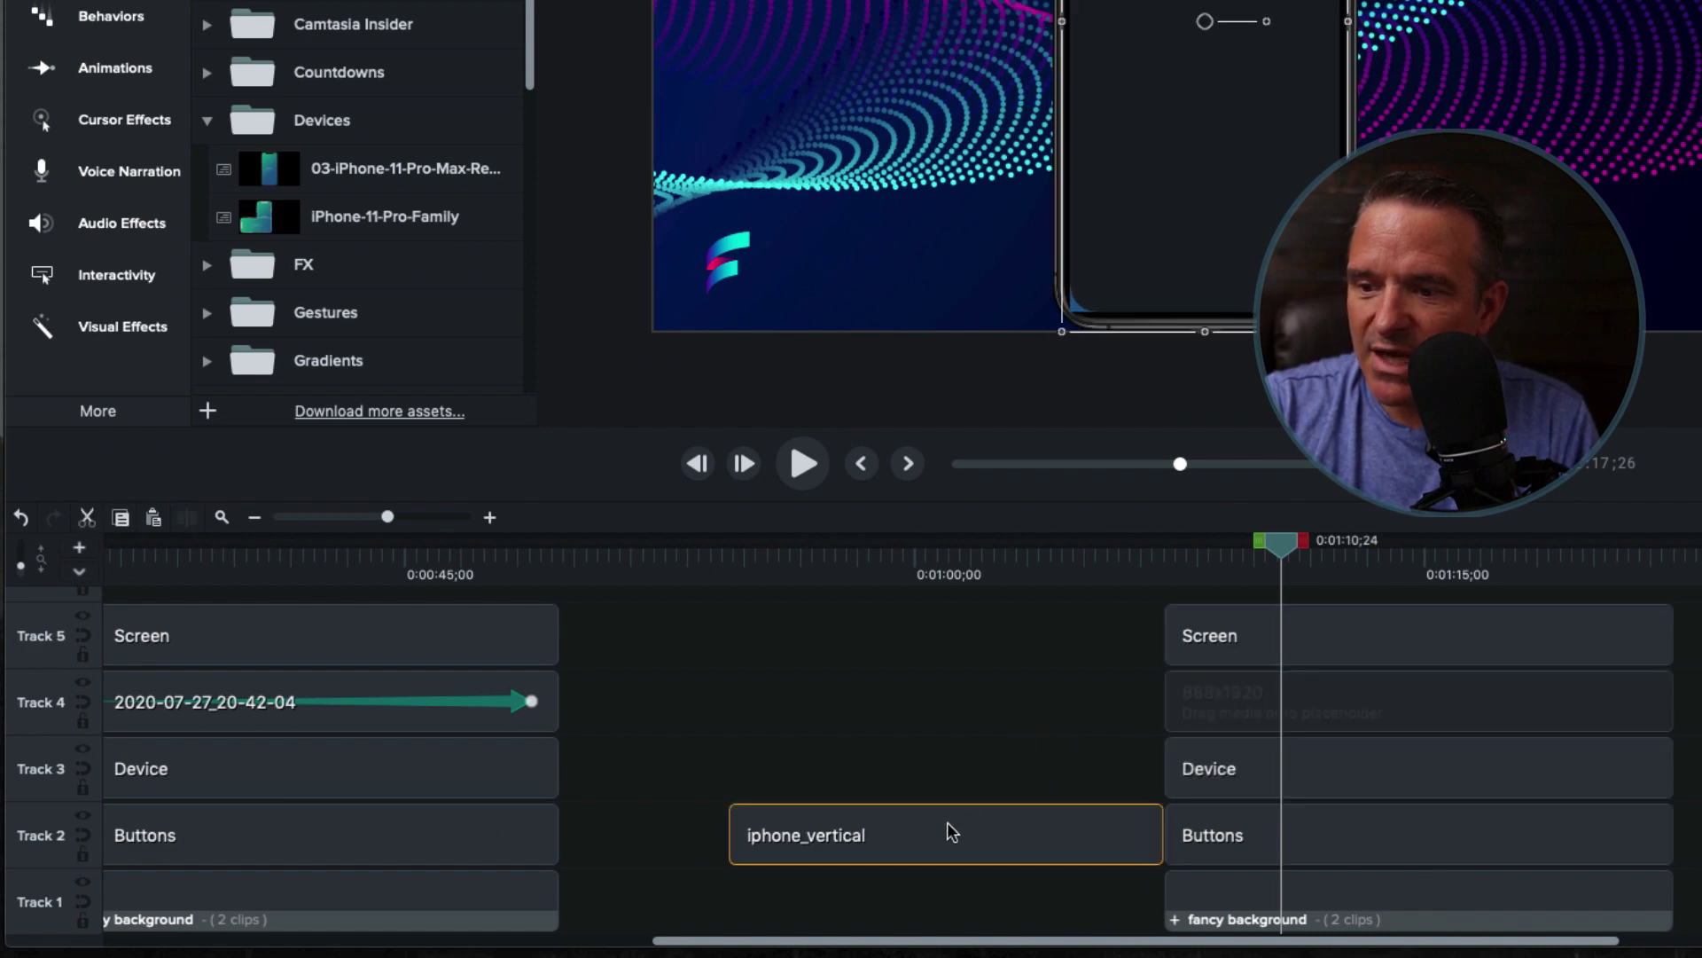
click(839, 543)
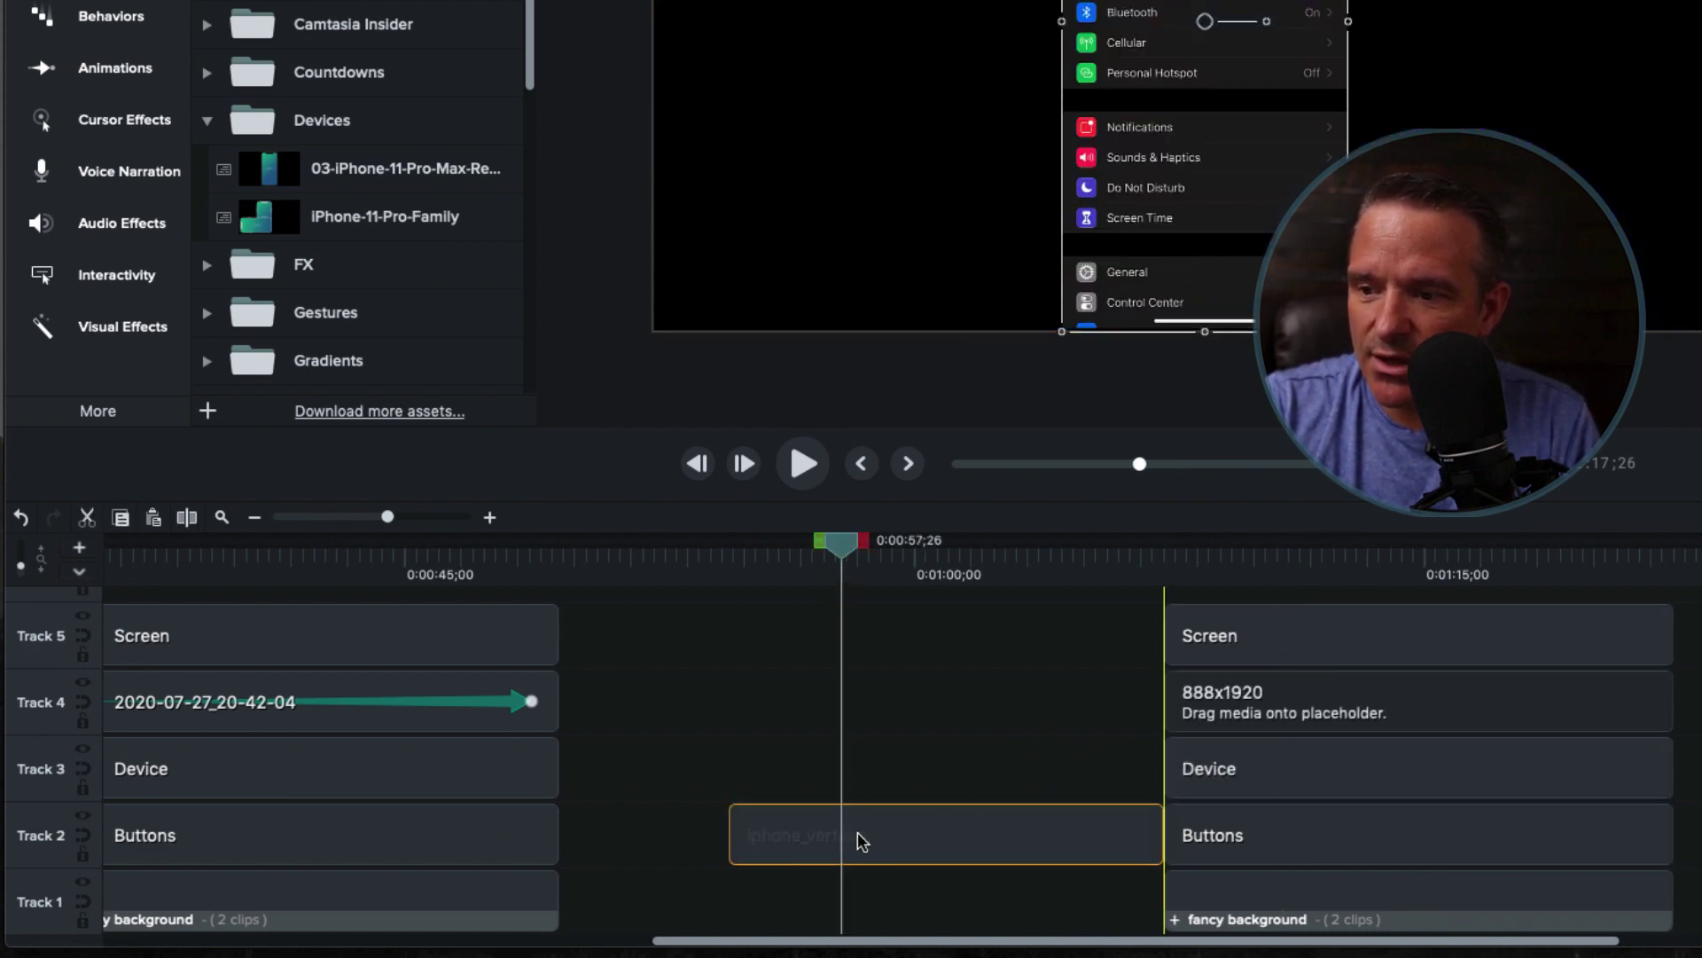
drag(858, 831, 1274, 715)
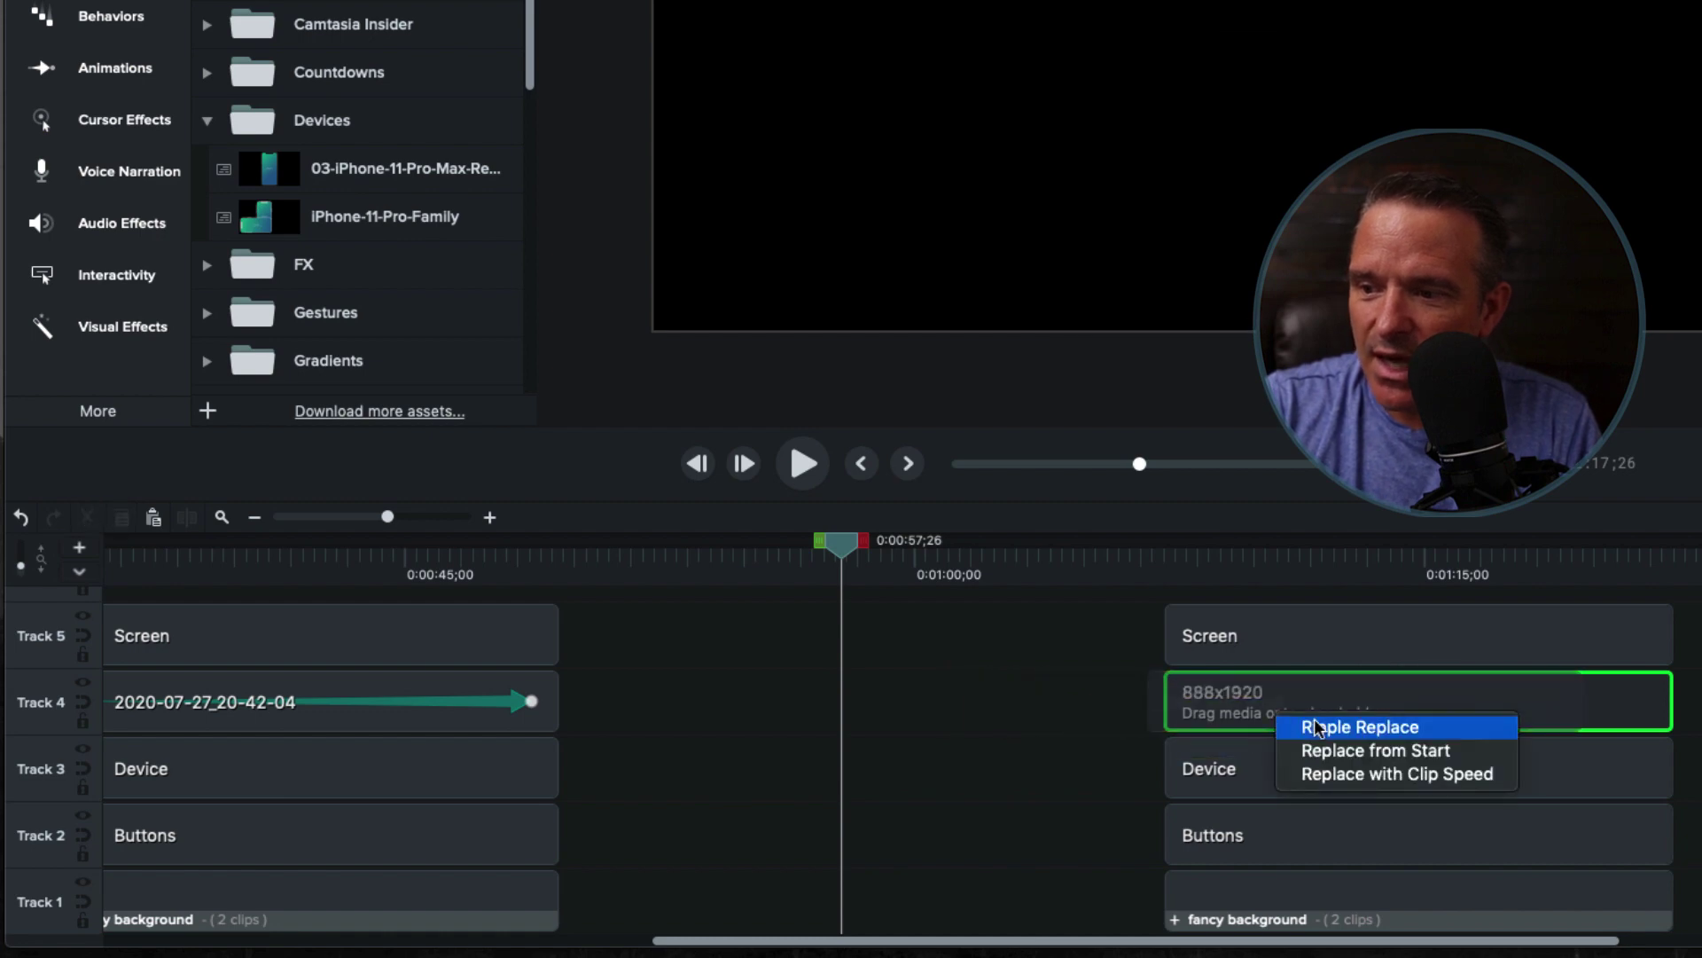
click(1358, 776)
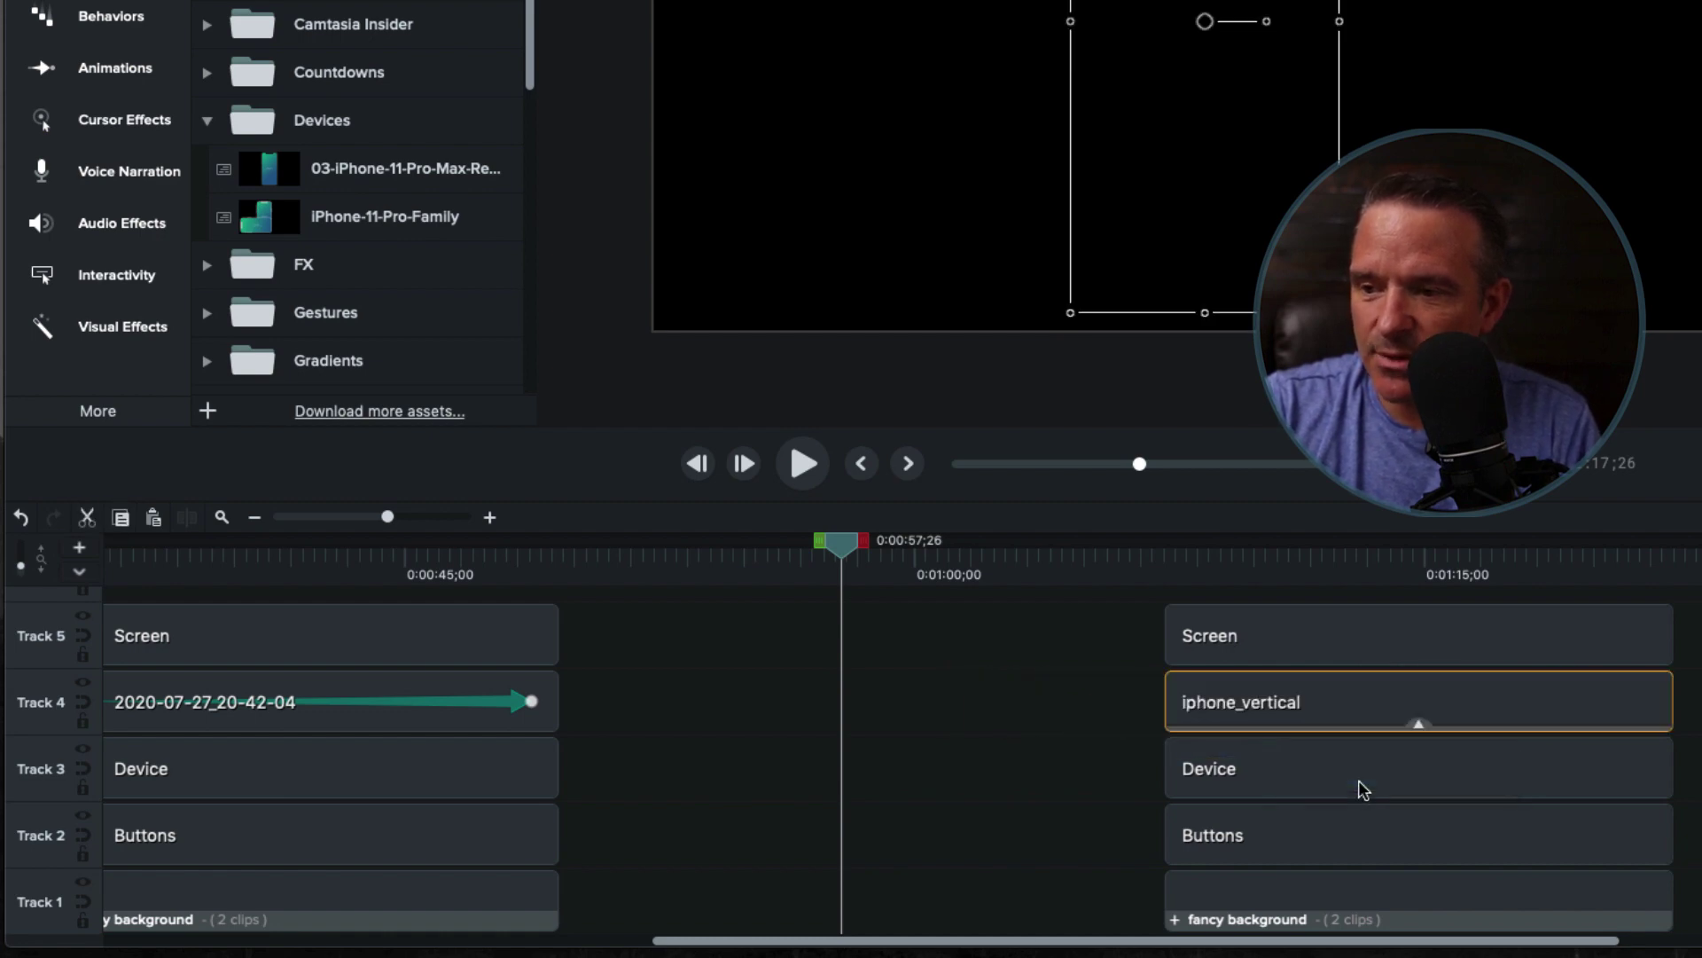
click(1189, 574)
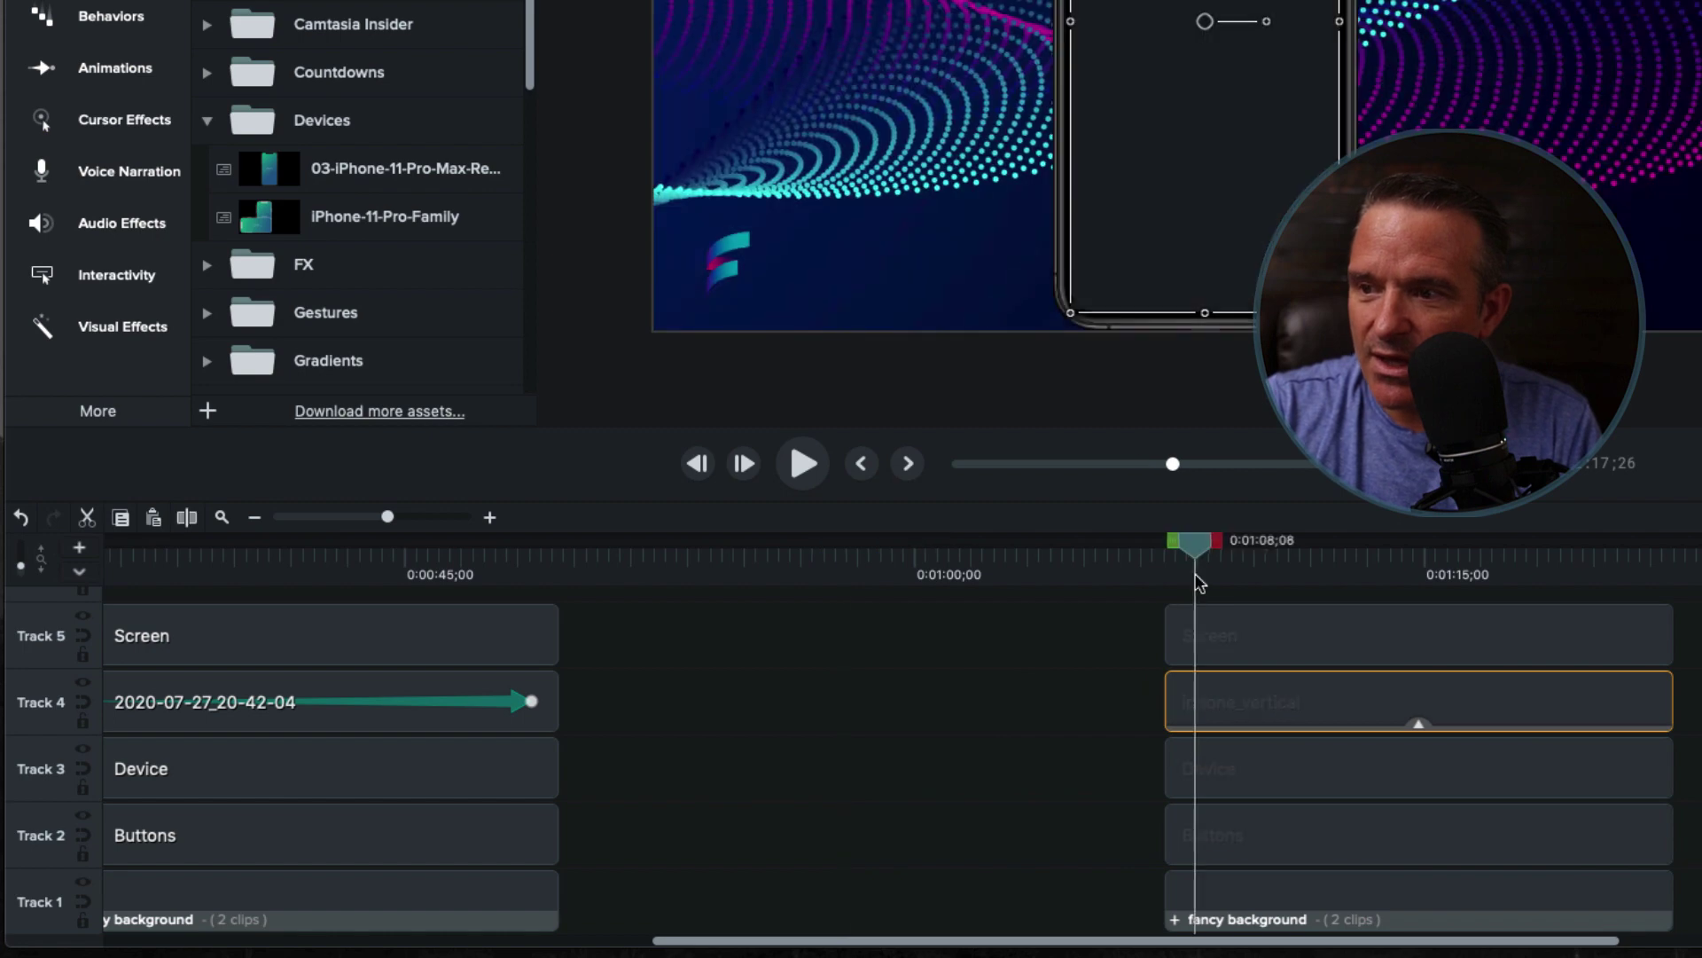
drag(1189, 574, 1257, 571)
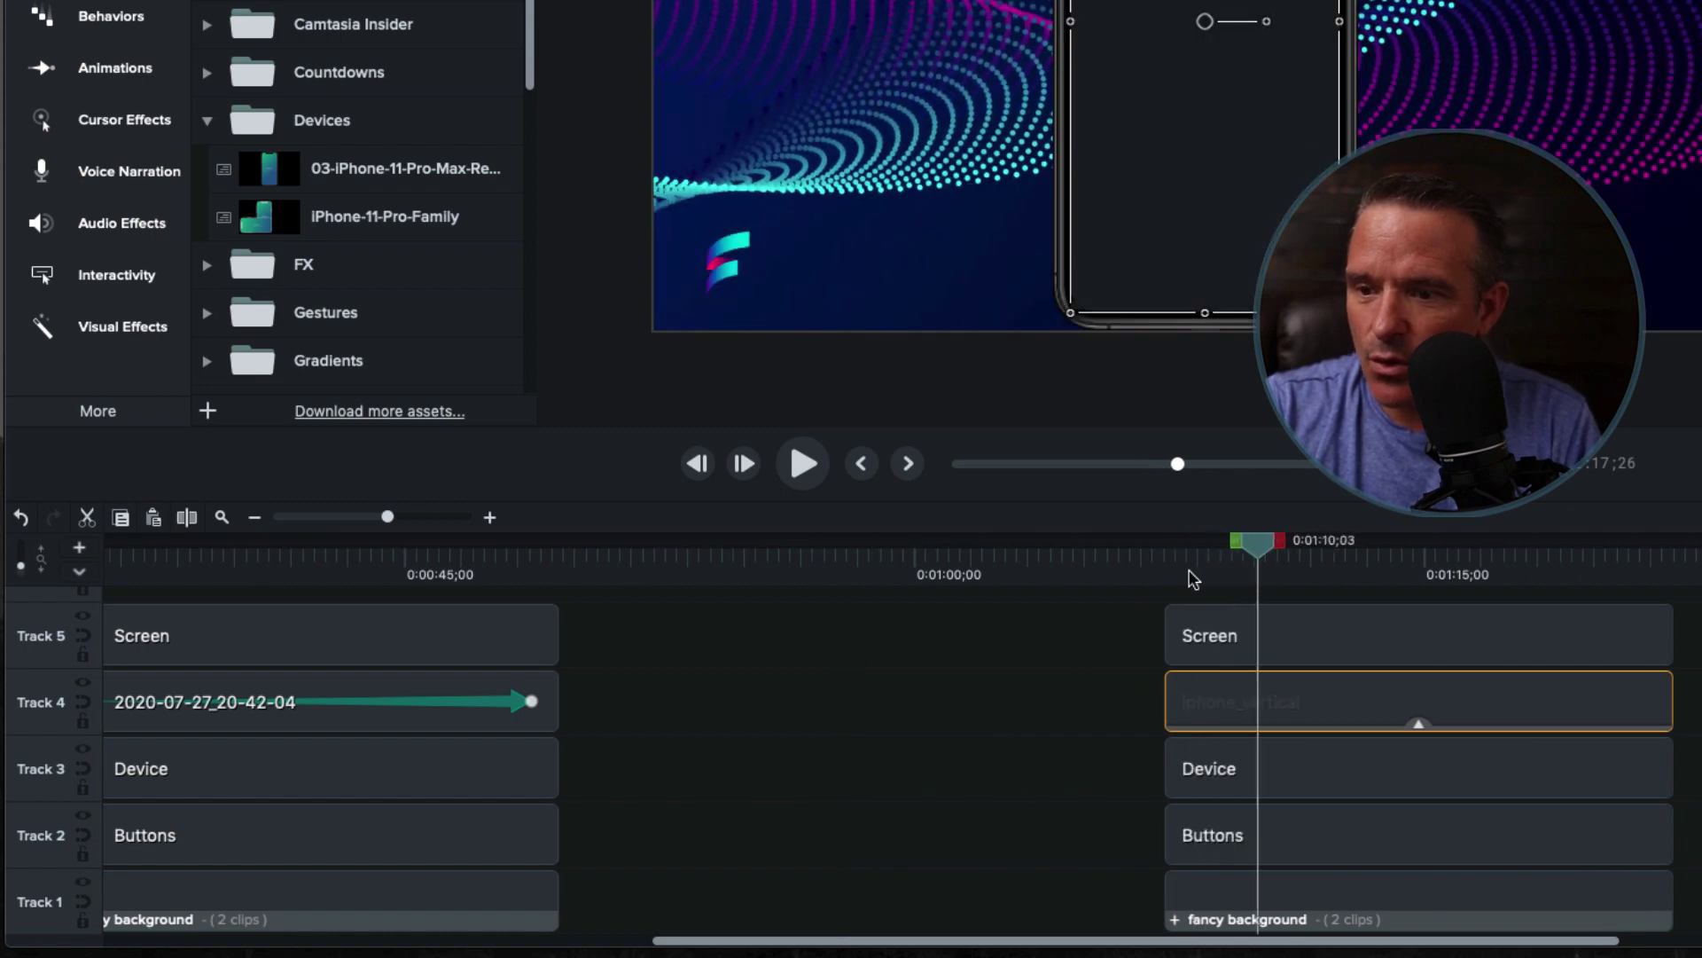
click(93, 611)
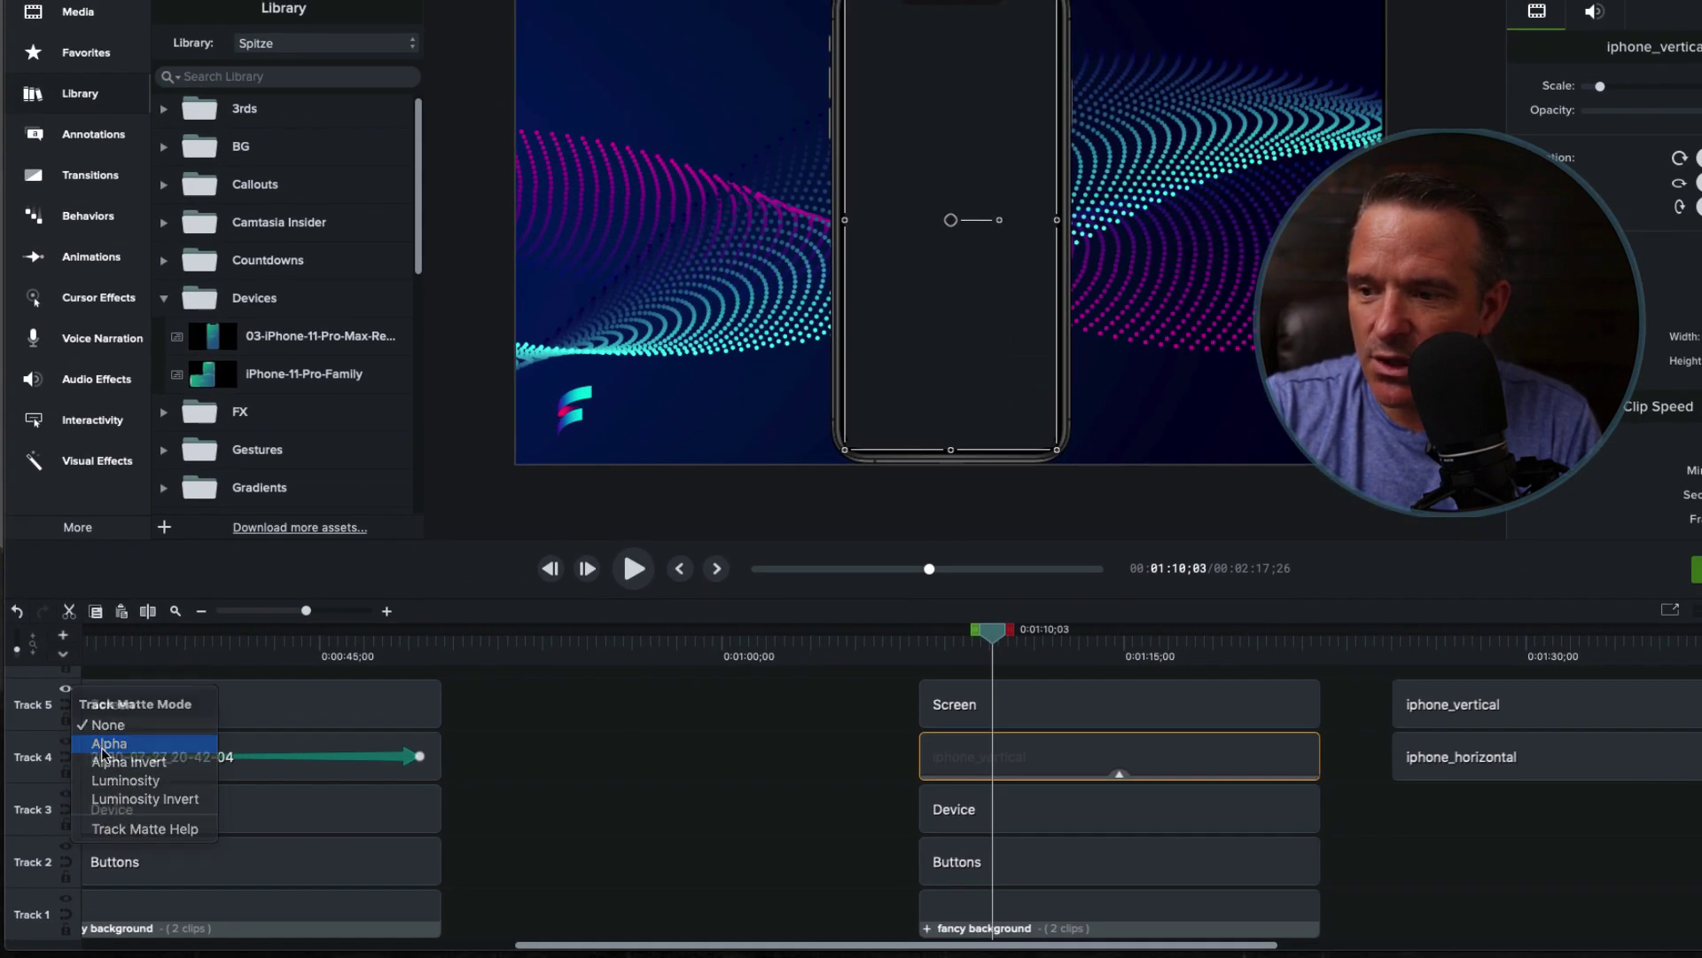
Make the Screen track an Alpha matte and group the Screen, iphone_vertical, Device and Buttons clips
click(103, 749)
drag(992, 645, 1272, 667)
drag(891, 695, 1021, 860)
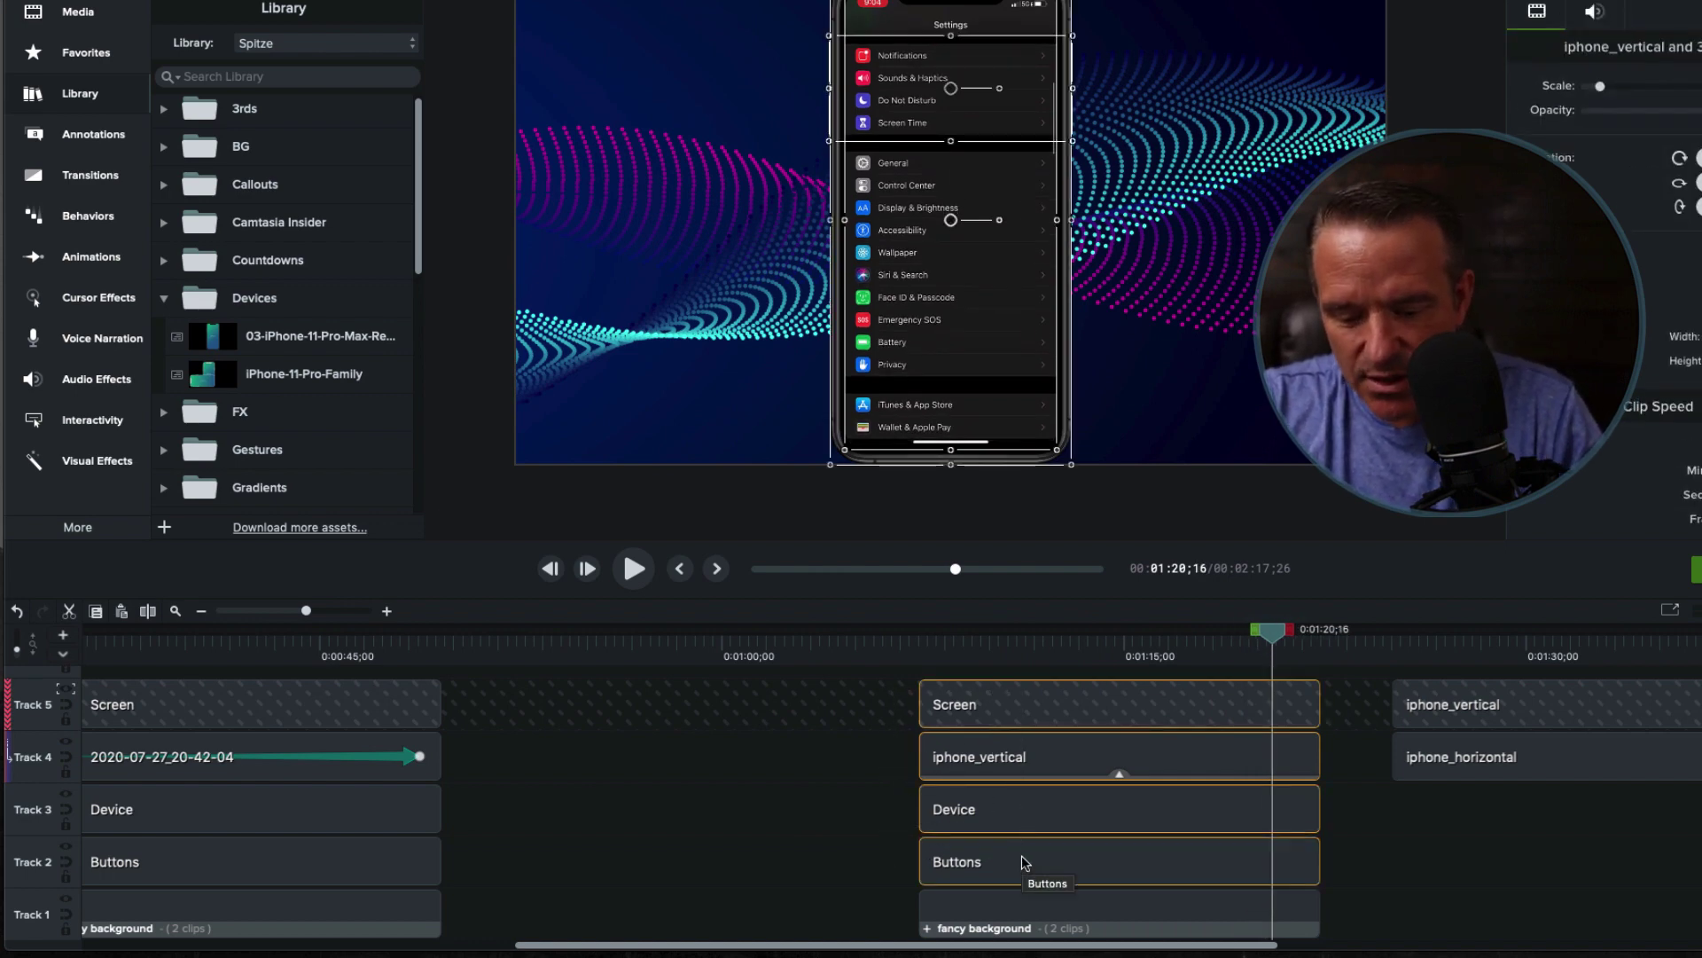
key(ctrl+g)
right_click(1022, 855)
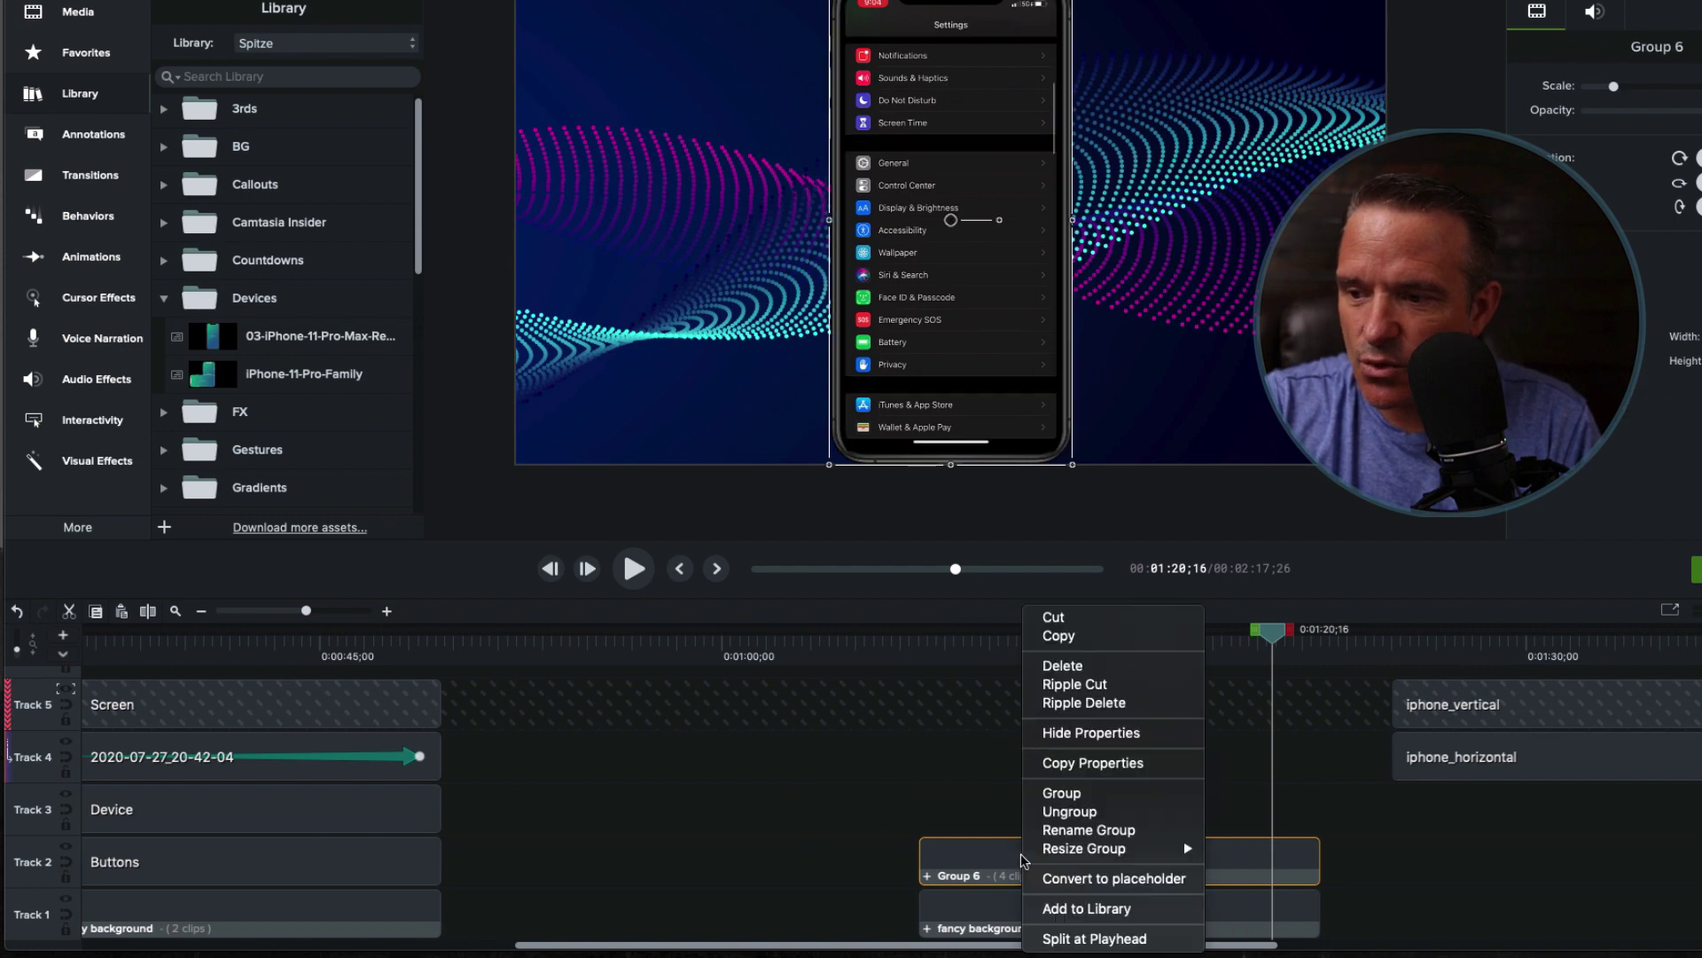
key(Escape)
Add a slow zoom animation ending at 1:14;29 that scales the phone up and shifts it lower right
click(1123, 639)
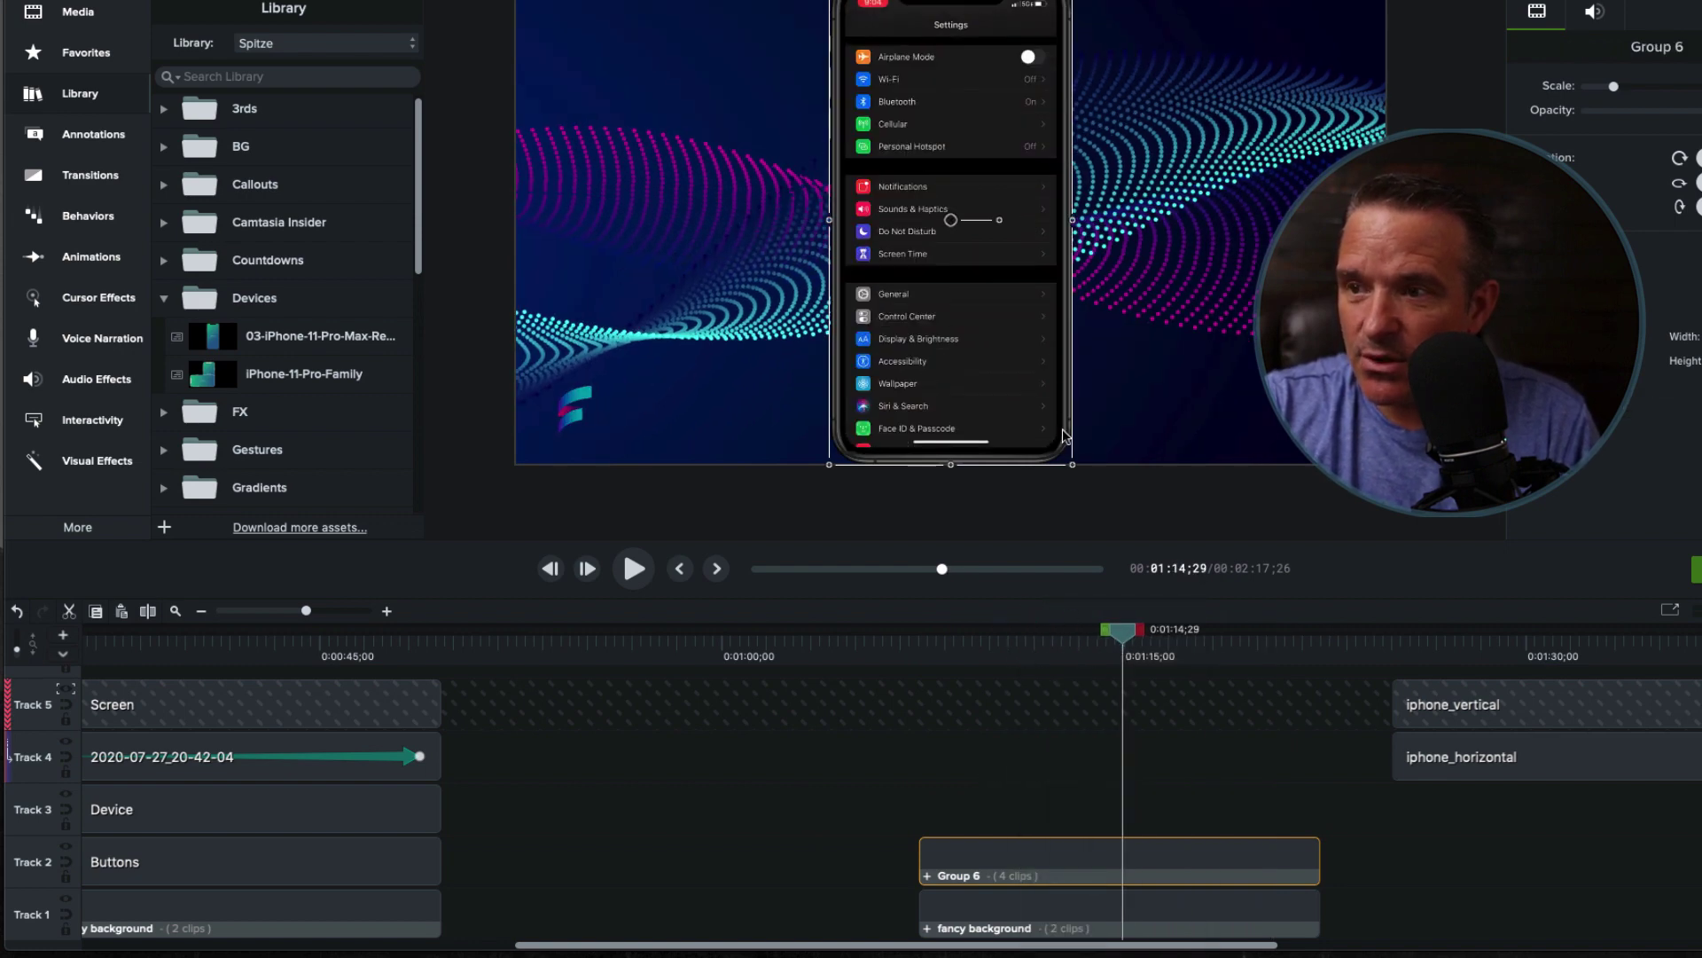
scroll(1071, 316, down, 2)
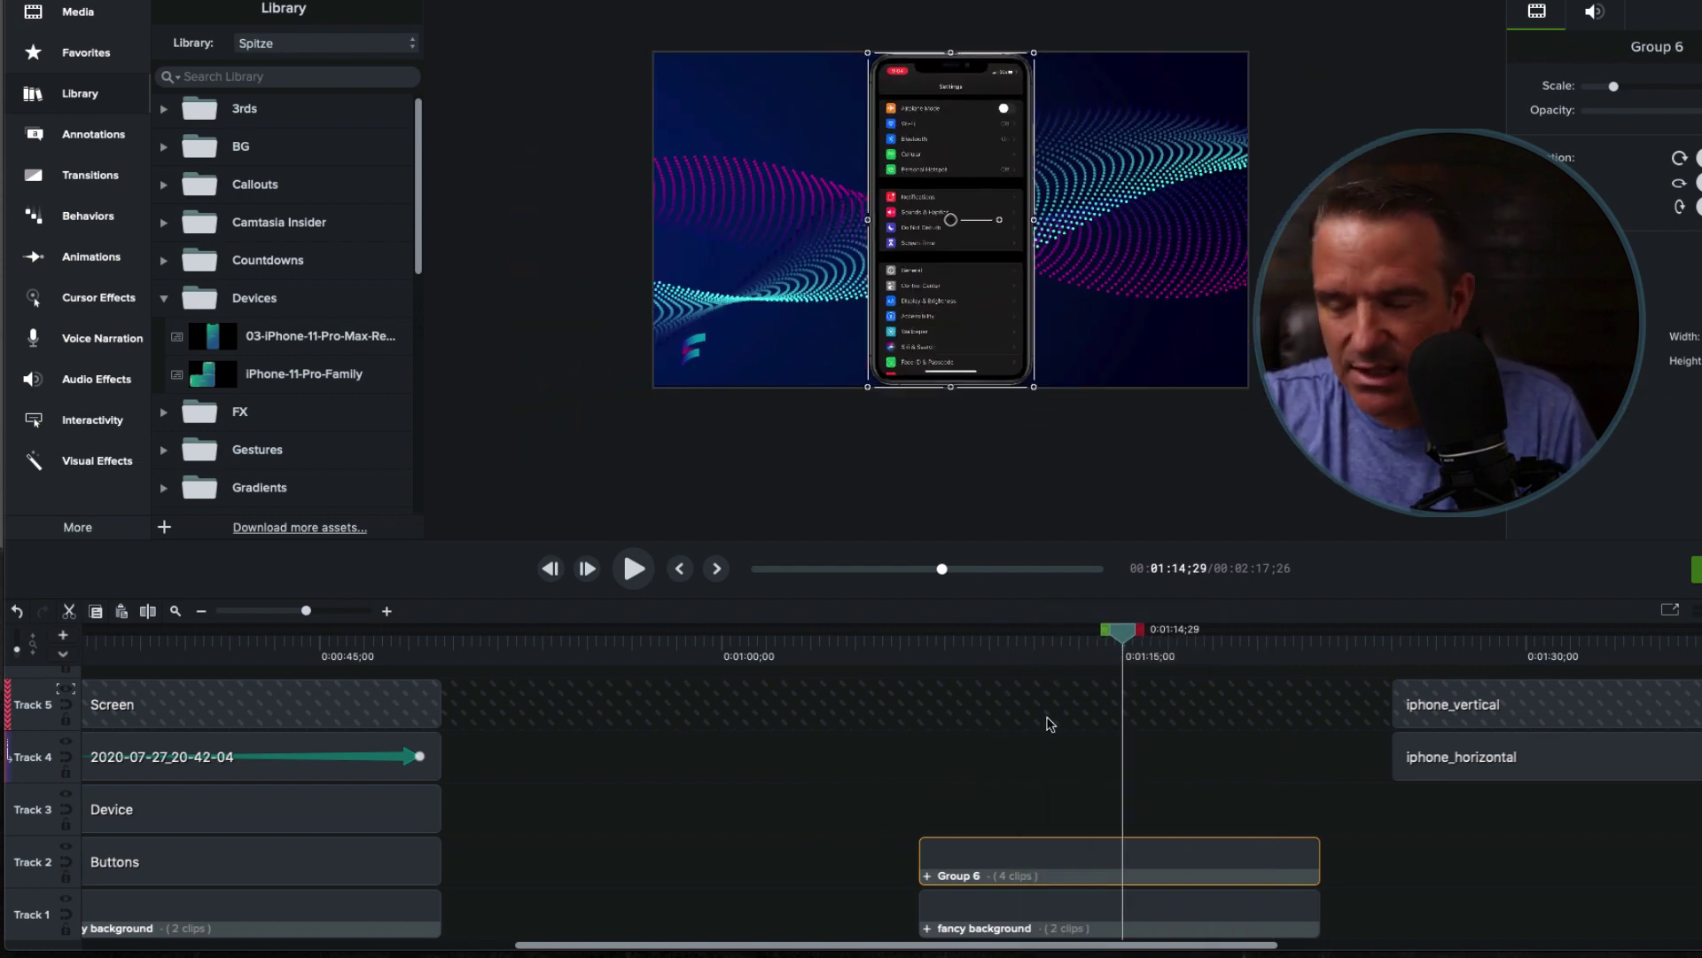
key(a)
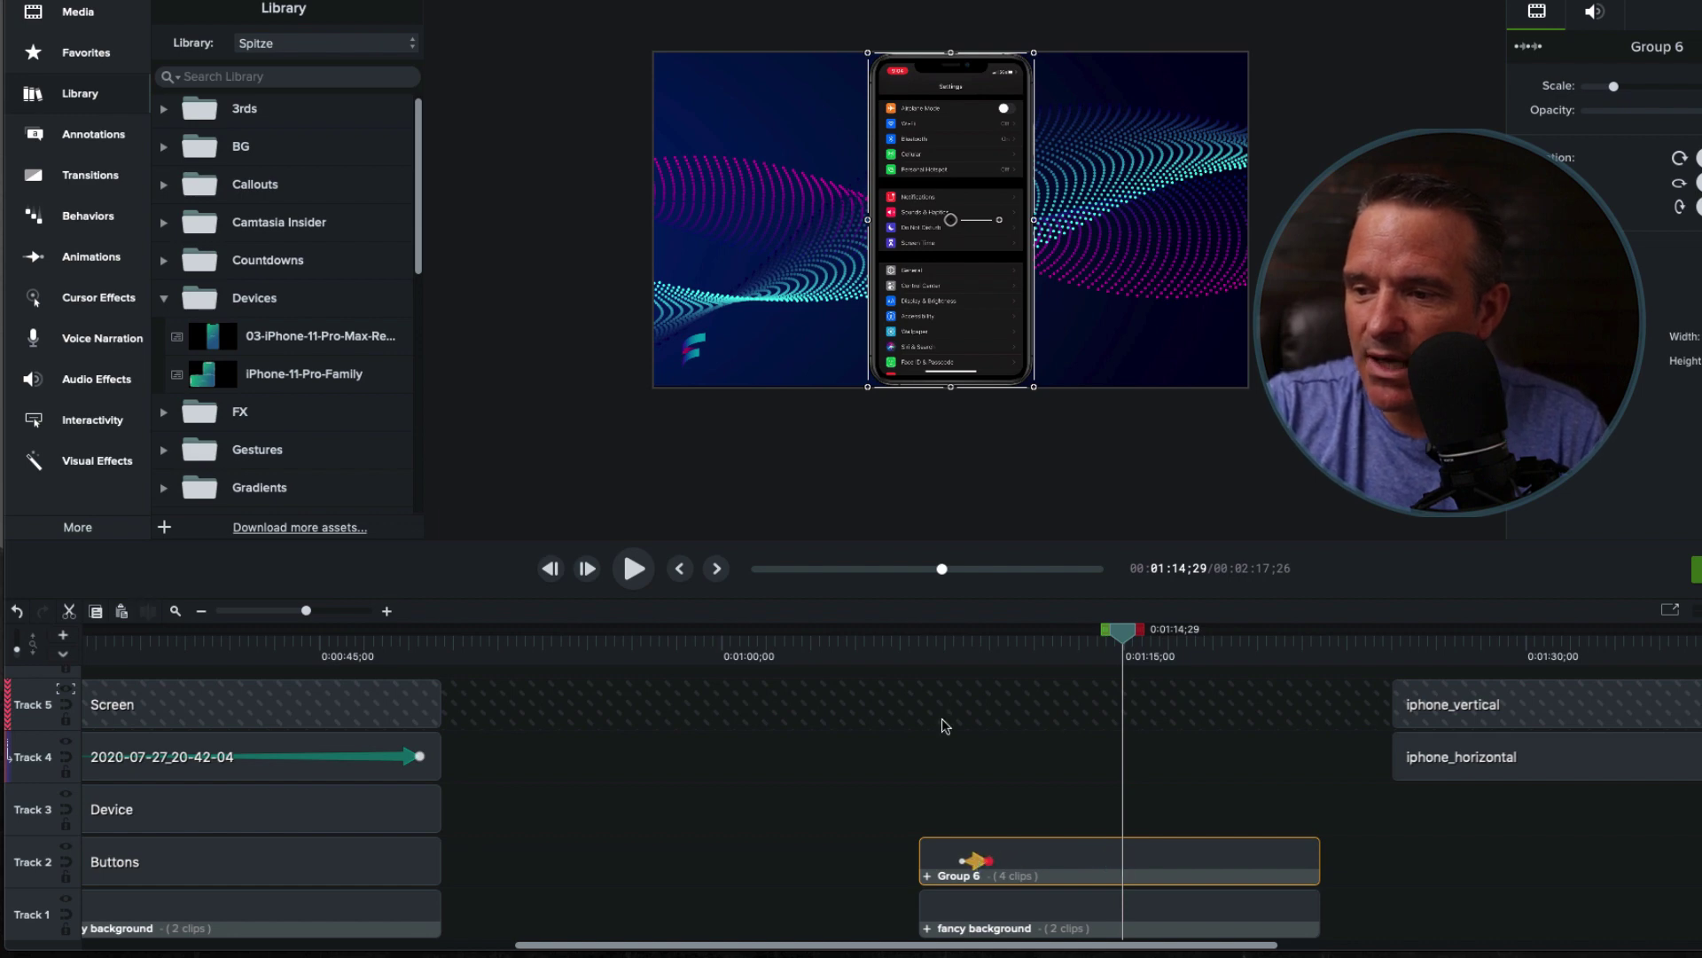
drag(916, 640, 995, 597)
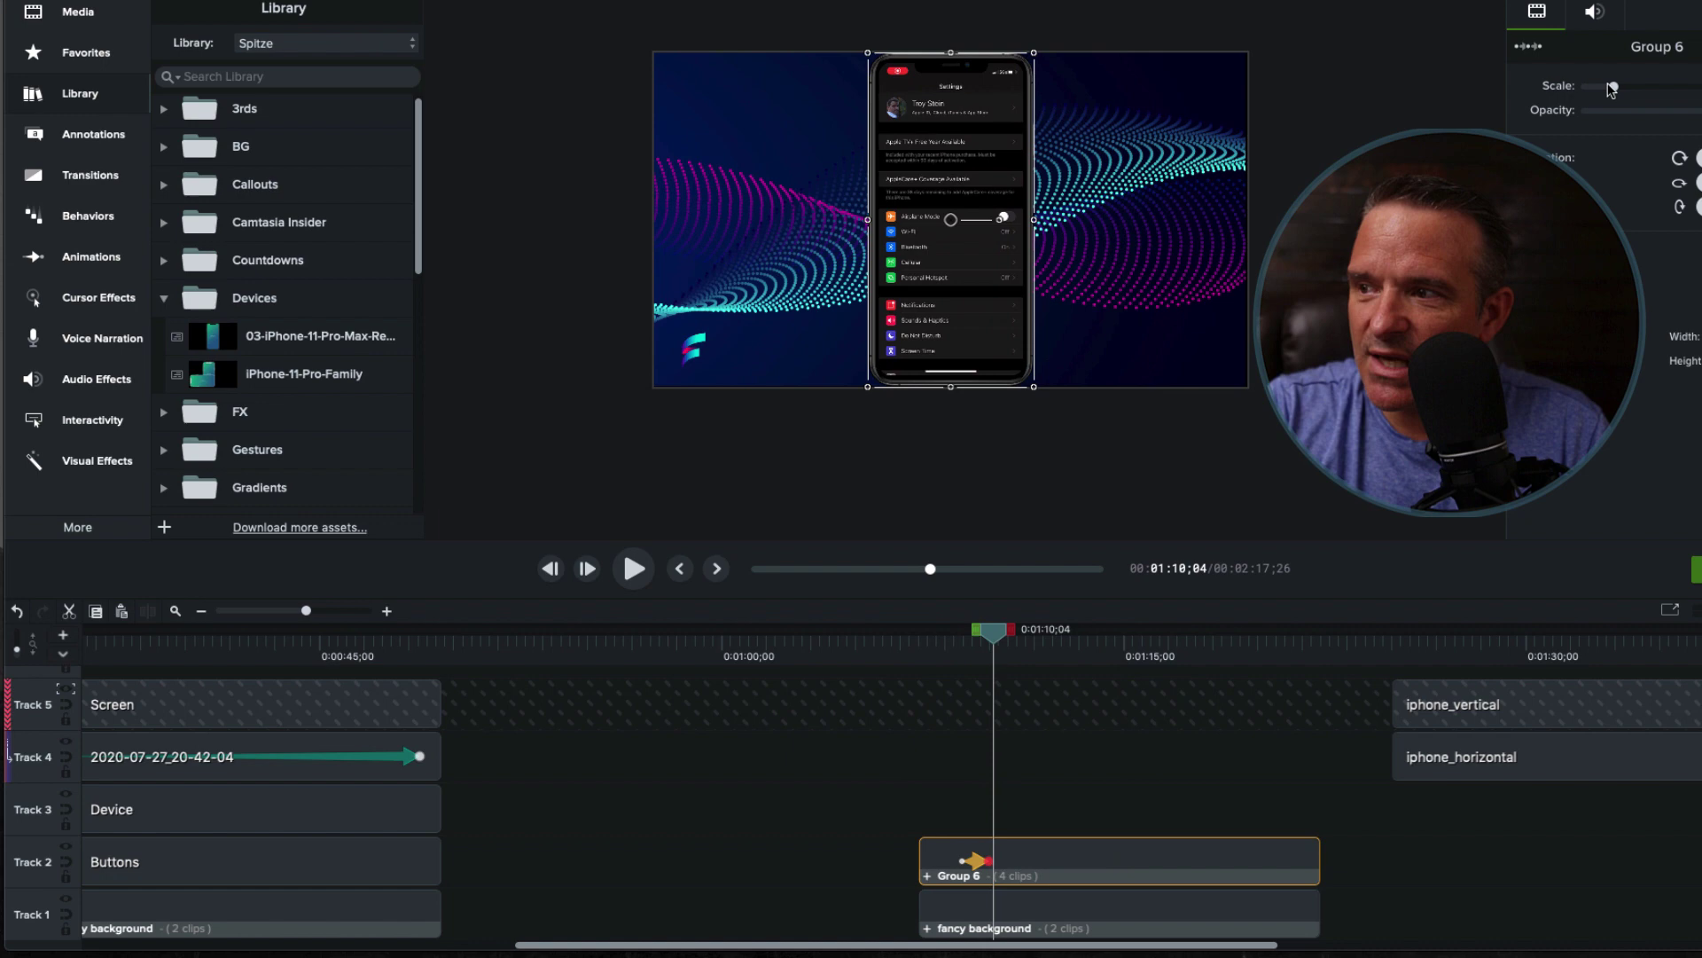
drag(1612, 87, 1635, 87)
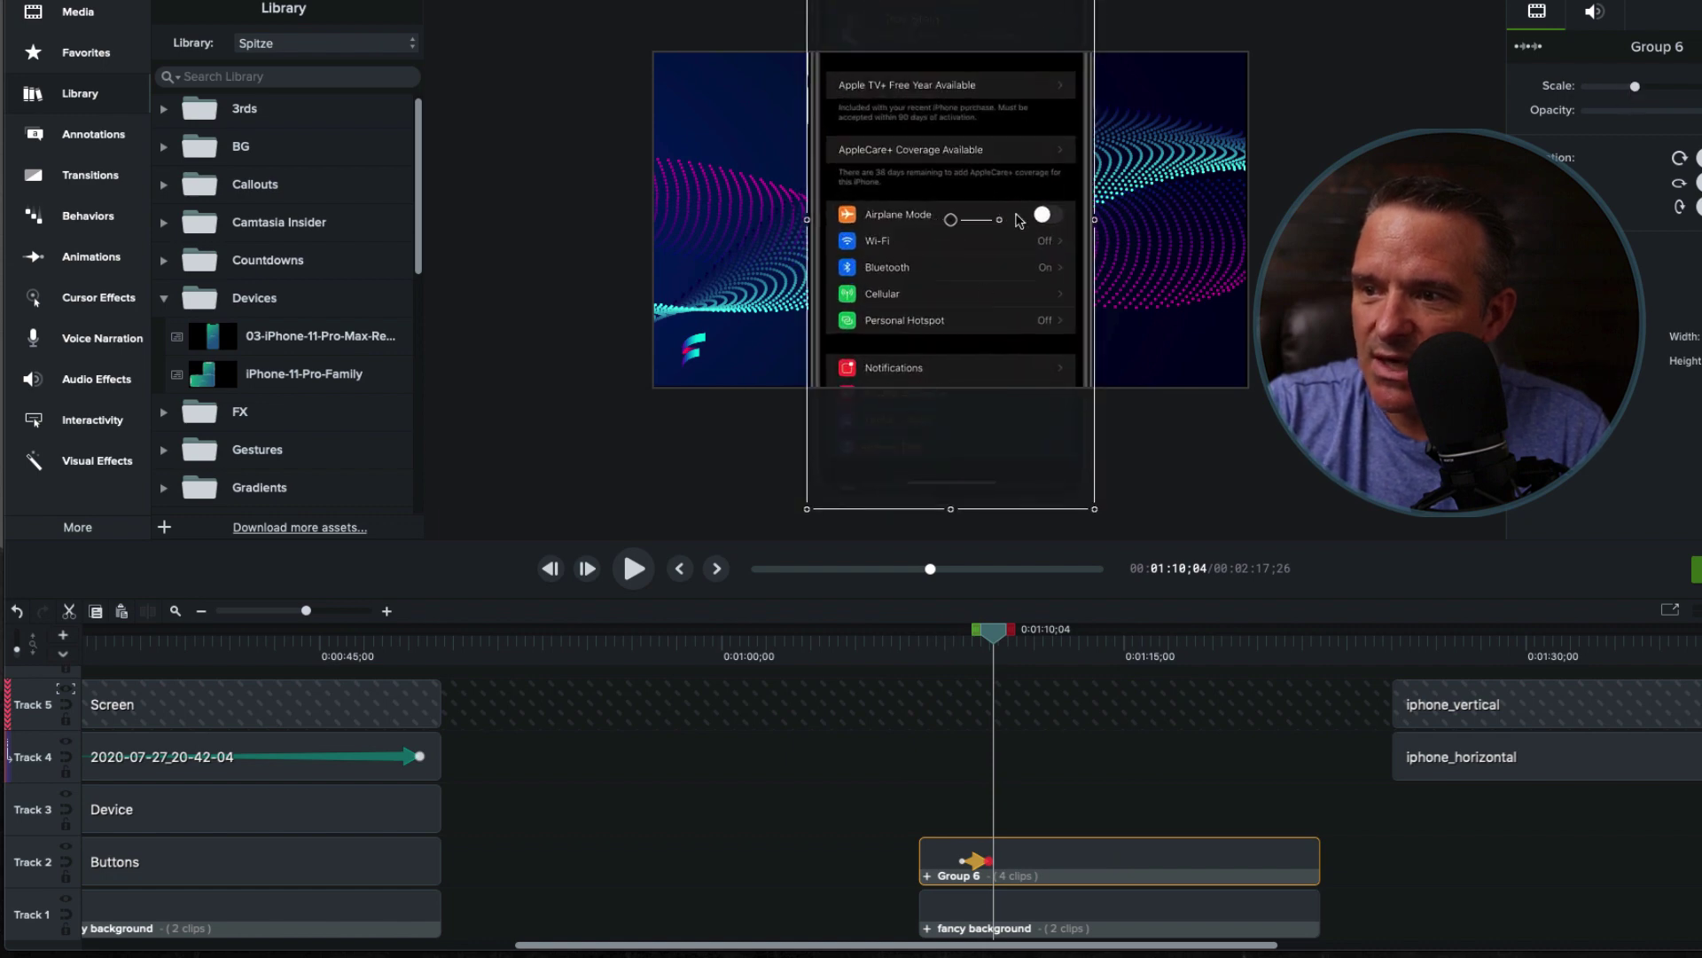
drag(951, 223, 968, 342)
drag(858, 654, 1100, 665)
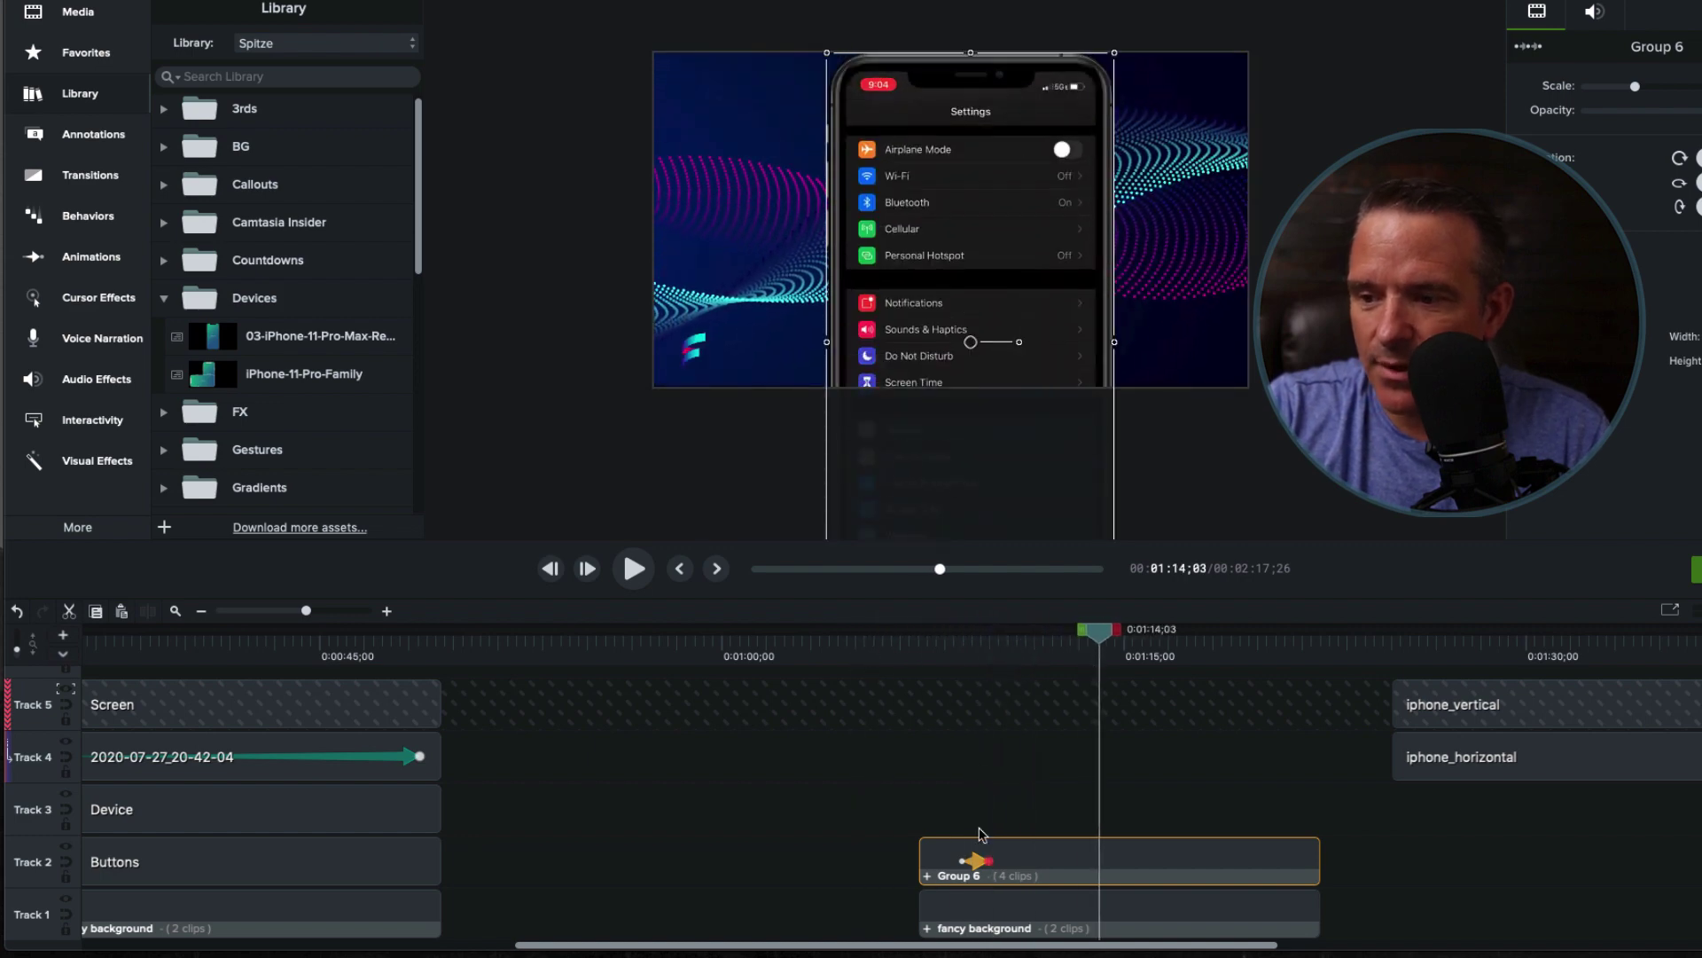
drag(980, 864, 1082, 860)
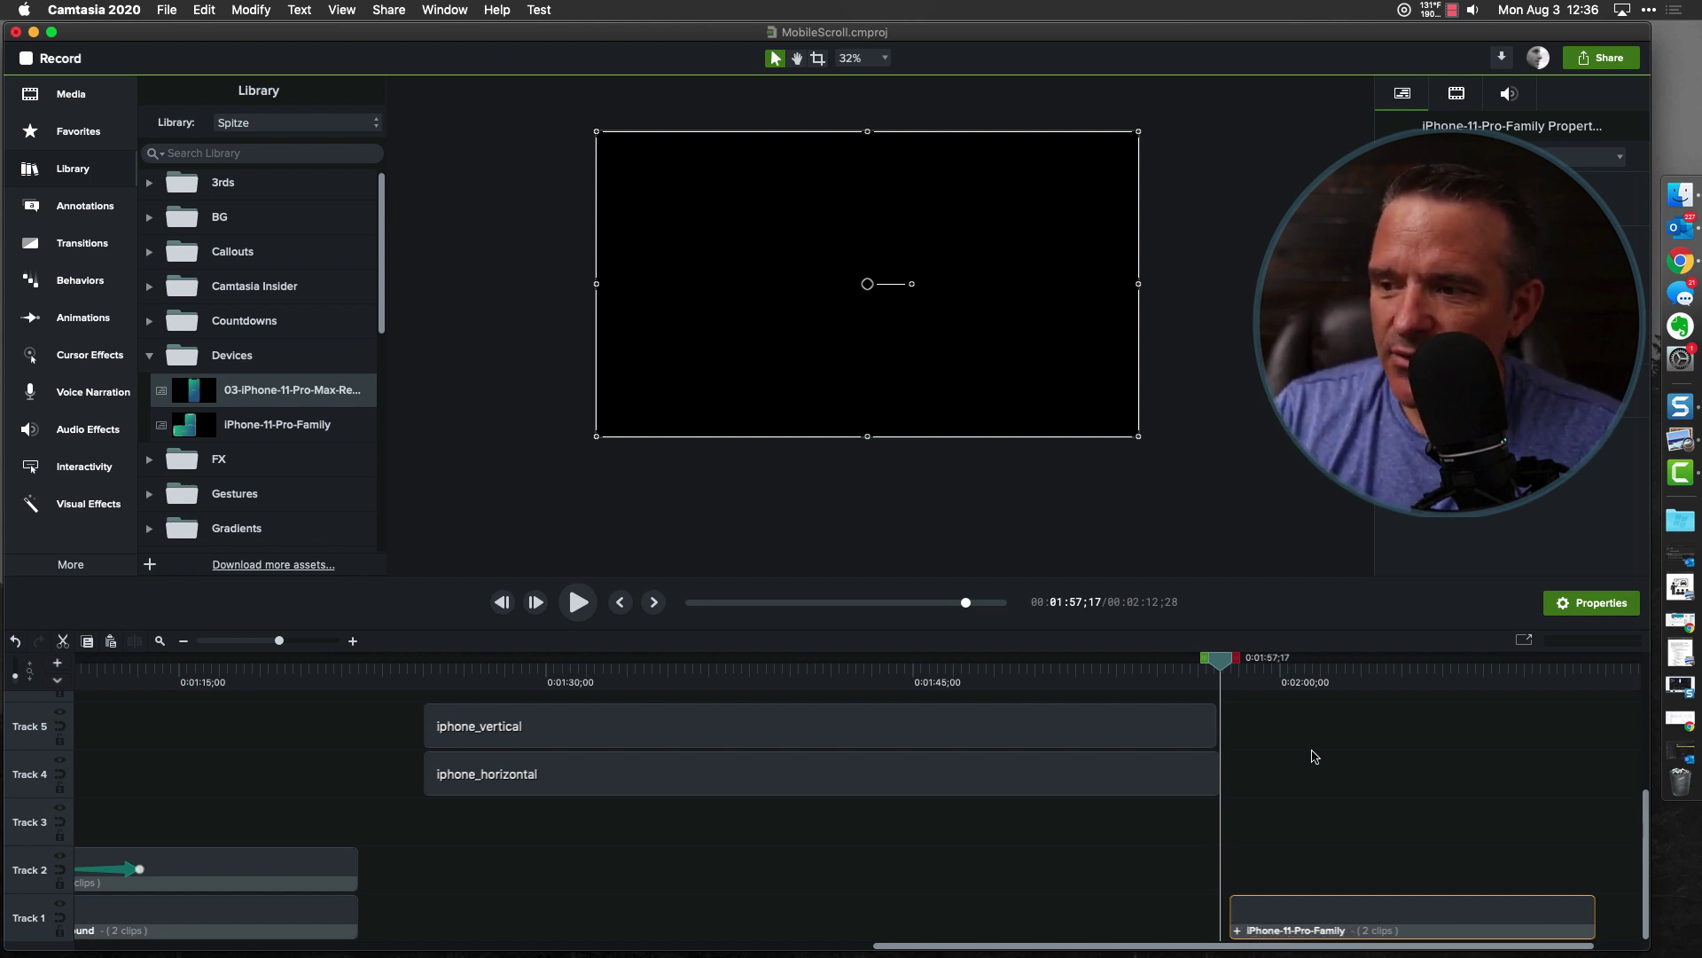
Toggle Track 4 and Track 5 visibility at 1:27;19 to preview each phone recording separately
click(1299, 672)
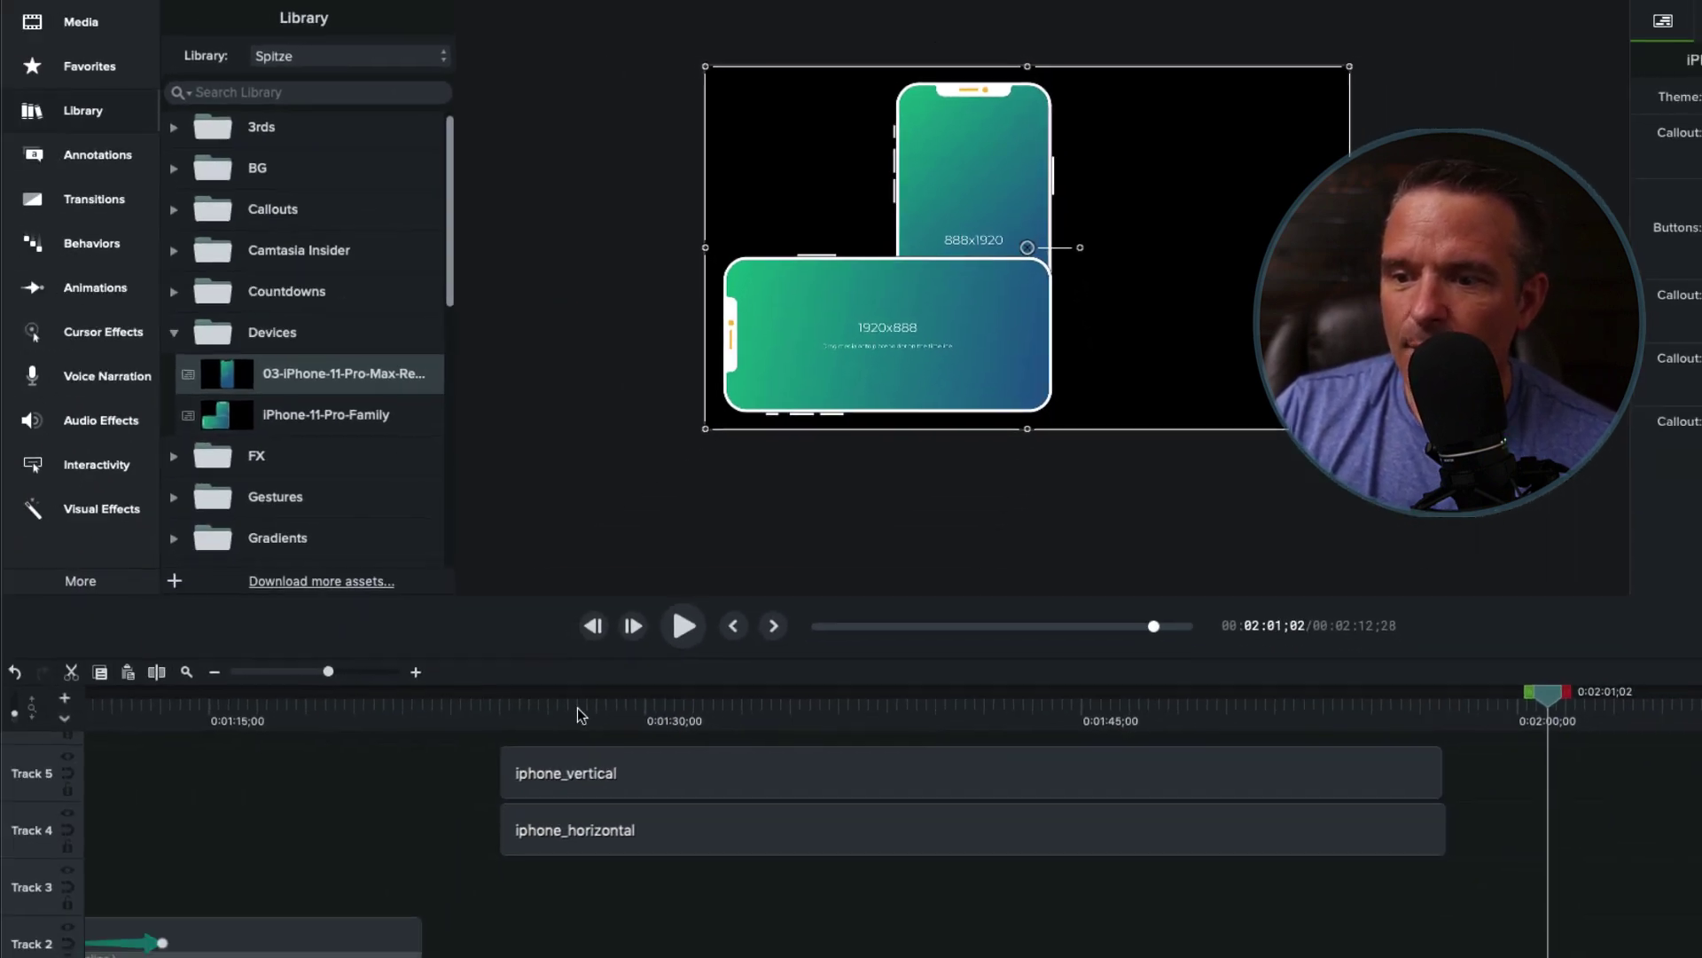
click(577, 708)
click(583, 767)
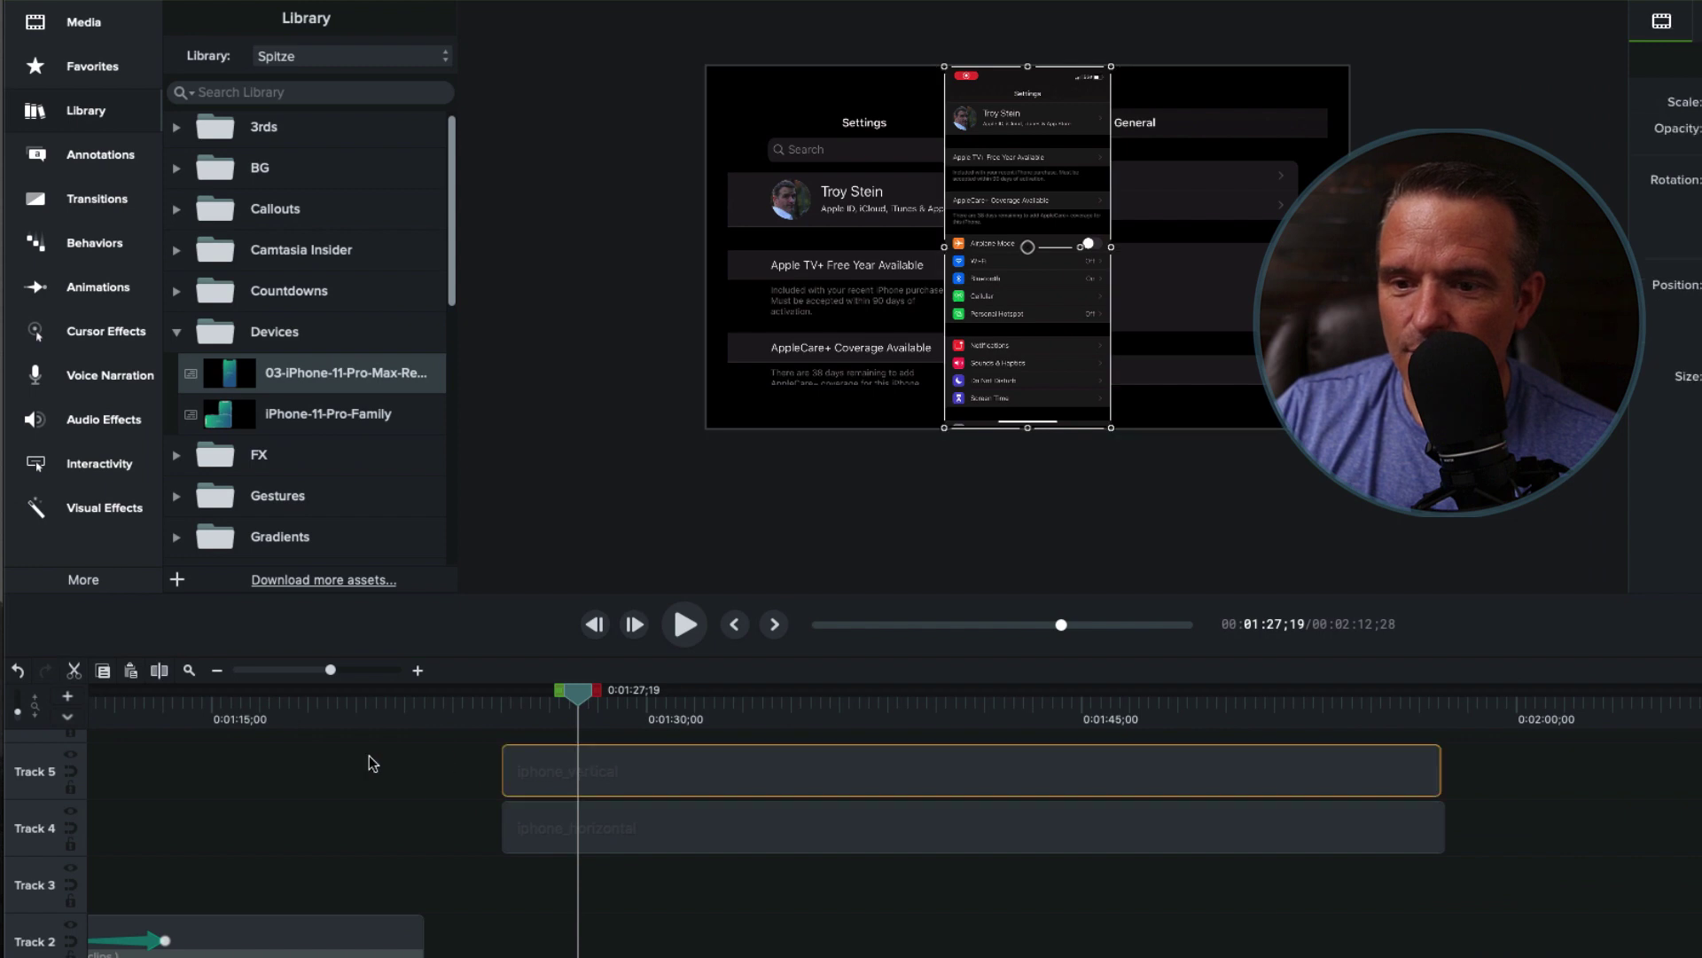
click(70, 754)
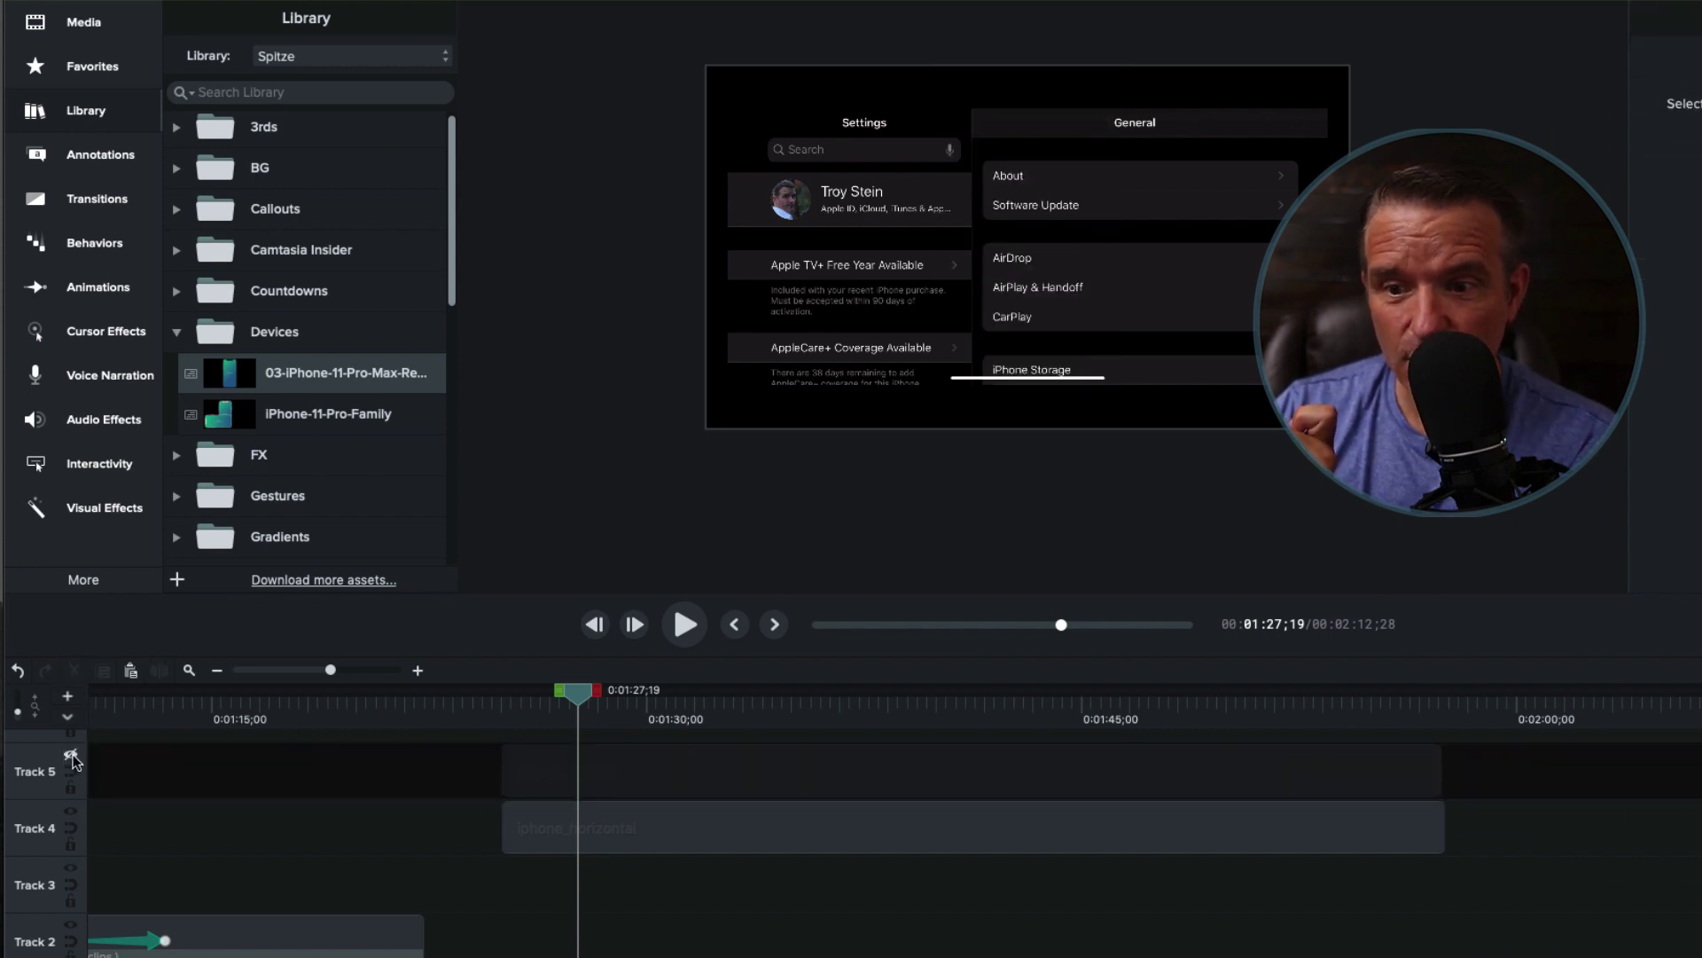
click(71, 810)
click(70, 755)
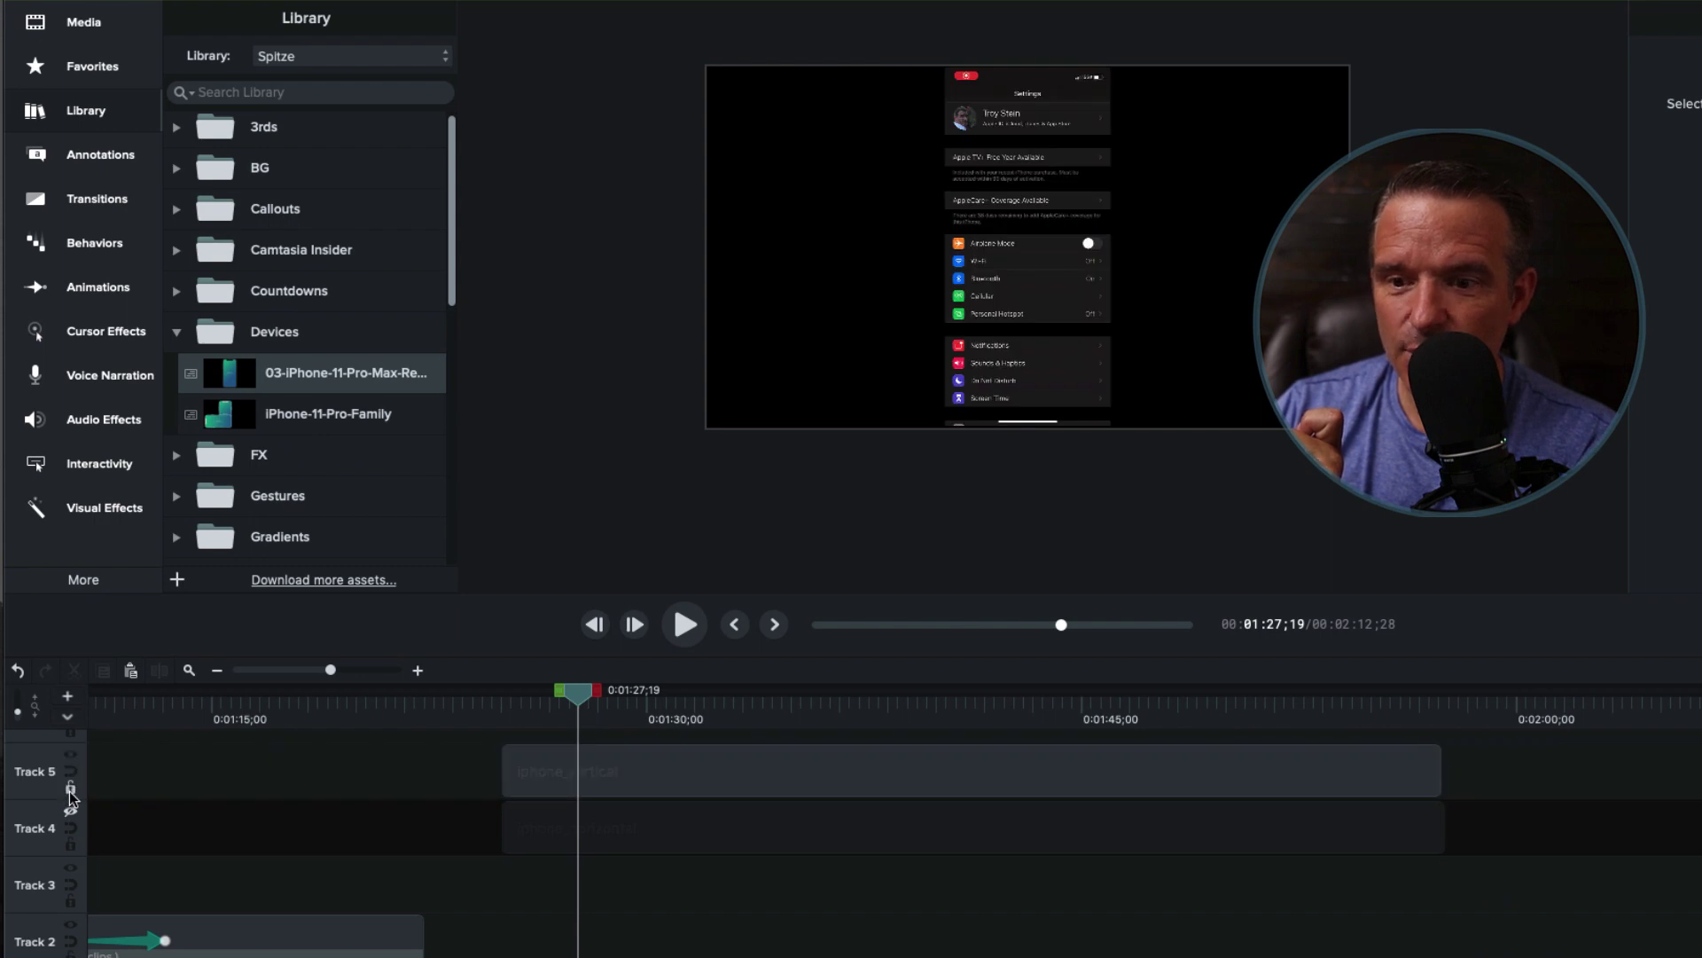
click(70, 754)
click(70, 811)
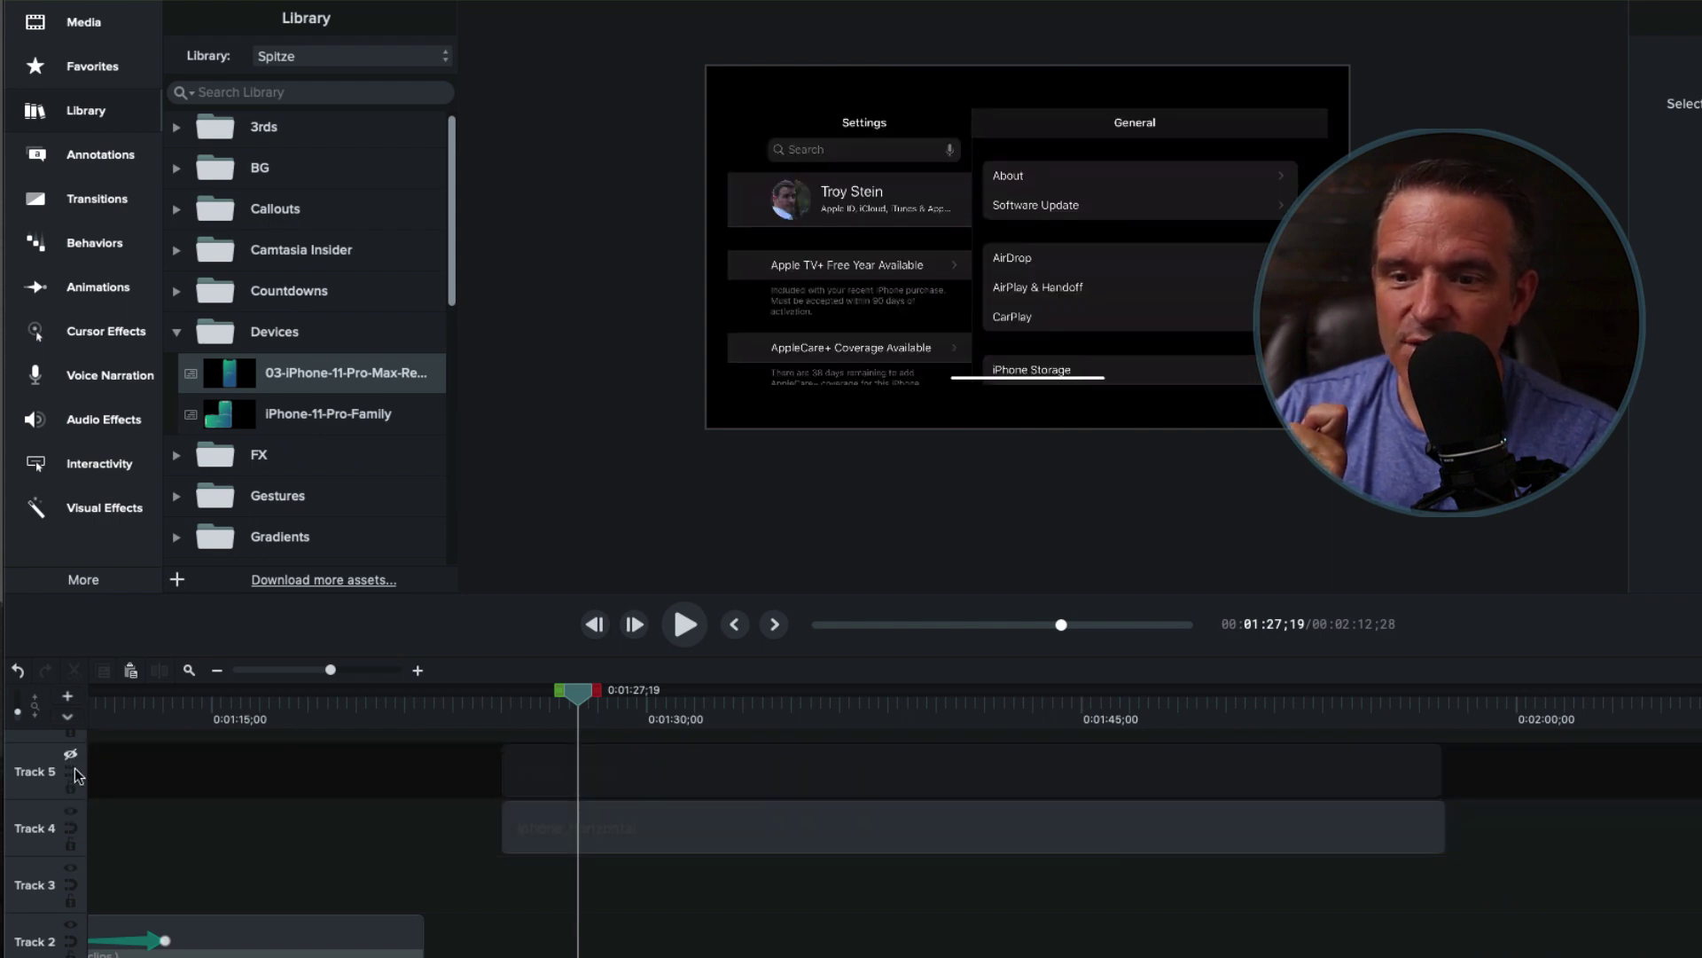
click(70, 755)
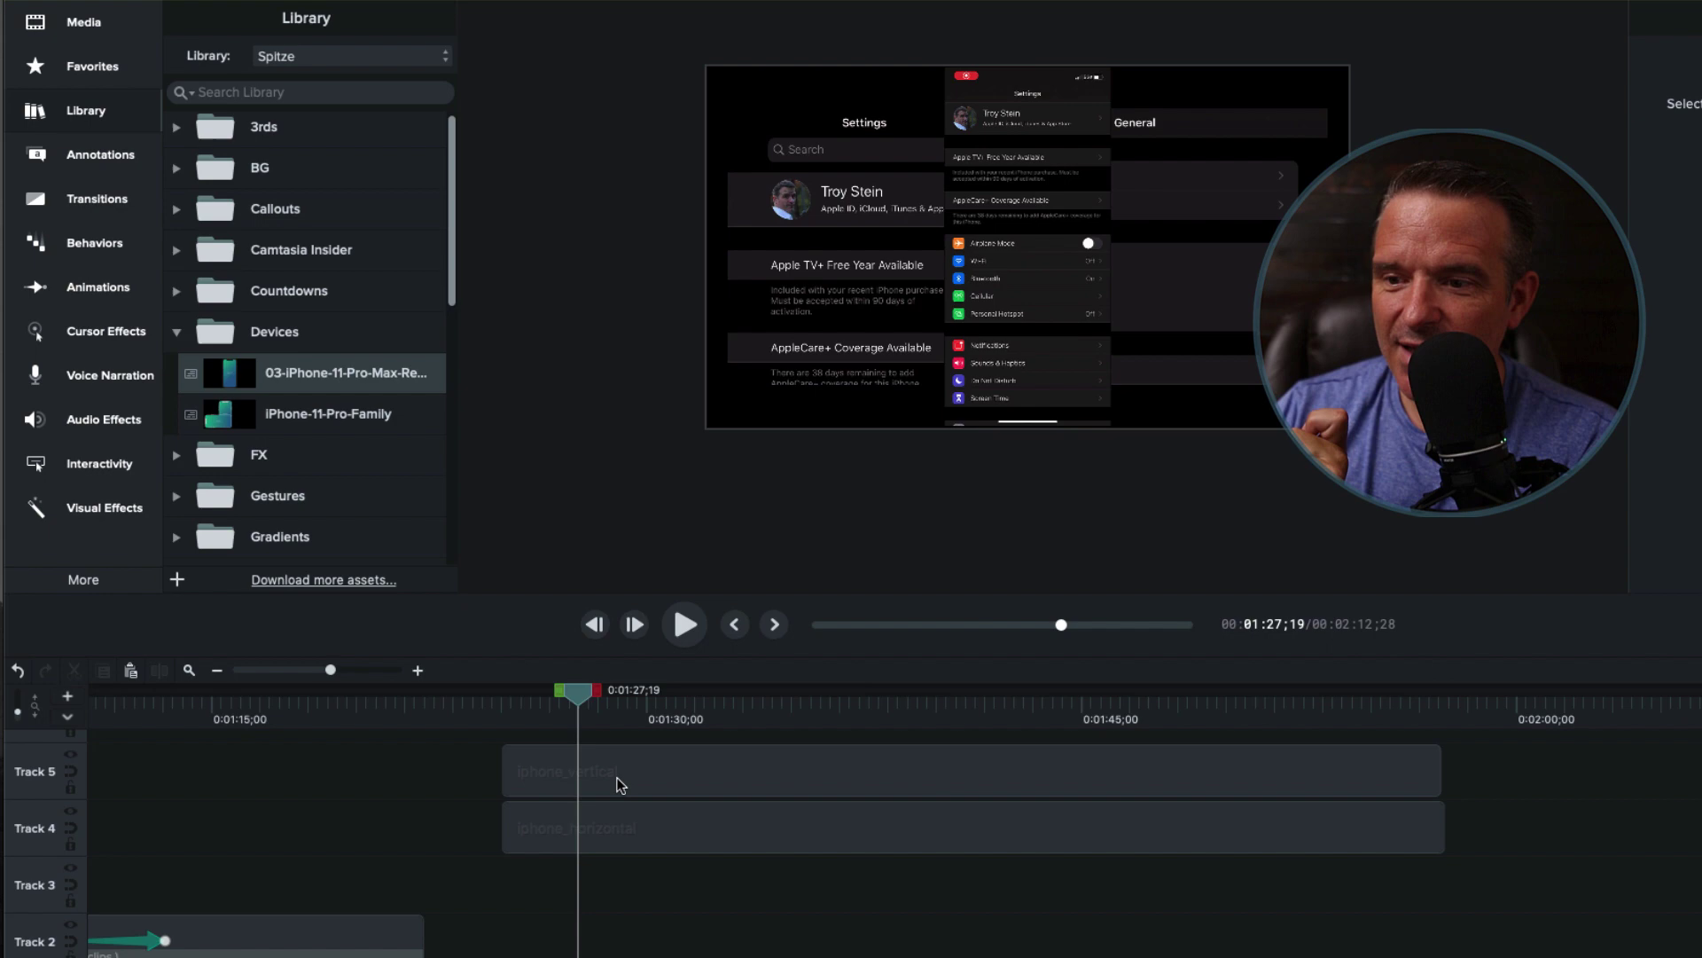
Select the iPhone-11-Pro-Family template group on Track 1 at 2:03;25
click(619, 828)
click(1628, 722)
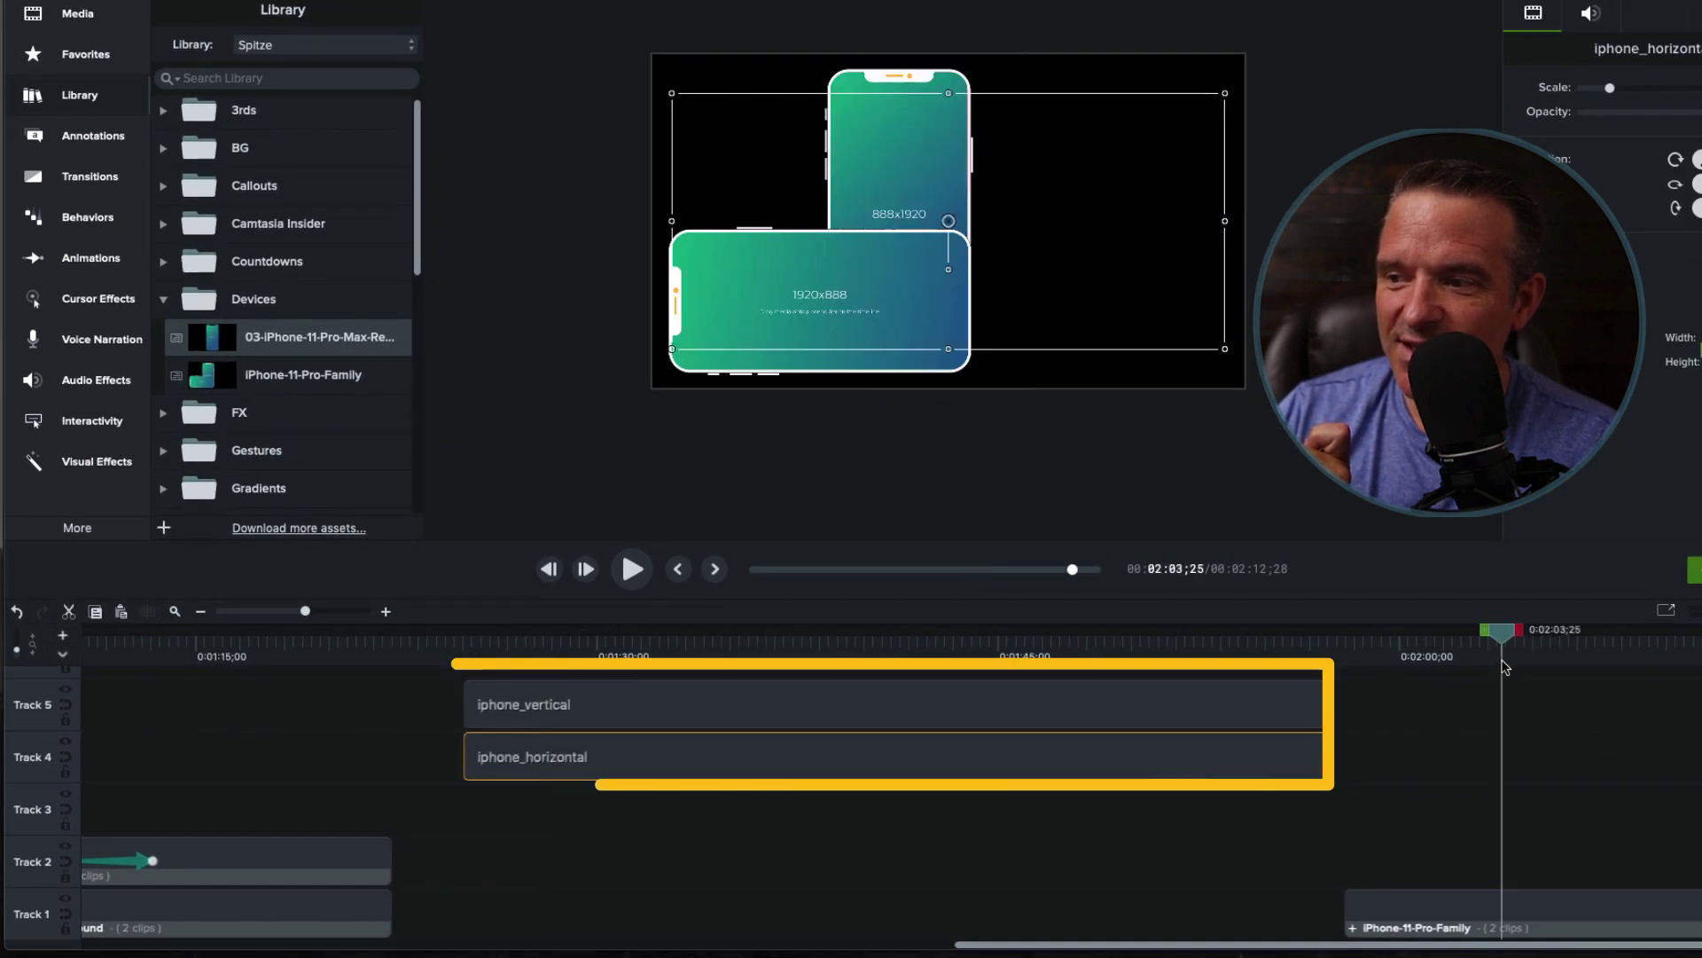
click(1508, 917)
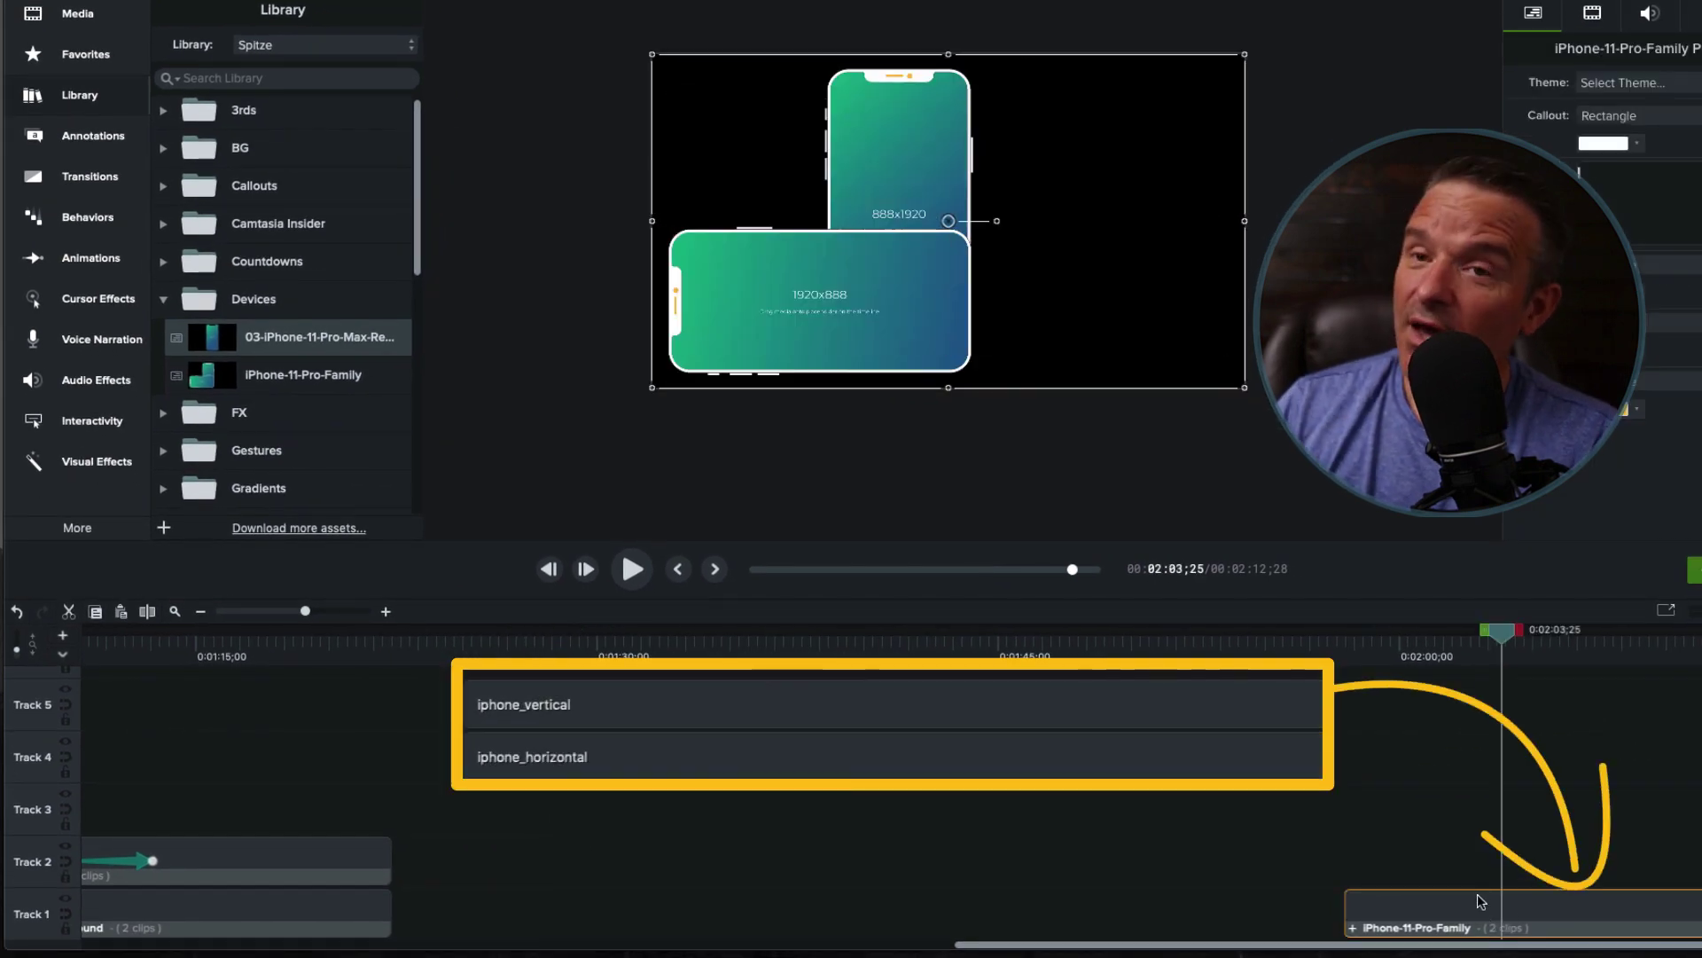